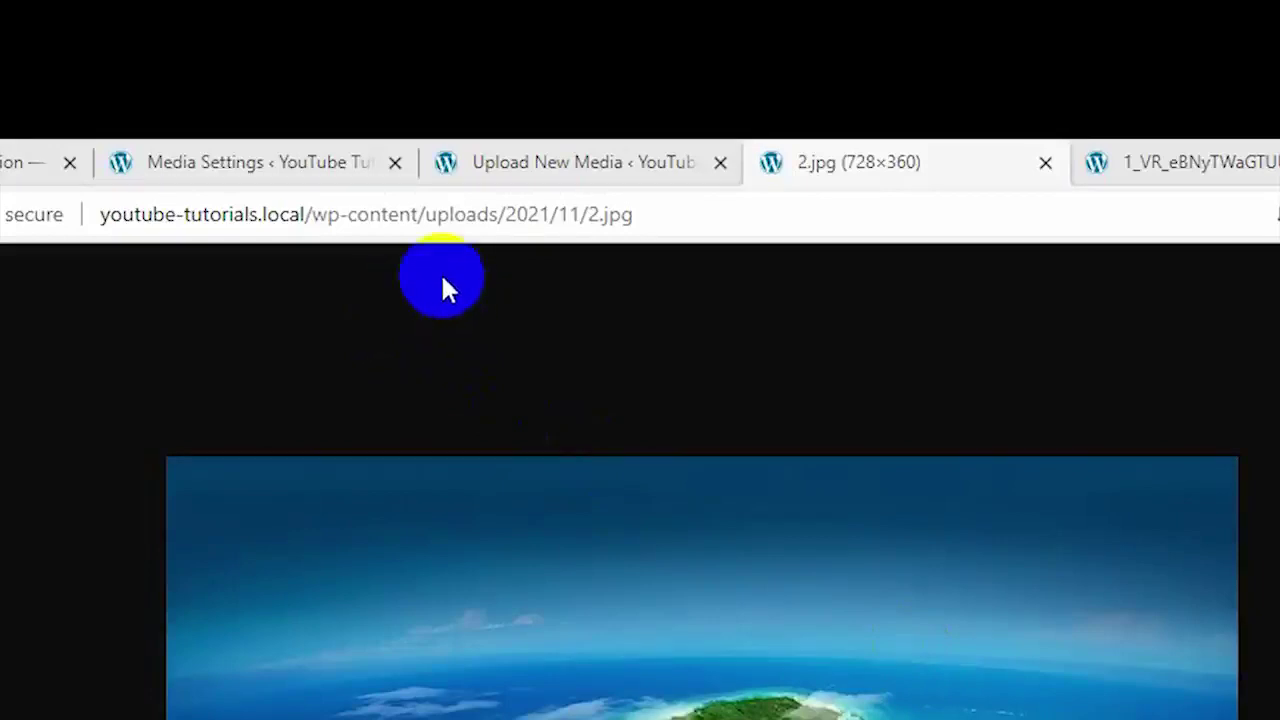
Compare the wp-content/uploads/2021/11 address path of 2.jpg with the images folder path of the Android Studio PNG
{"action": "left_click_drag", "start_coordinate": [315, 216], "coordinate": [386, 210]}
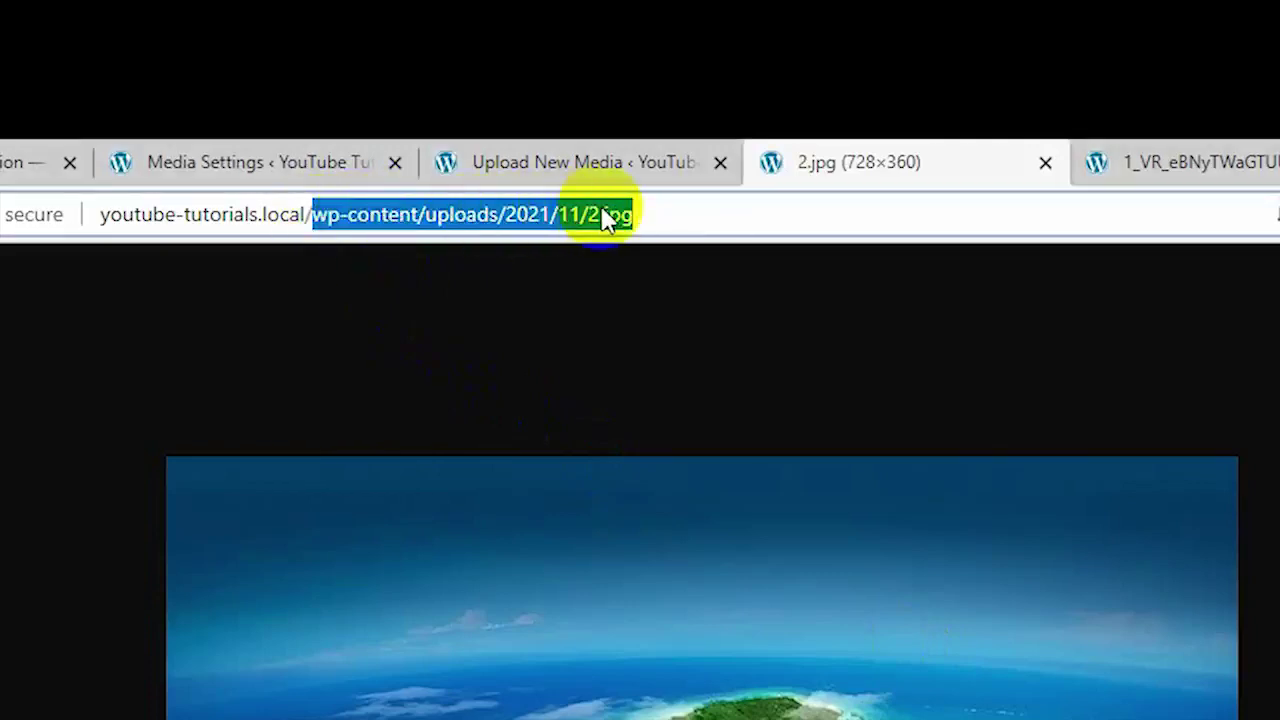
{"action": "left_click", "coordinate": [1129, 151]}
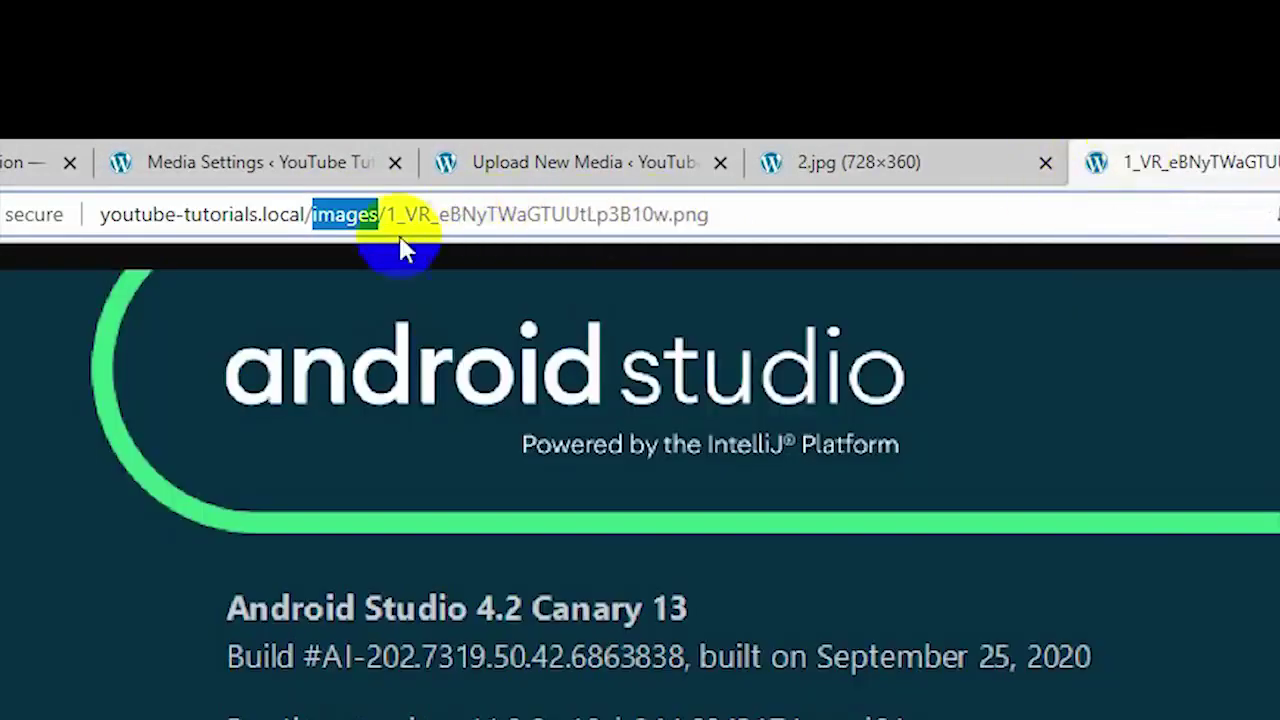
{"action": "left_click", "coordinate": [345, 217]}
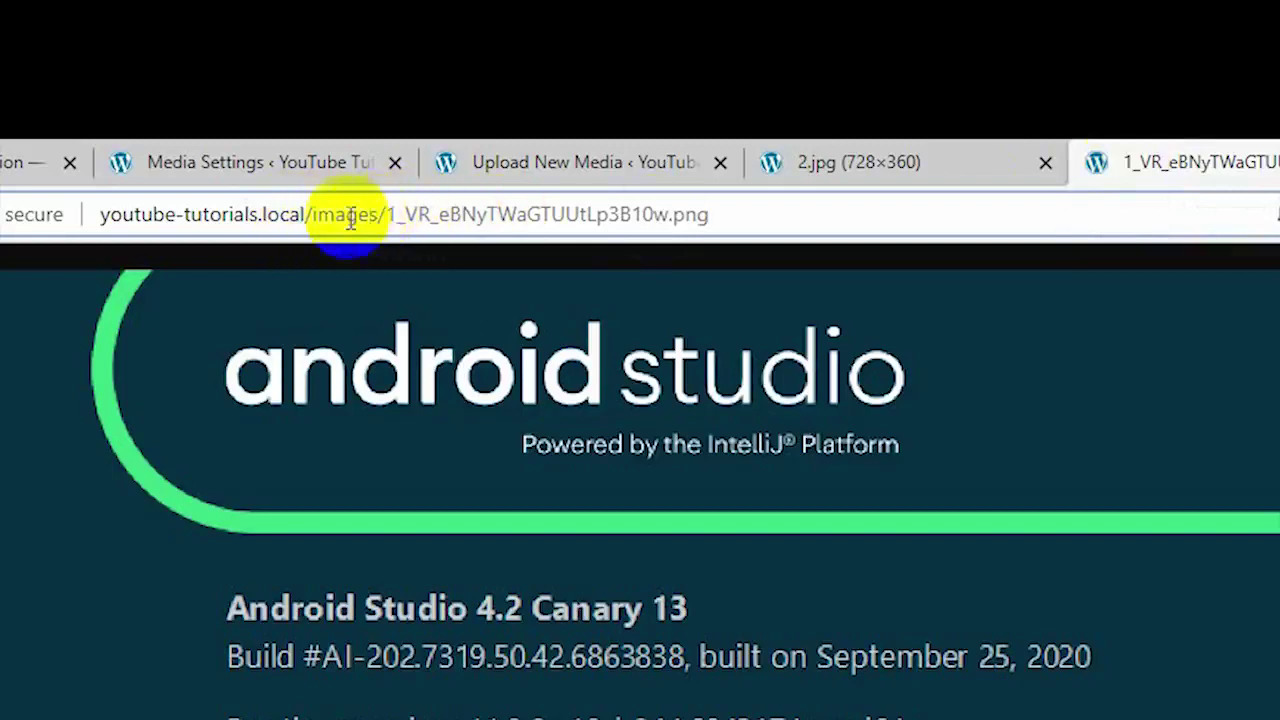
{"action": "left_click_drag", "start_coordinate": [313, 218], "coordinate": [375, 216]}
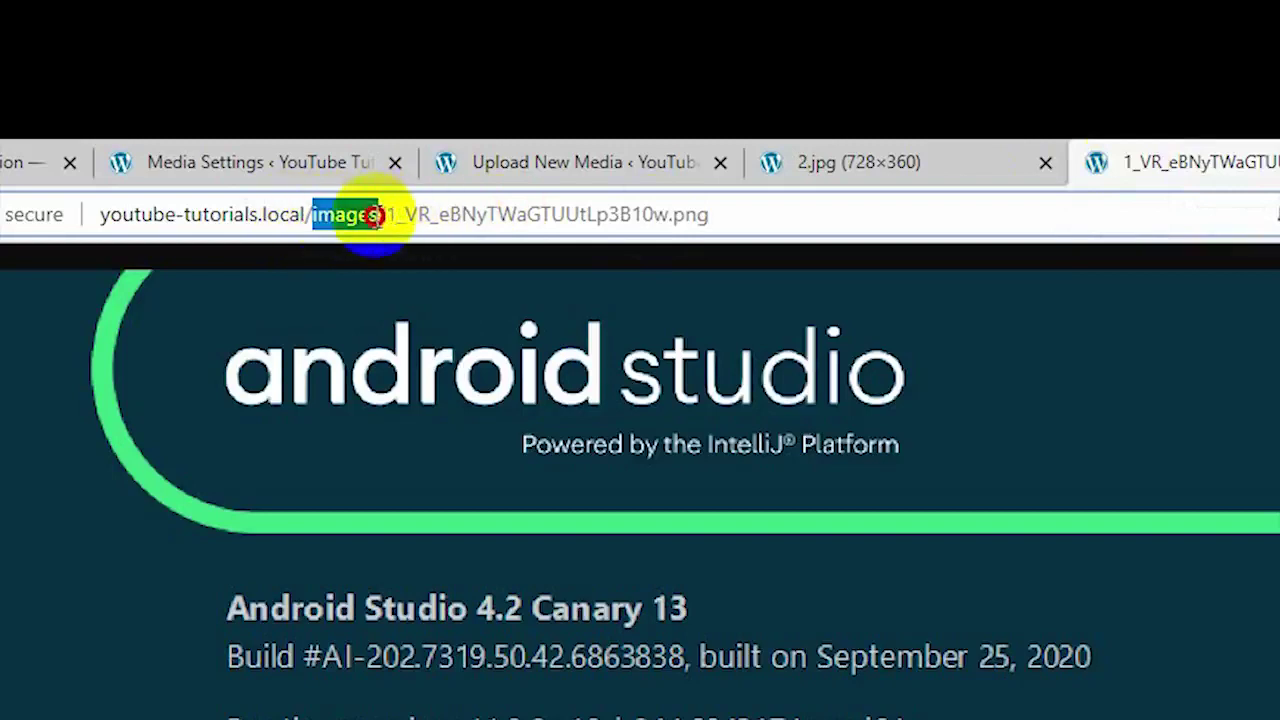
{"action": "left_click", "coordinate": [322, 215]}
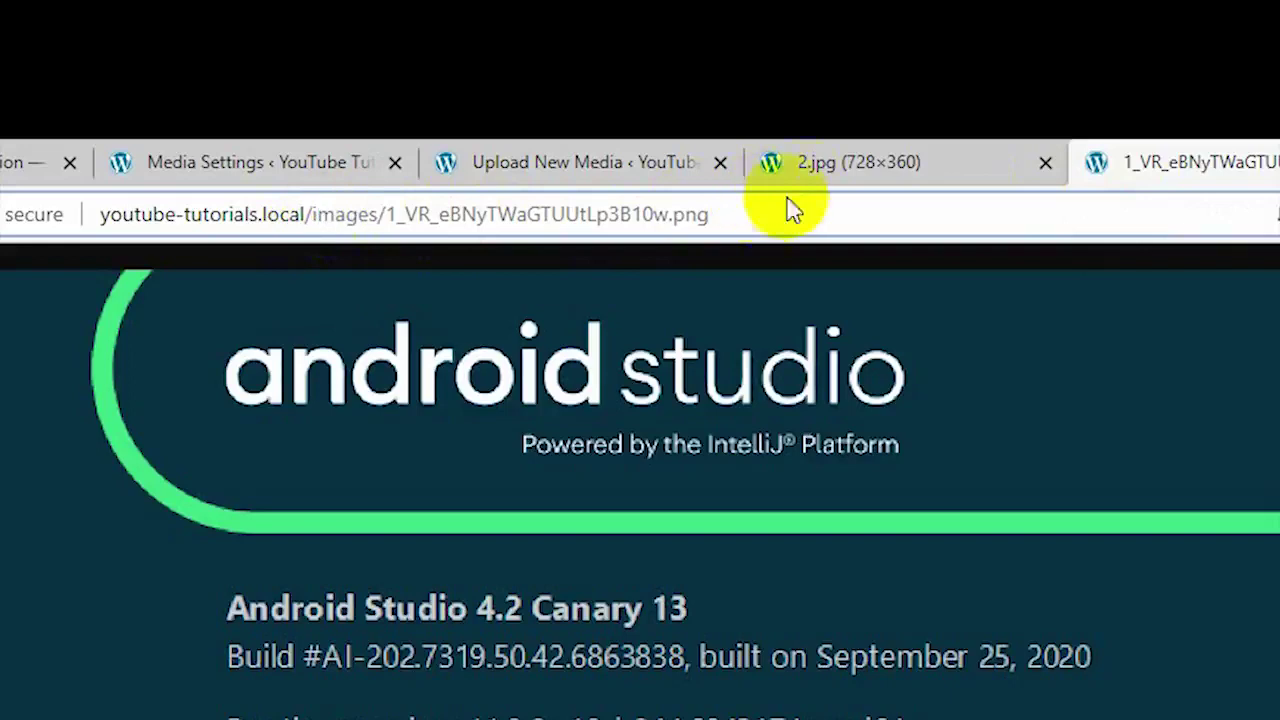
{"action": "left_click", "coordinate": [789, 162]}
{"action": "left_click_drag", "start_coordinate": [600, 214], "coordinate": [509, 229]}
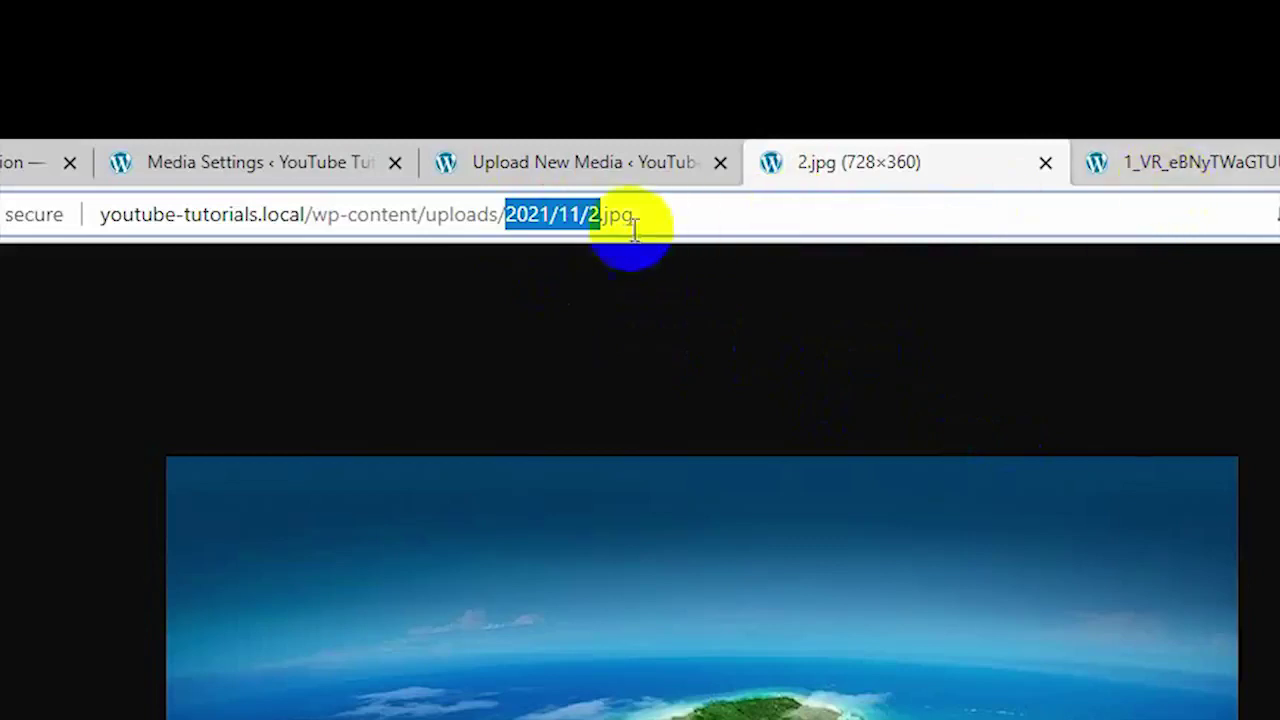
{"action": "left_click", "coordinate": [1180, 165]}
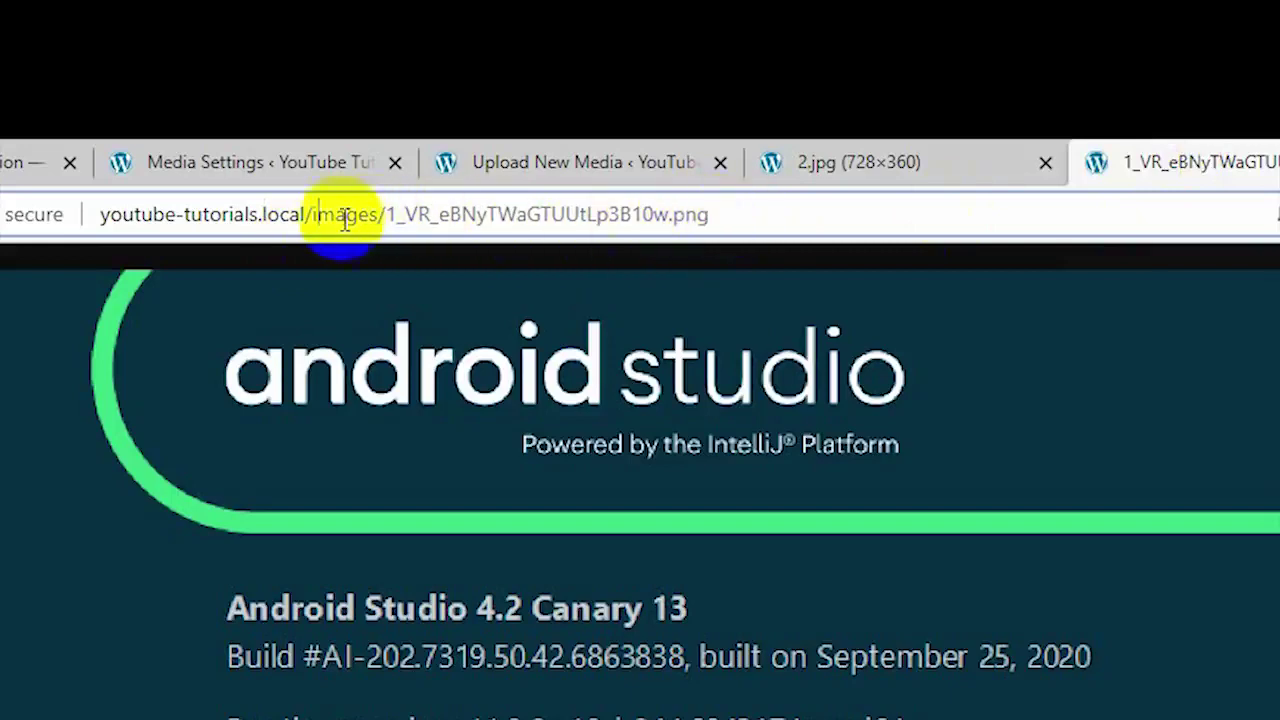
{"action": "left_click_drag", "start_coordinate": [333, 218], "coordinate": [657, 216]}
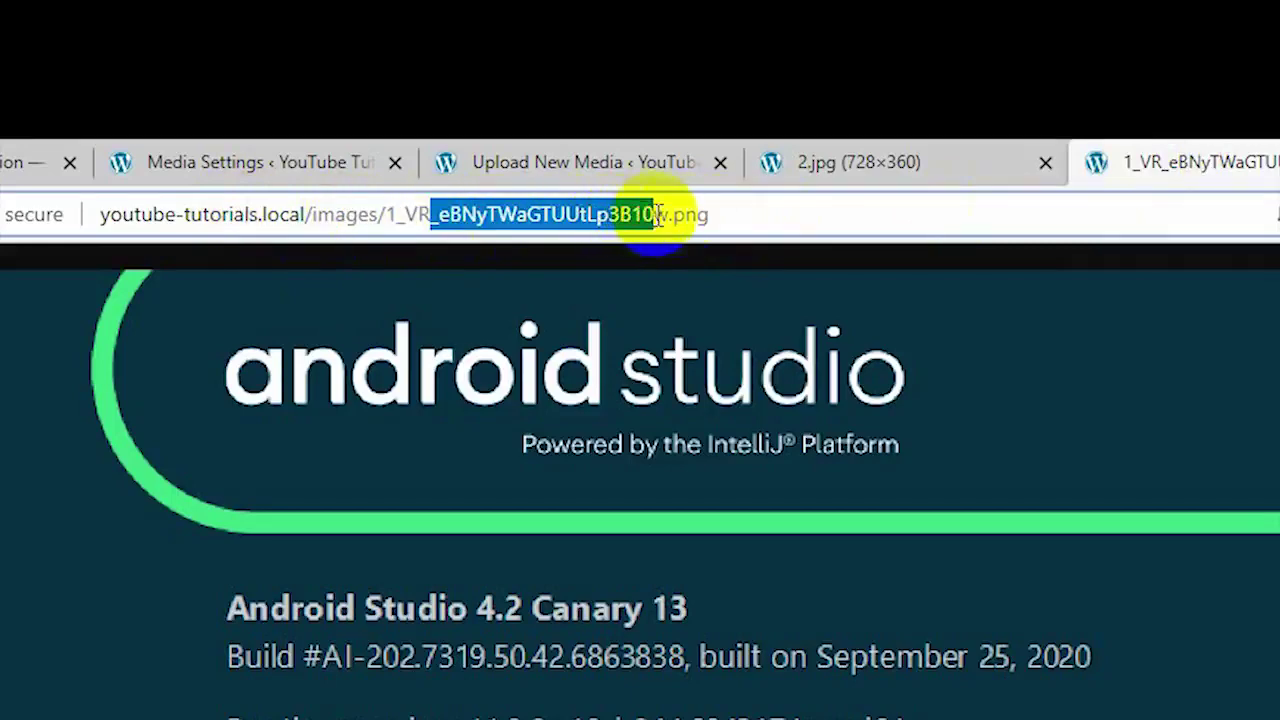
{"action": "left_click", "coordinate": [888, 170]}
{"action": "left_click", "coordinate": [654, 220]}
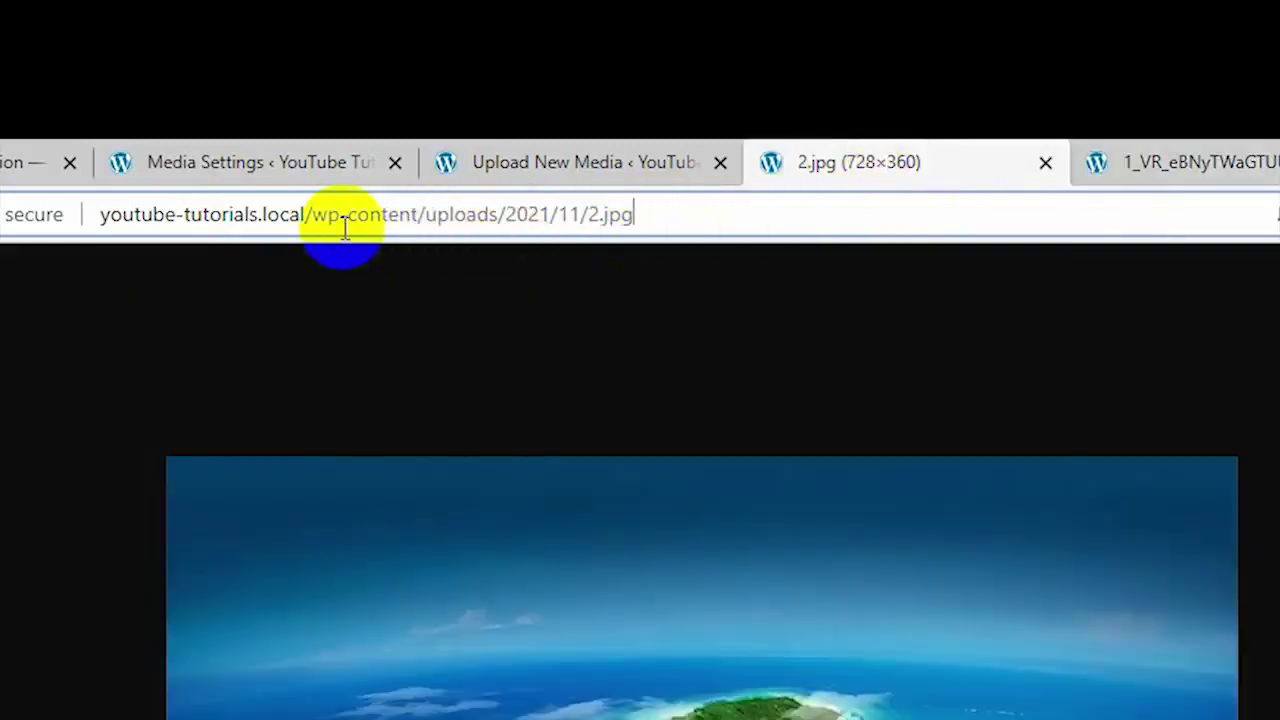
{"action": "left_click", "coordinate": [1144, 173]}
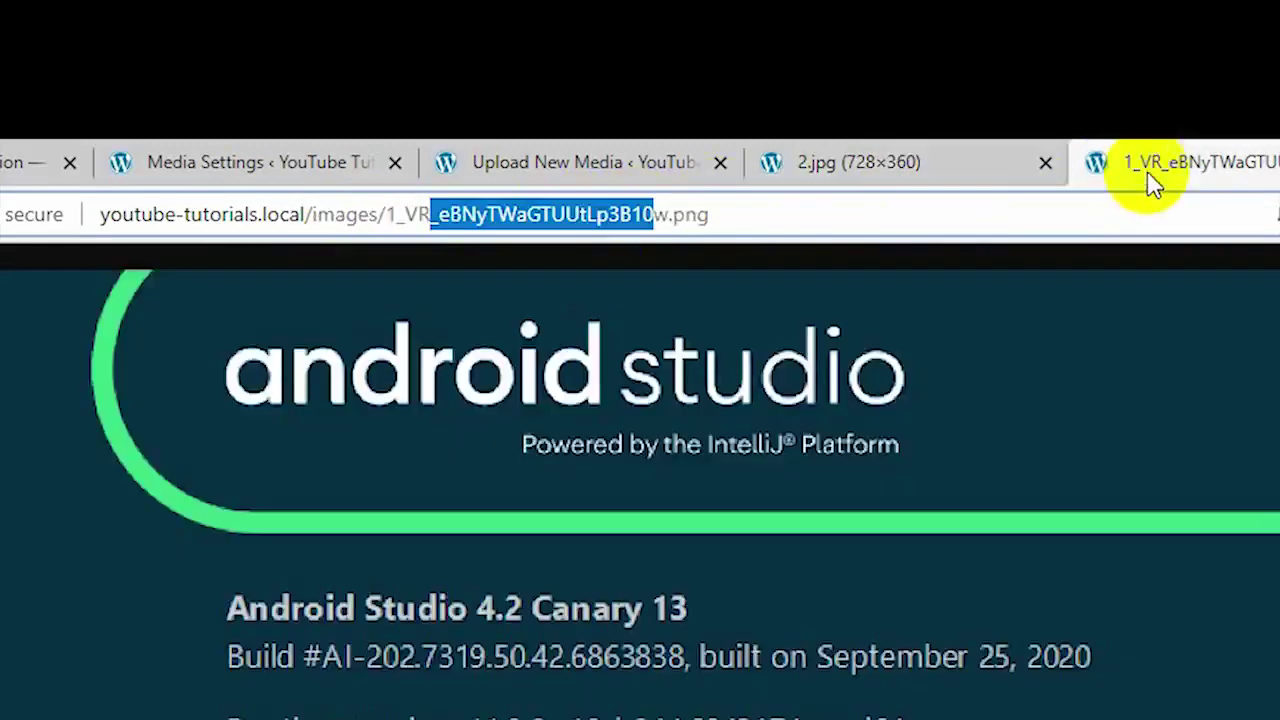
{"action": "left_click", "coordinate": [760, 216]}
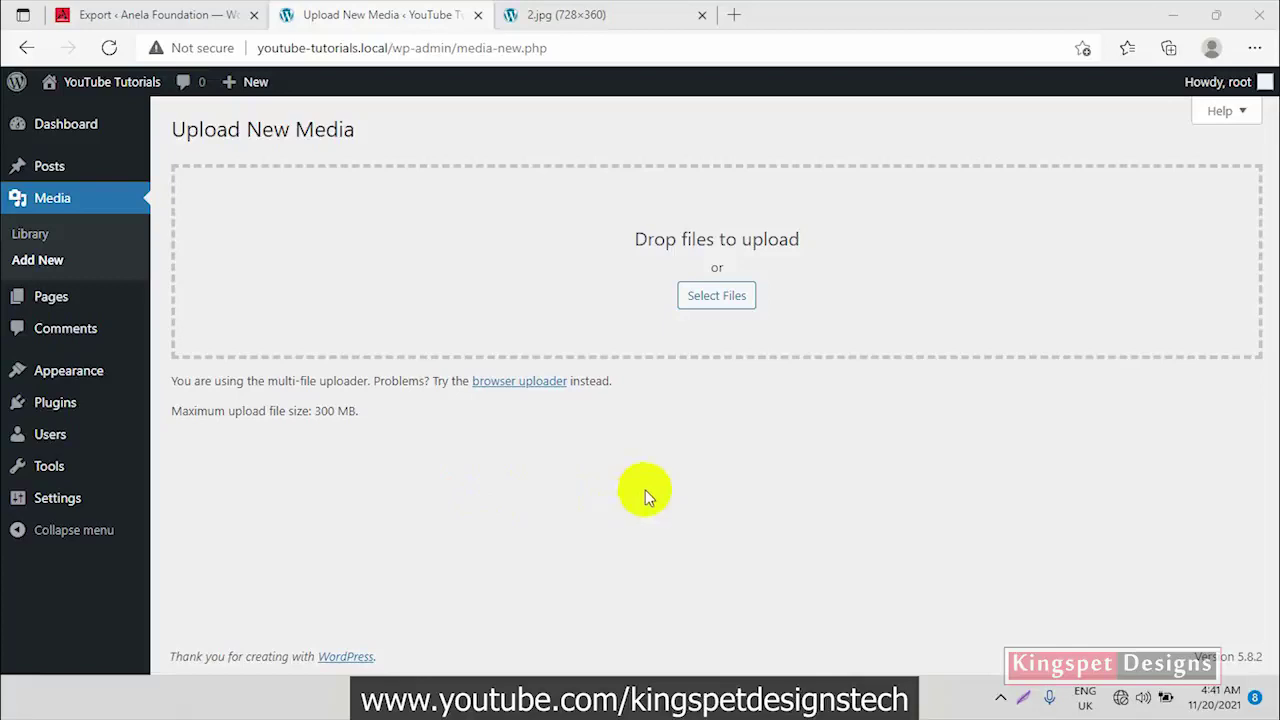
Examine the wp-content, uploads and 2021/11 parts of the address of the 2.jpg image
{"action": "left_click", "coordinate": [567, 15]}
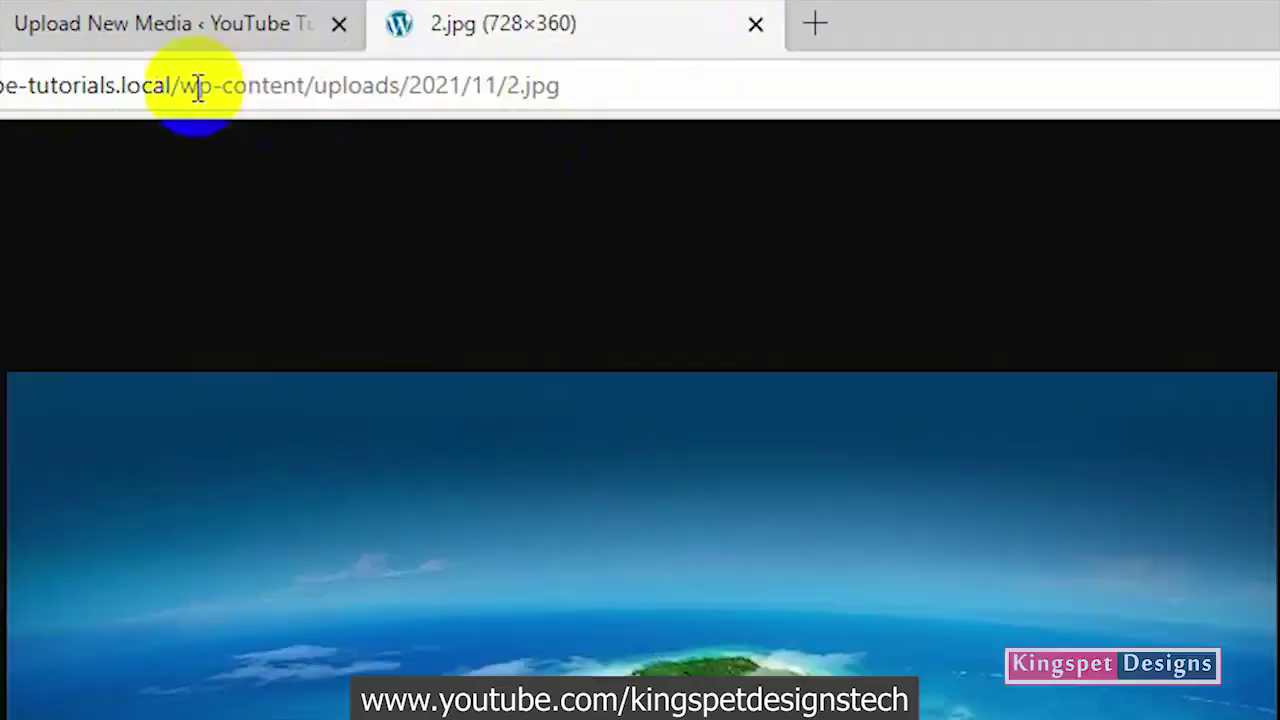
{"action": "left_click_drag", "start_coordinate": [391, 48], "coordinate": [448, 46]}
{"action": "left_click_drag", "start_coordinate": [281, 82], "coordinate": [302, 82]}
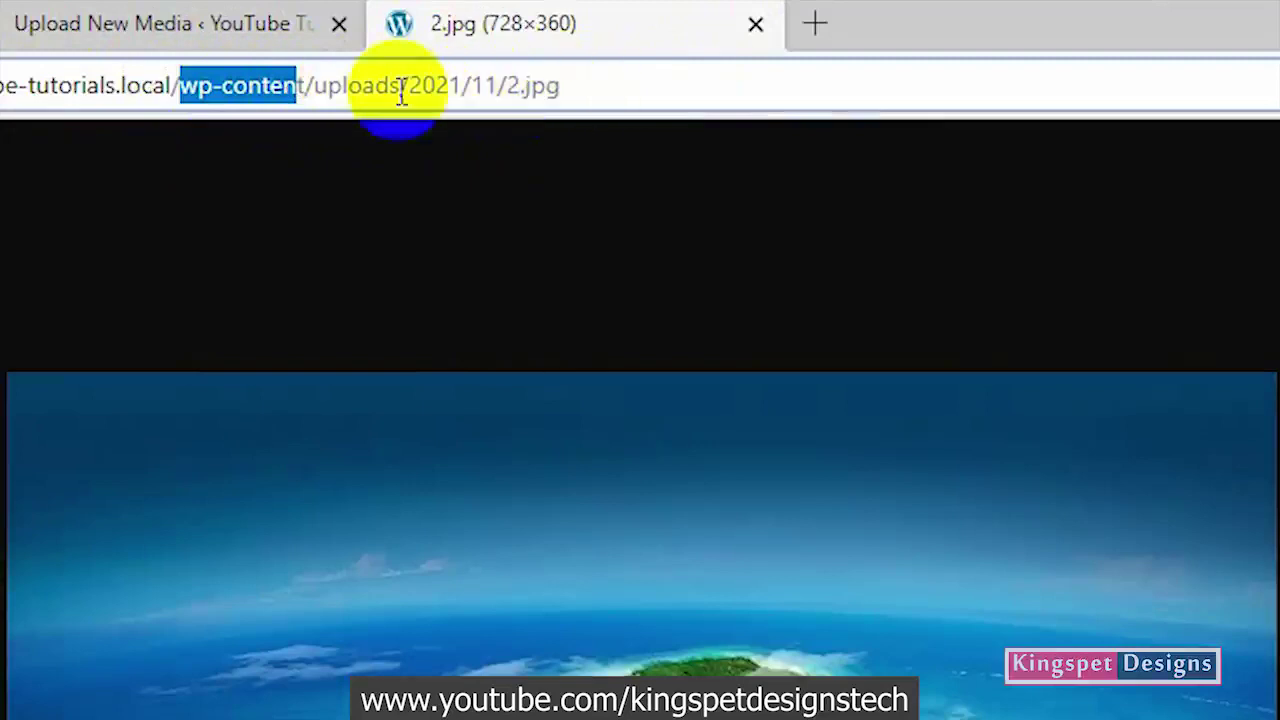
{"action": "left_click", "coordinate": [350, 88]}
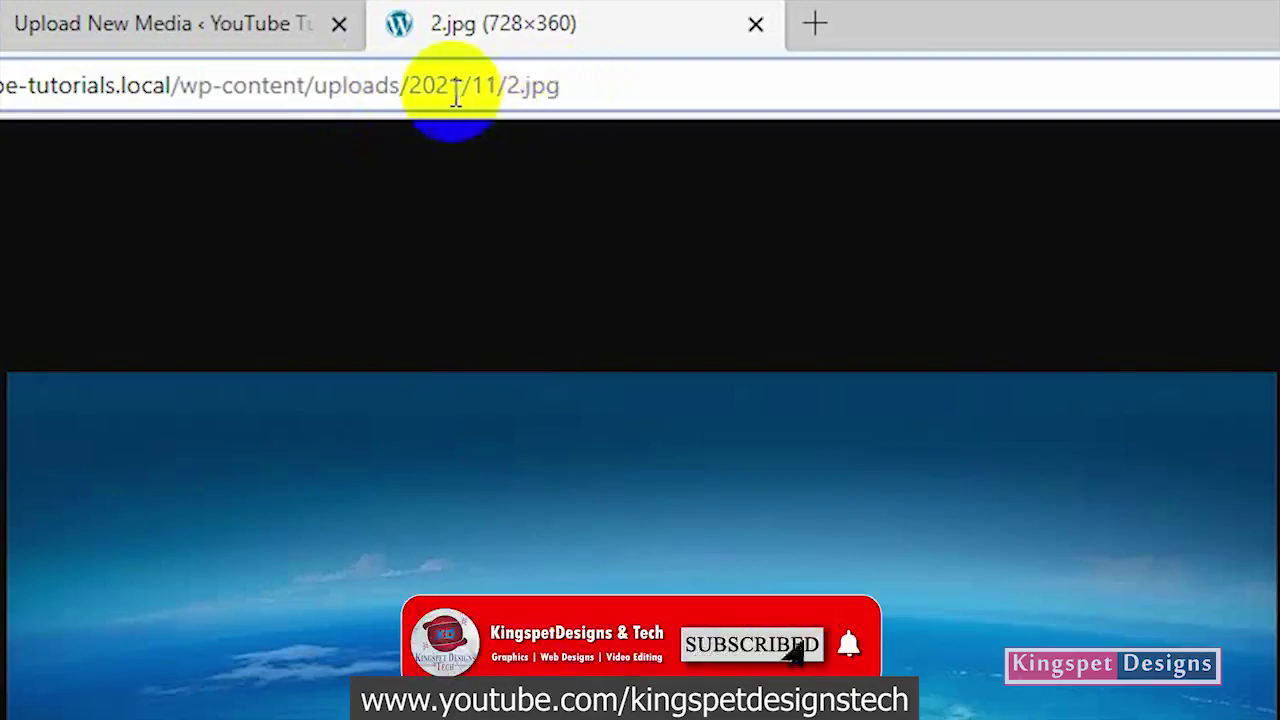
{"action": "left_click", "coordinate": [190, 86]}
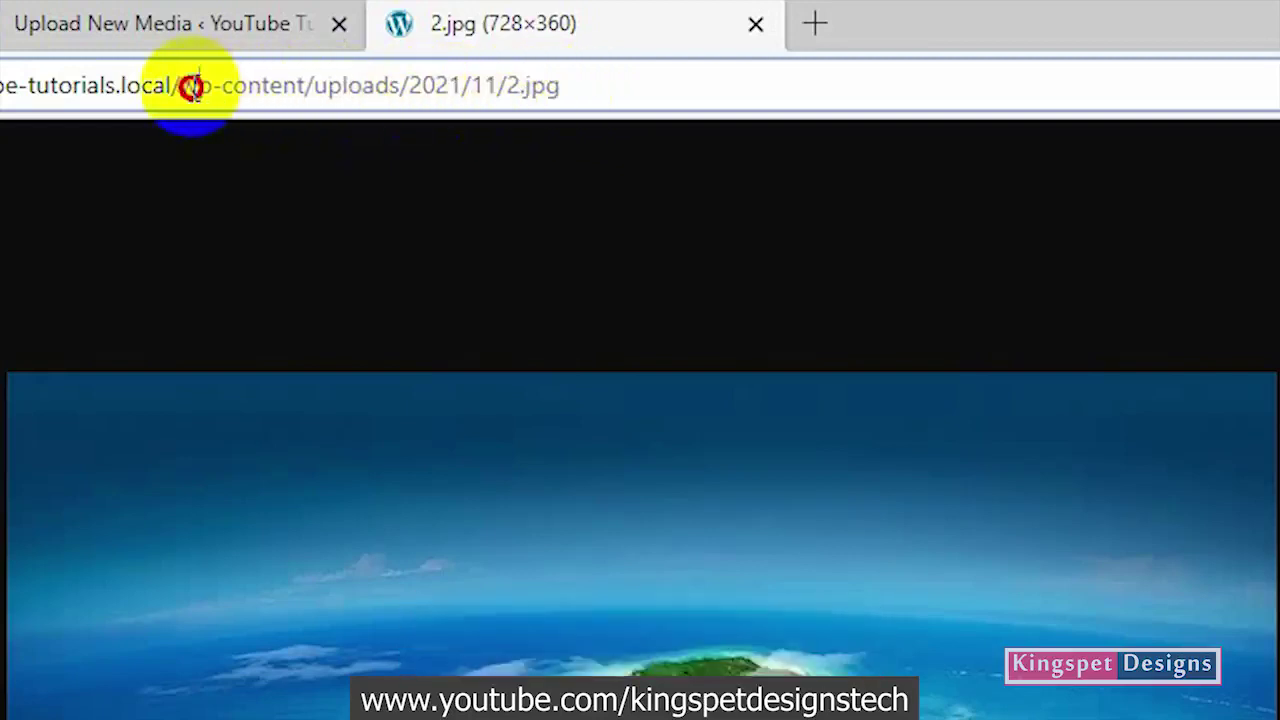
{"action": "left_click_drag", "start_coordinate": [190, 86], "coordinate": [292, 86]}
{"action": "left_click_drag", "start_coordinate": [180, 86], "coordinate": [313, 86]}
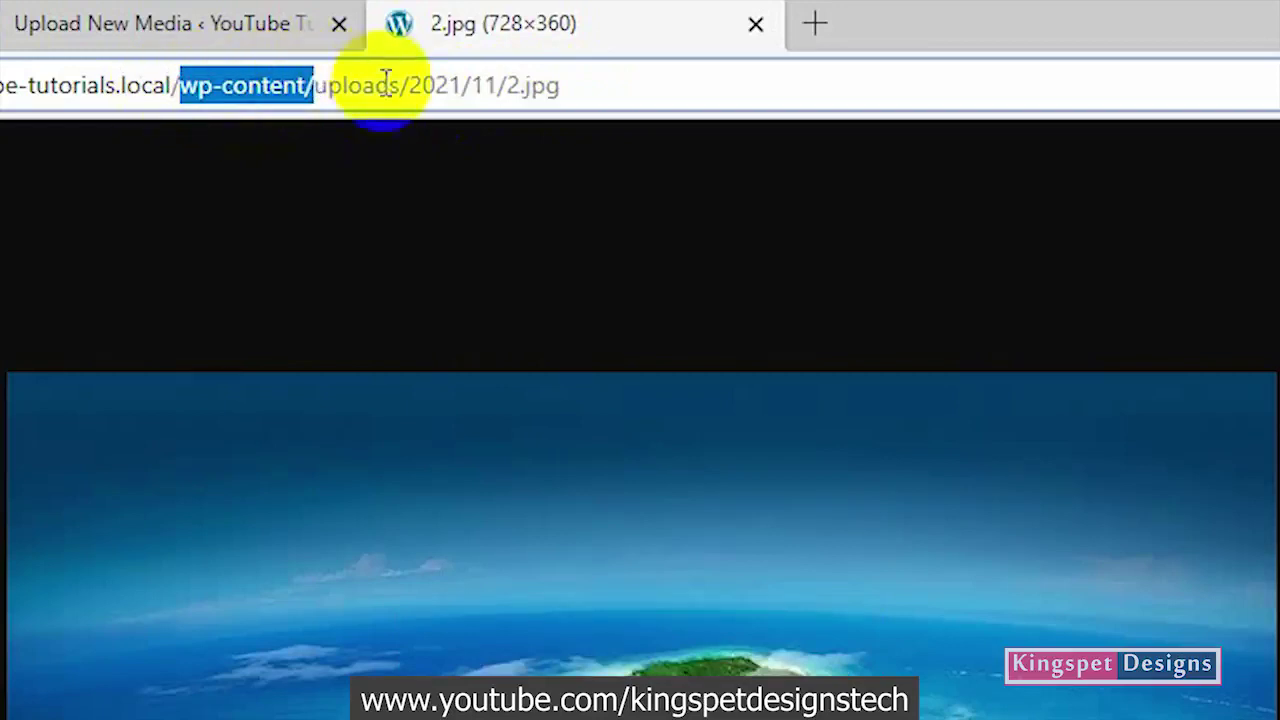
{"action": "left_click", "coordinate": [376, 86]}
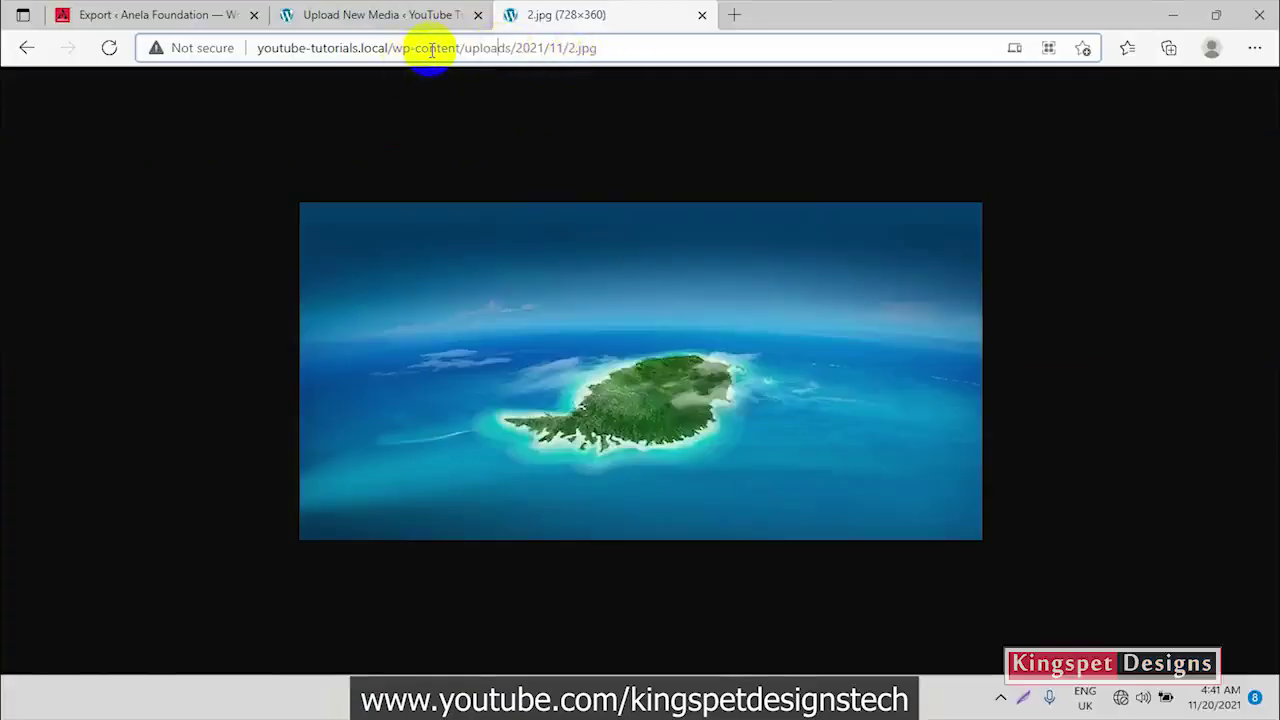
{"action": "left_click_drag", "start_coordinate": [392, 48], "coordinate": [464, 48]}
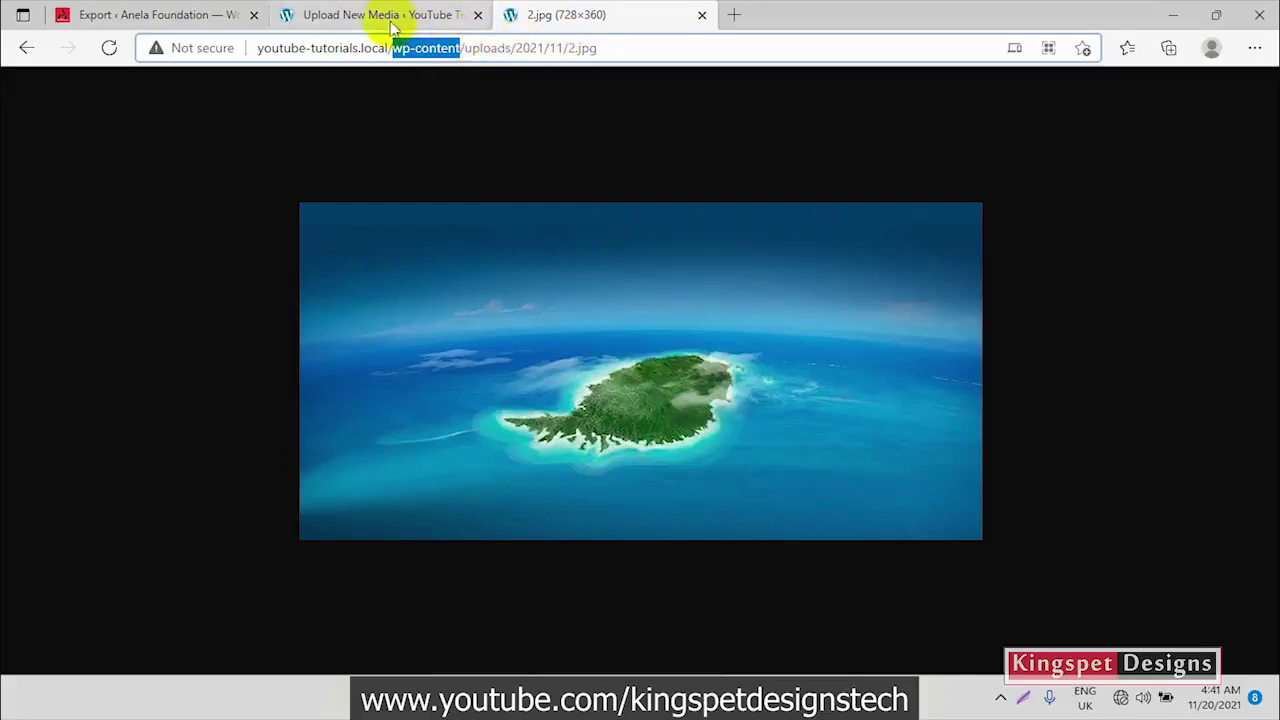
{"action": "left_click_drag", "start_coordinate": [515, 48], "coordinate": [577, 46]}
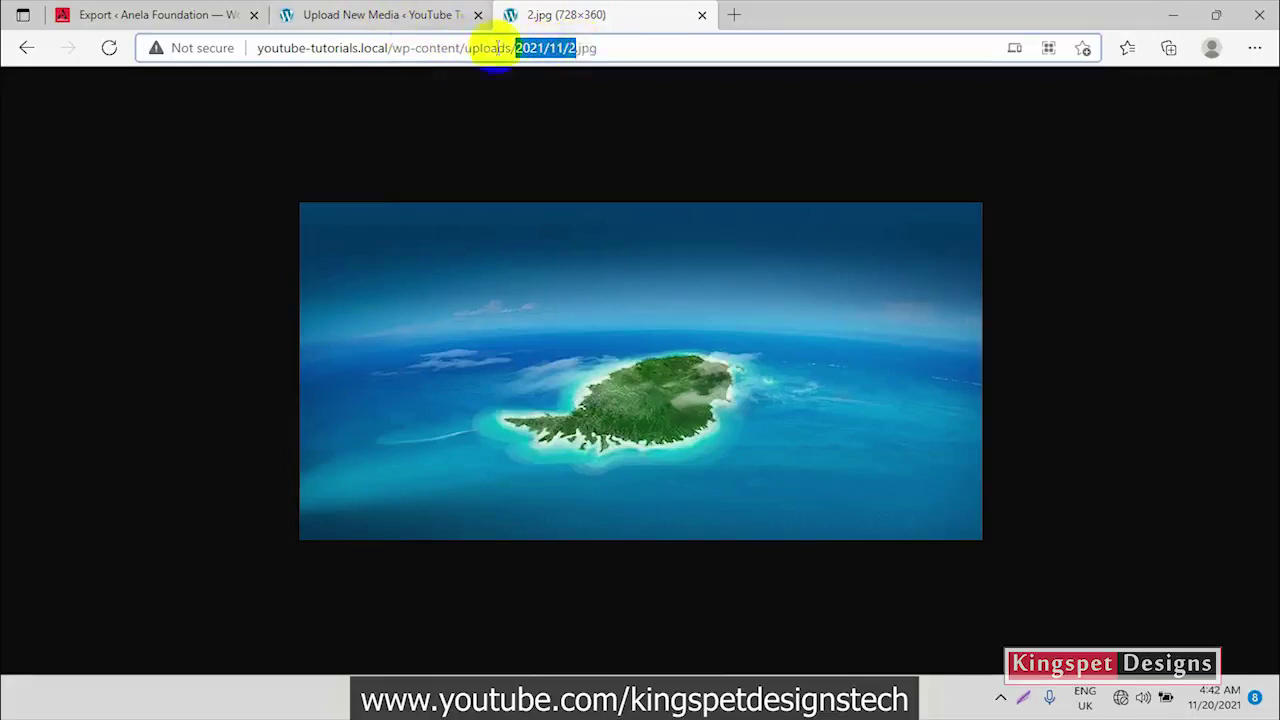
Open the site's Media Settings at the Uploading Files section
{"action": "left_click", "coordinate": [371, 15]}
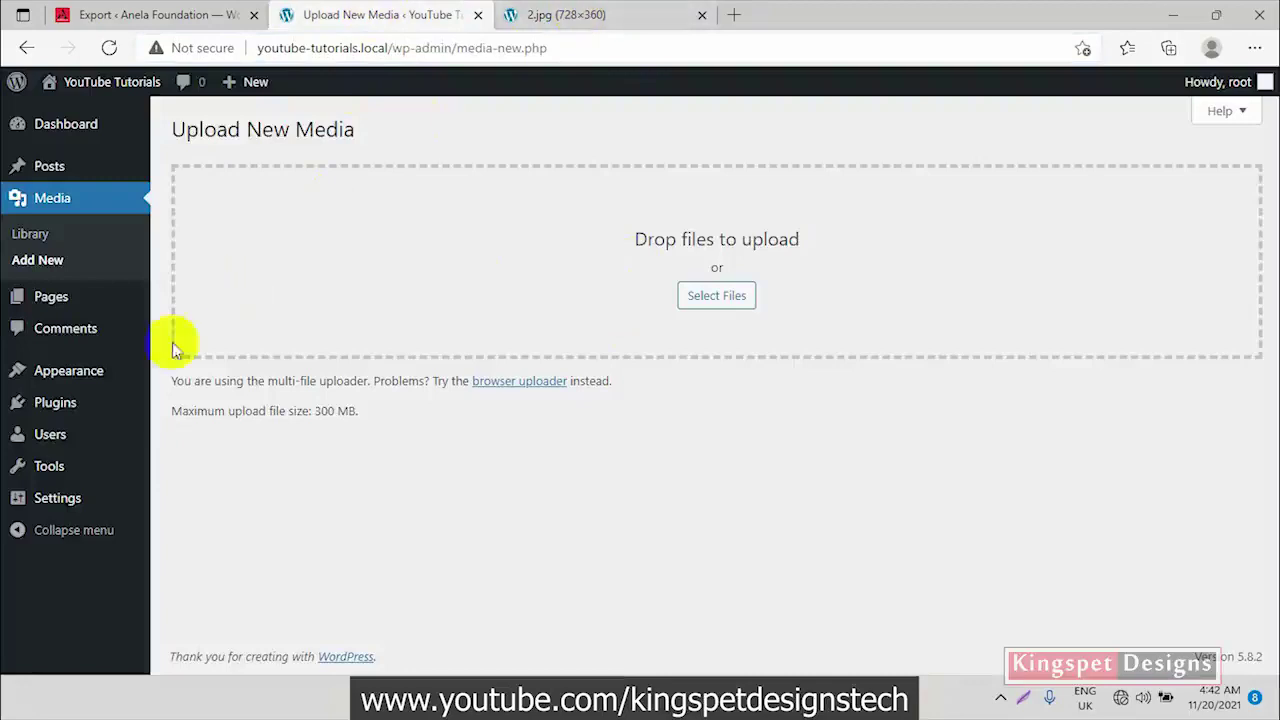
{"action": "mouse_move", "coordinate": [80, 504]}
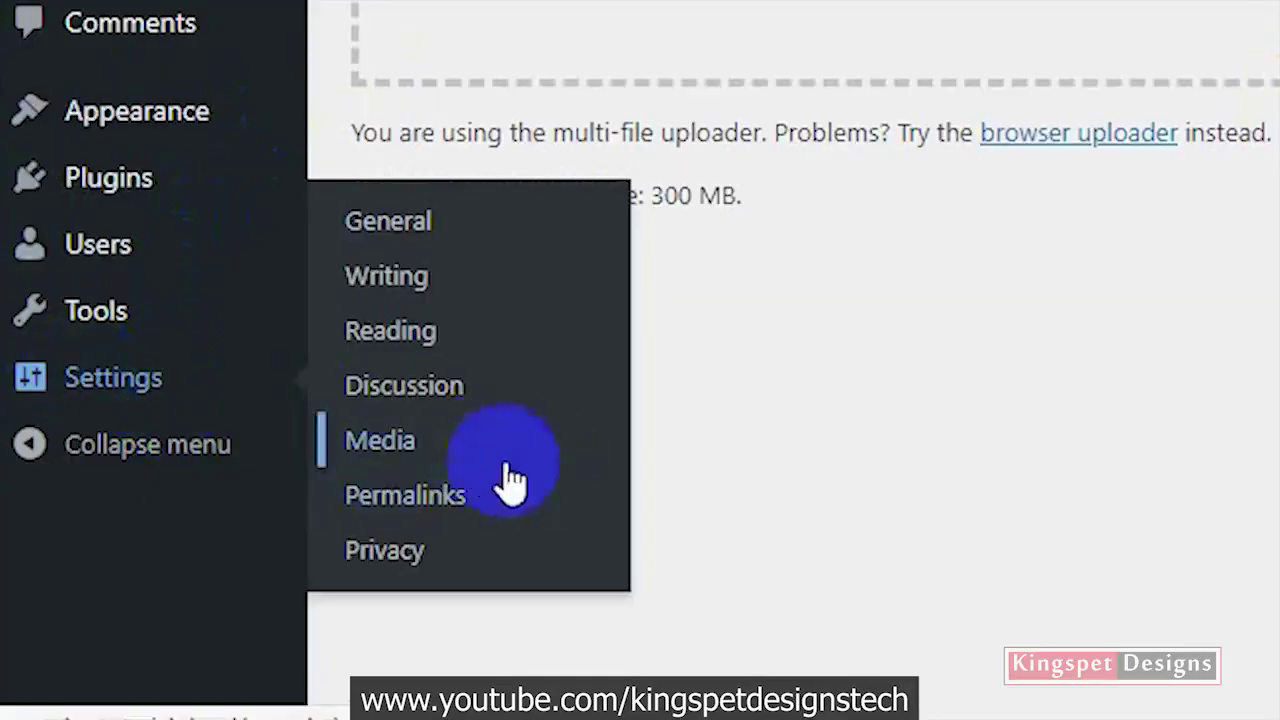
{"action": "left_click", "coordinate": [398, 452]}
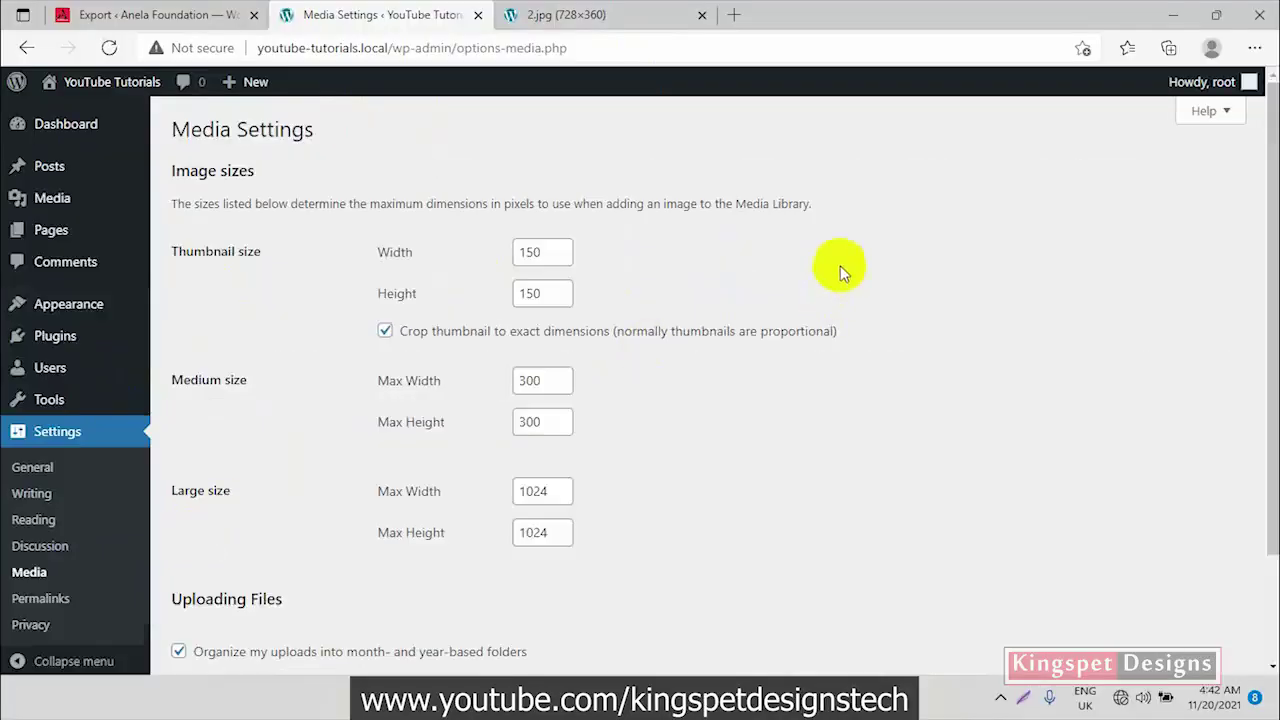
{"action": "scroll", "coordinate": [840, 262], "scroll_direction": "down", "scroll_amount": 2}
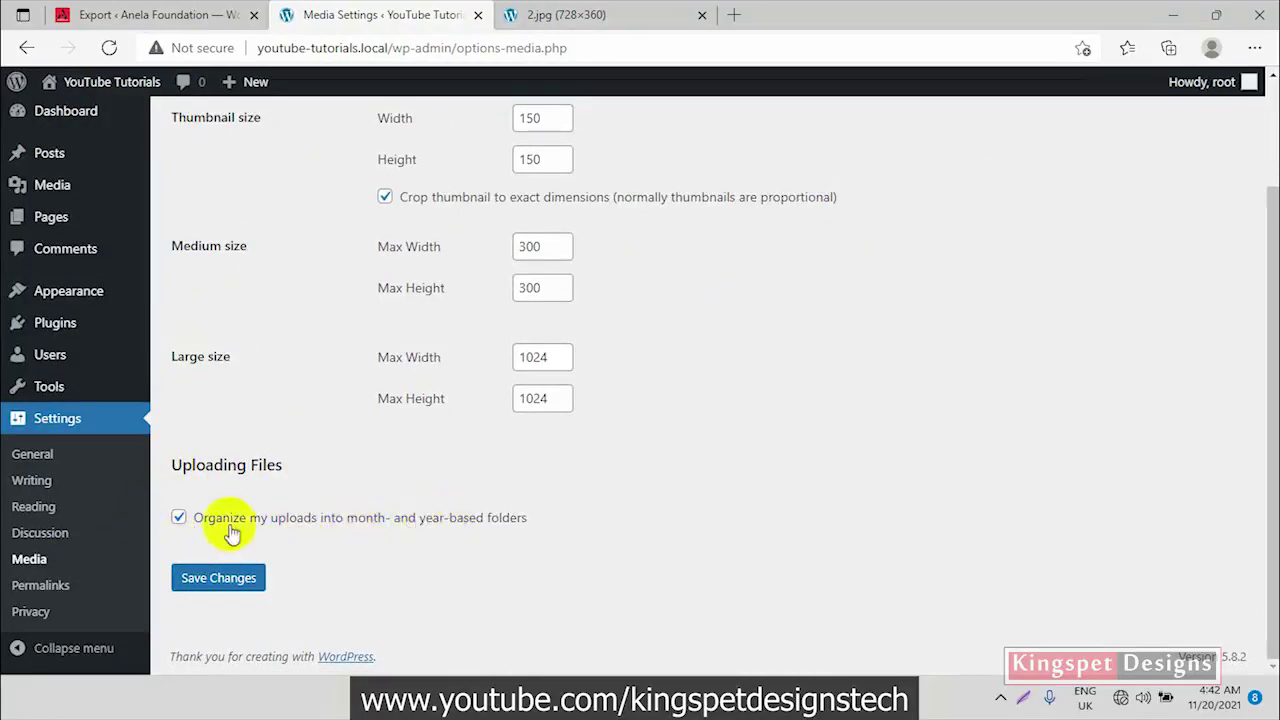
Check the 2021/11 portion of the 2.jpg address, and return to Media Settings
{"action": "left_click", "coordinate": [562, 12]}
{"action": "left_click", "coordinate": [600, 47]}
{"action": "left_click_drag", "start_coordinate": [575, 92], "coordinate": [425, 83]}
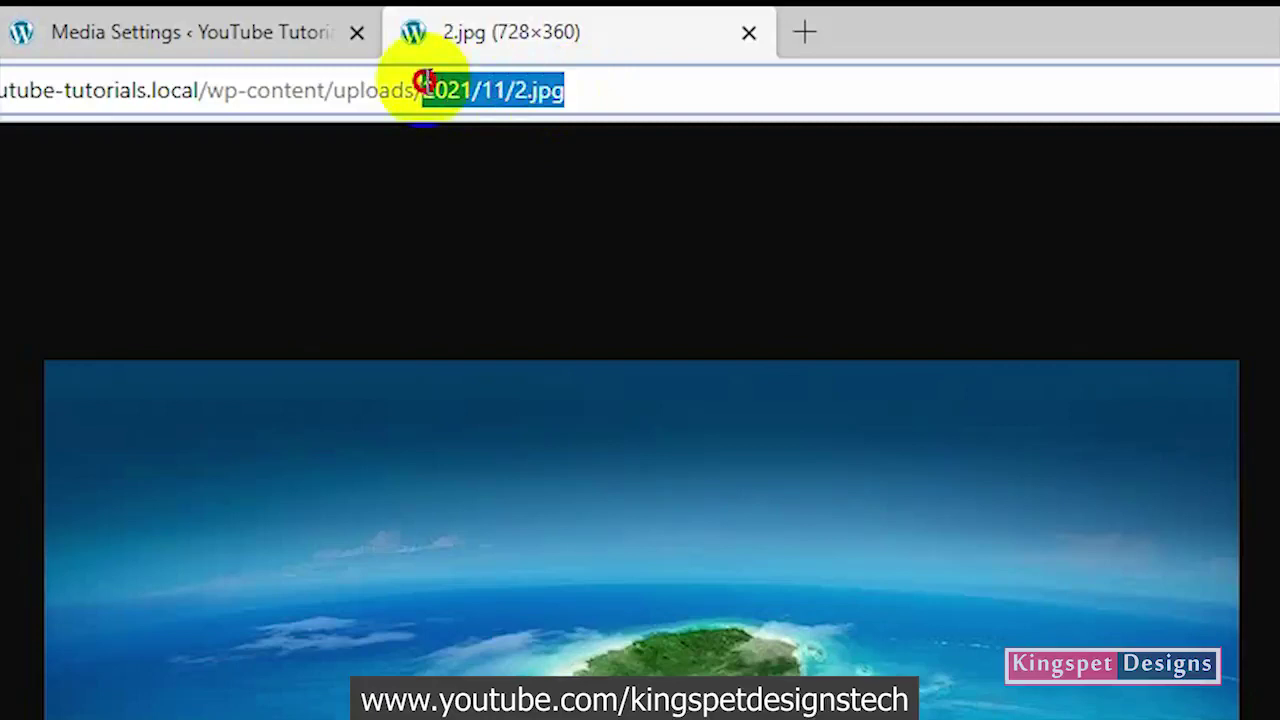
{"action": "left_click", "coordinate": [268, 45]}
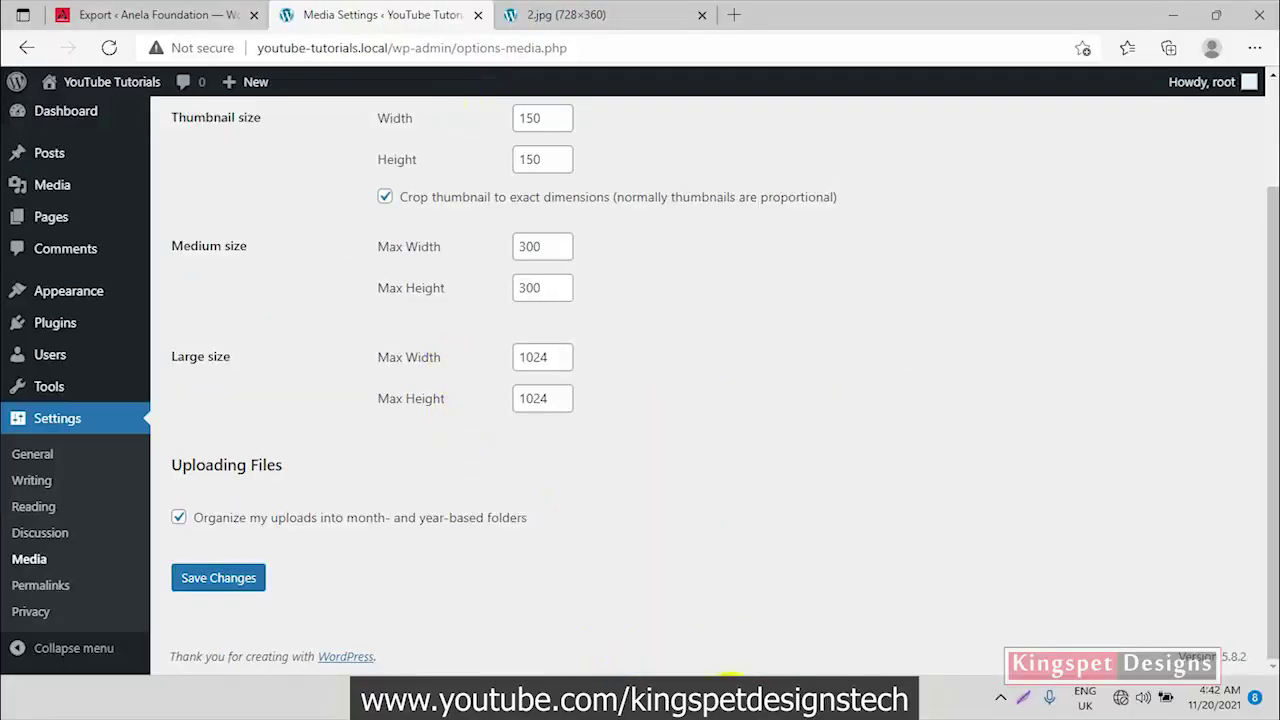
Switch to File Explorer and browse from wp-content through uploads and 2021 into the 11 folder
{"action": "left_click", "coordinate": [744, 697]}
{"action": "left_click", "coordinate": [795, 615]}
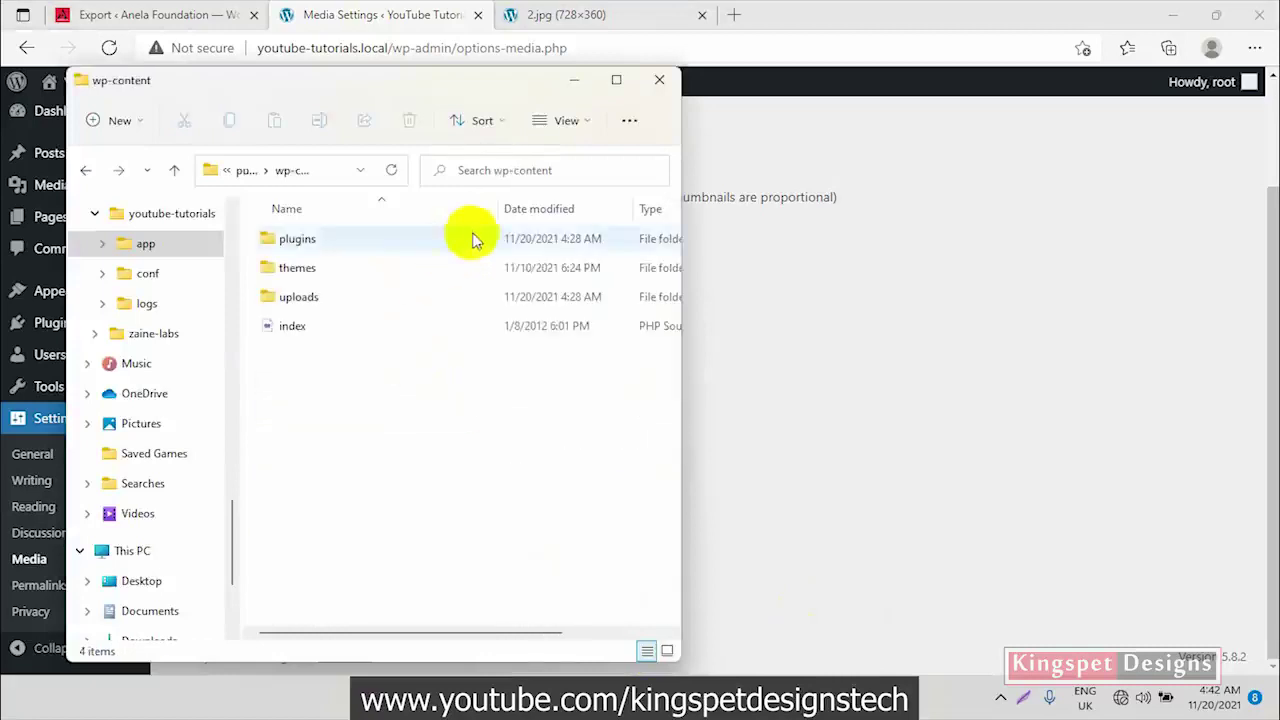
{"action": "left_click", "coordinate": [343, 305]}
{"action": "double_click", "coordinate": [344, 302]}
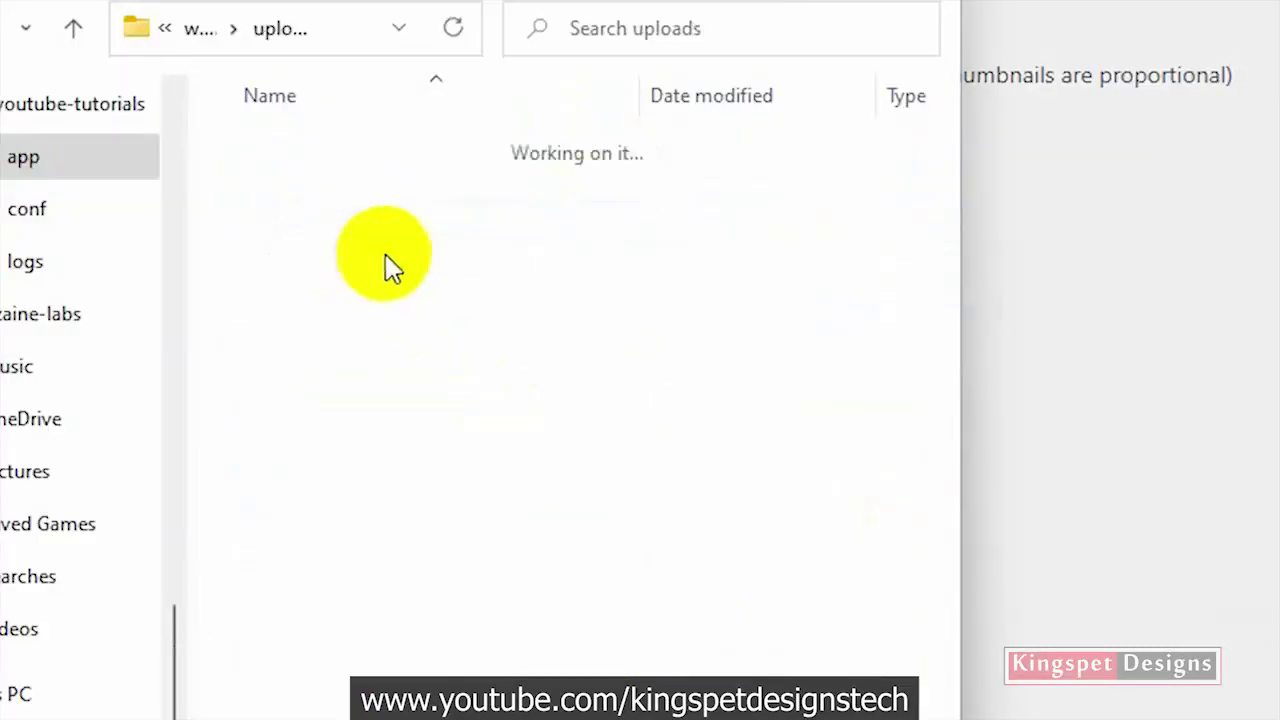
{"action": "left_click", "coordinate": [316, 255]}
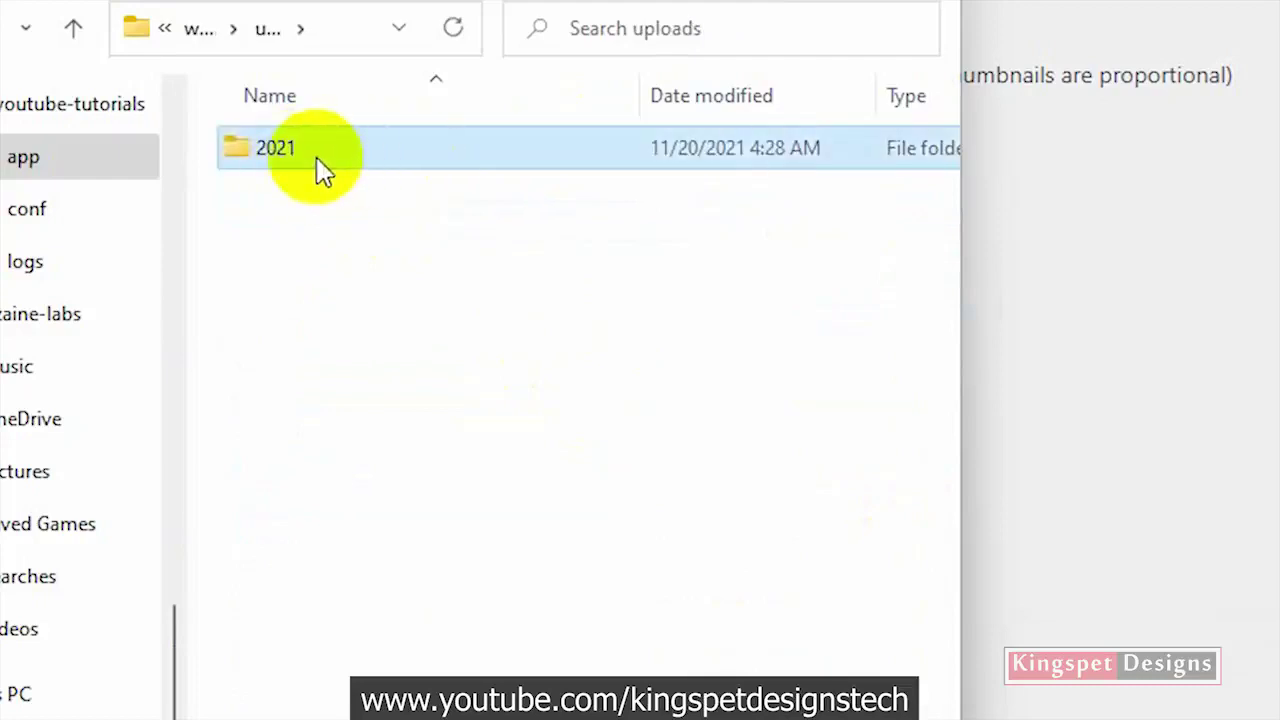
{"action": "left_click", "coordinate": [377, 154]}
{"action": "double_click", "coordinate": [383, 162]}
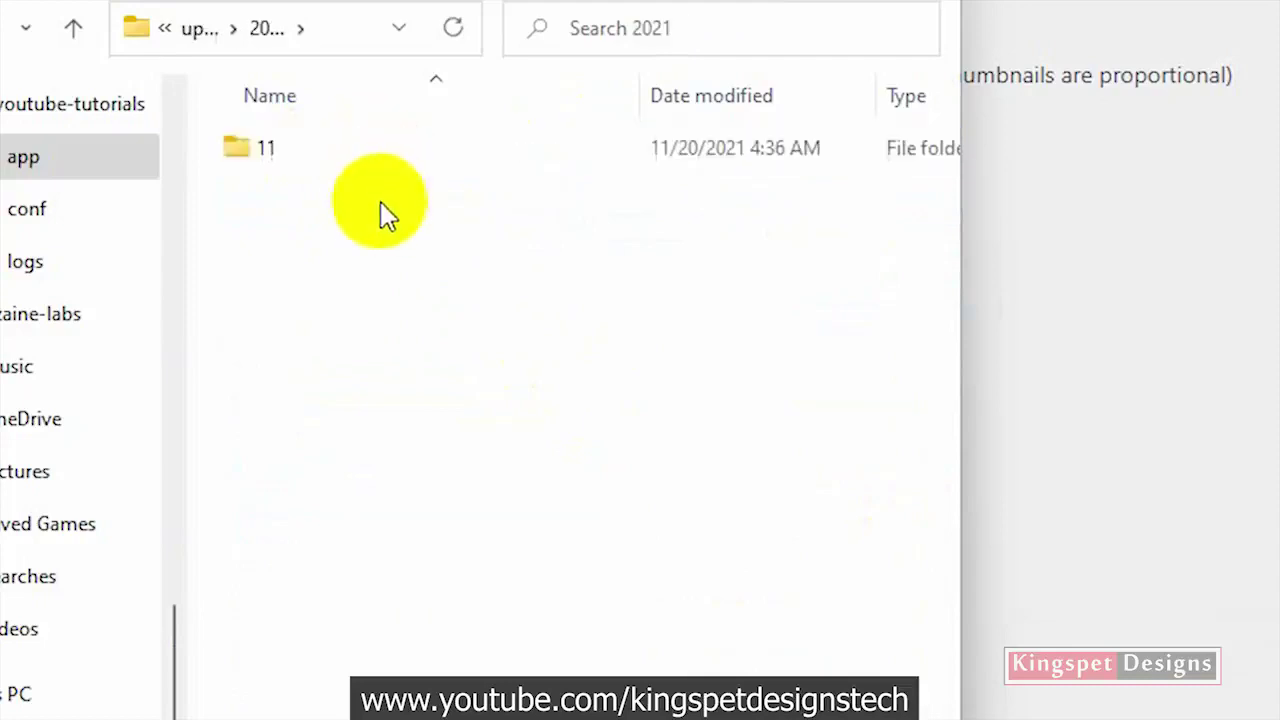
{"action": "left_click", "coordinate": [314, 160]}
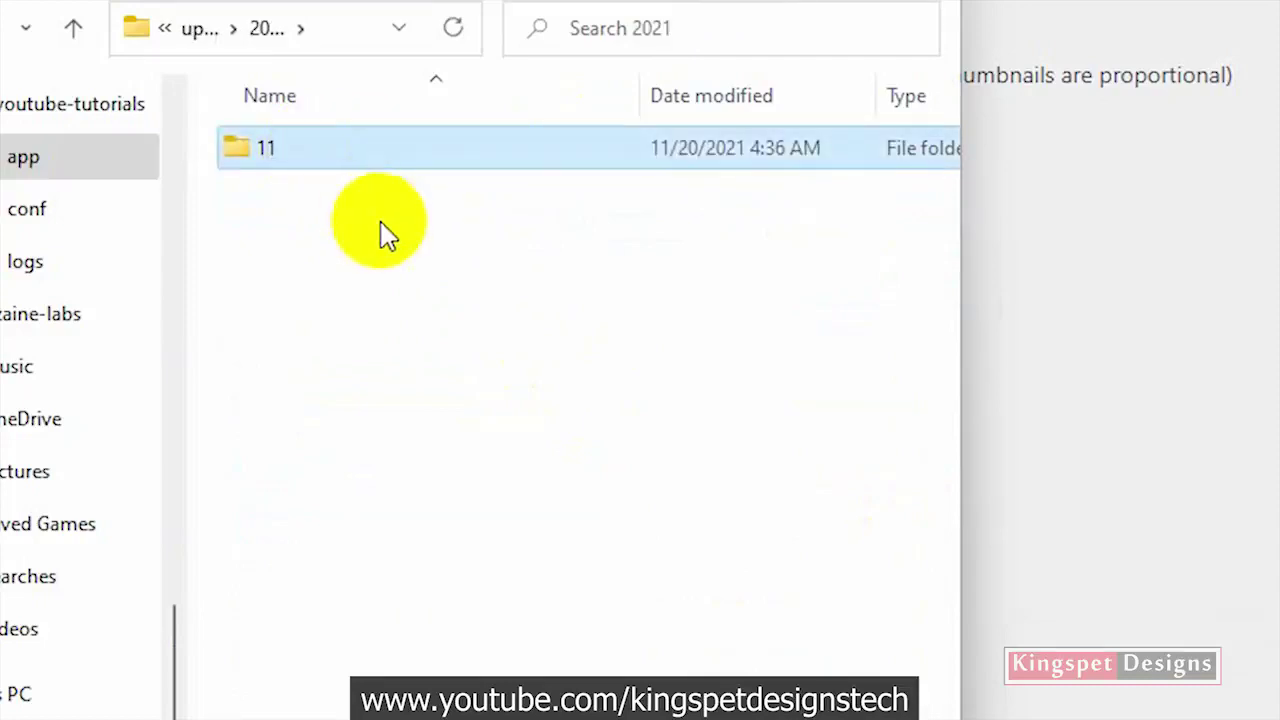
{"action": "double_click", "coordinate": [396, 155]}
Go back up from the 11 folder to the wp-content folder
{"action": "key", "text": "alt+Up"}
{"action": "key", "text": "alt+Up"}
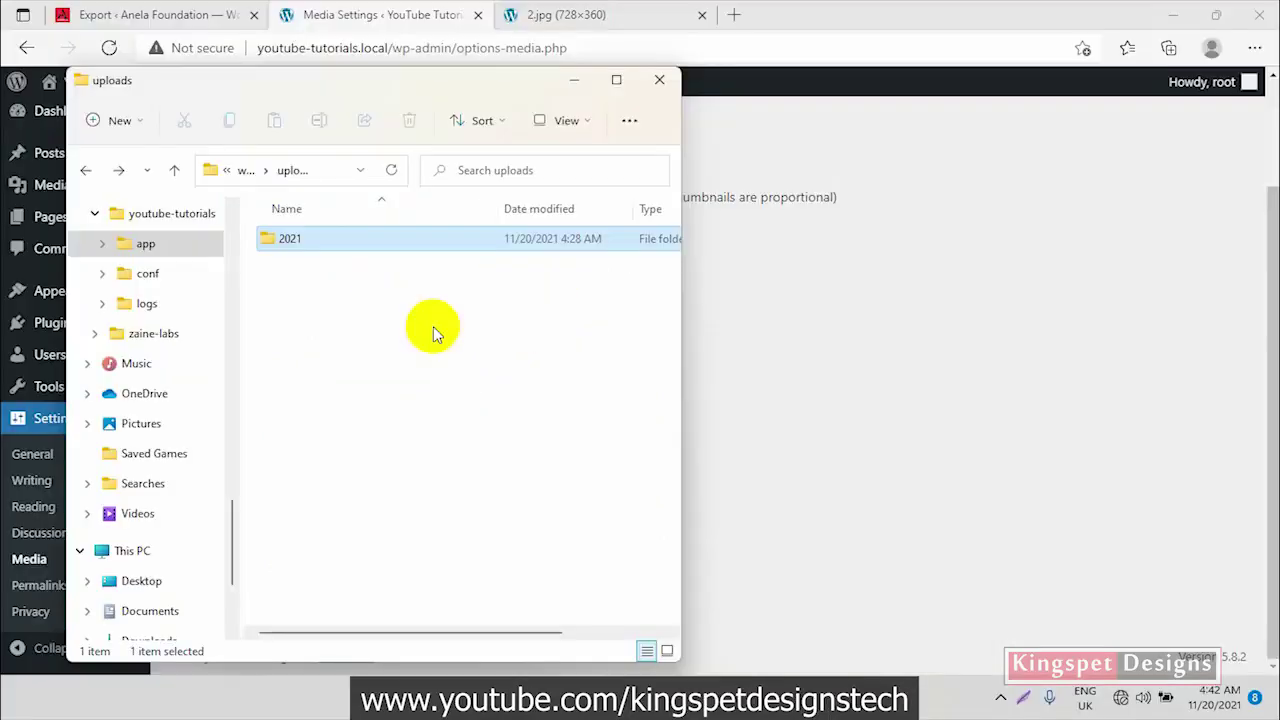
{"action": "key", "text": "alt+Up"}
Back in the browser, disable organizing uploads into month- and year-based folders and save the media settings
{"action": "left_click", "coordinate": [823, 343]}
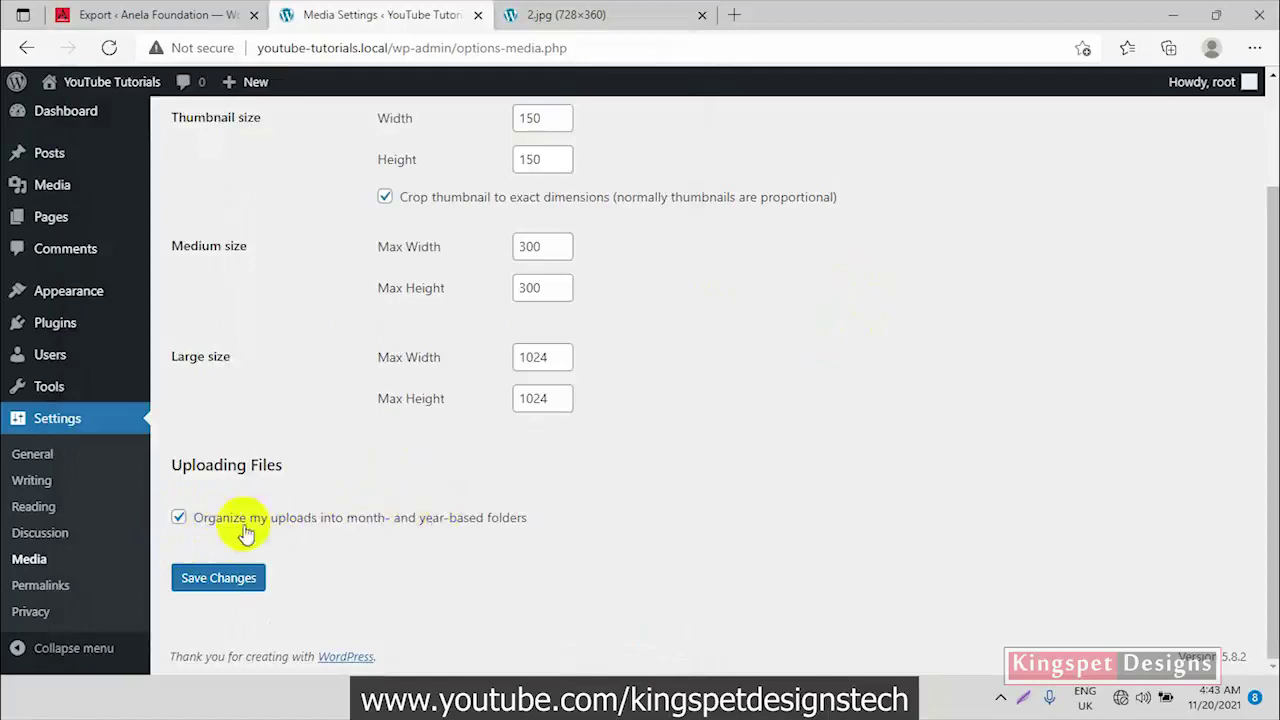
{"action": "left_click", "coordinate": [178, 518]}
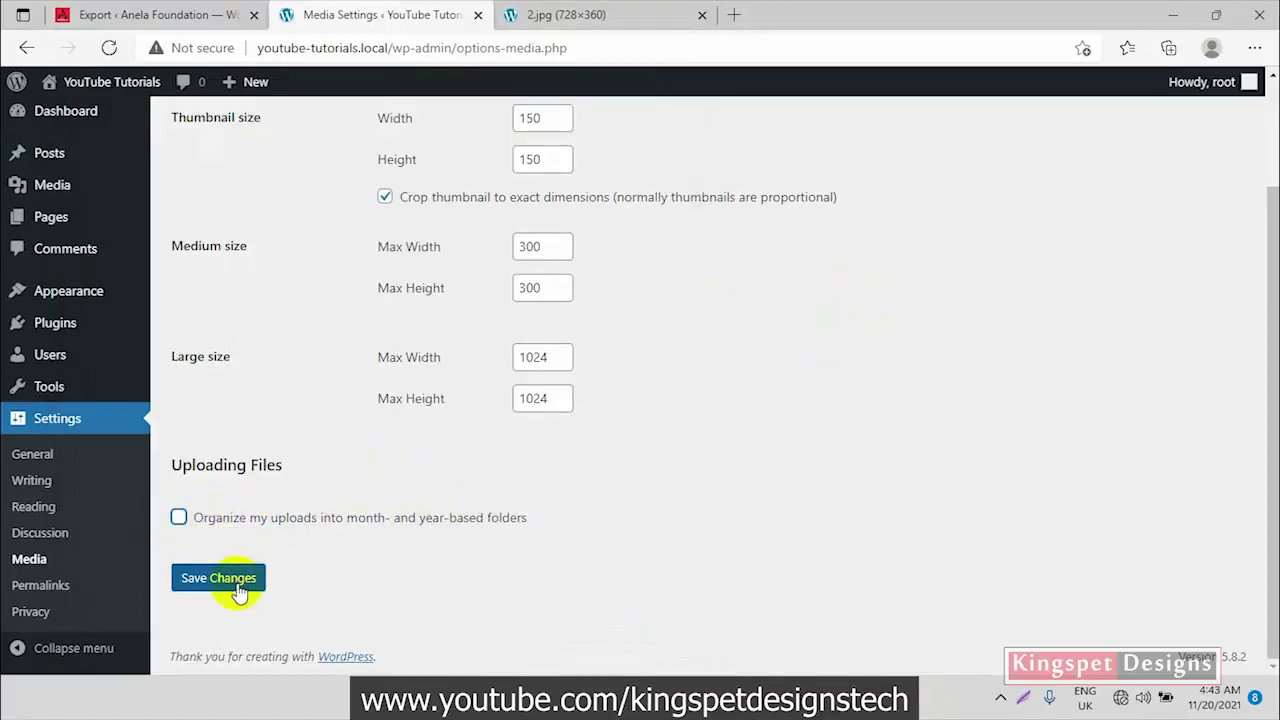
{"action": "left_click", "coordinate": [236, 586]}
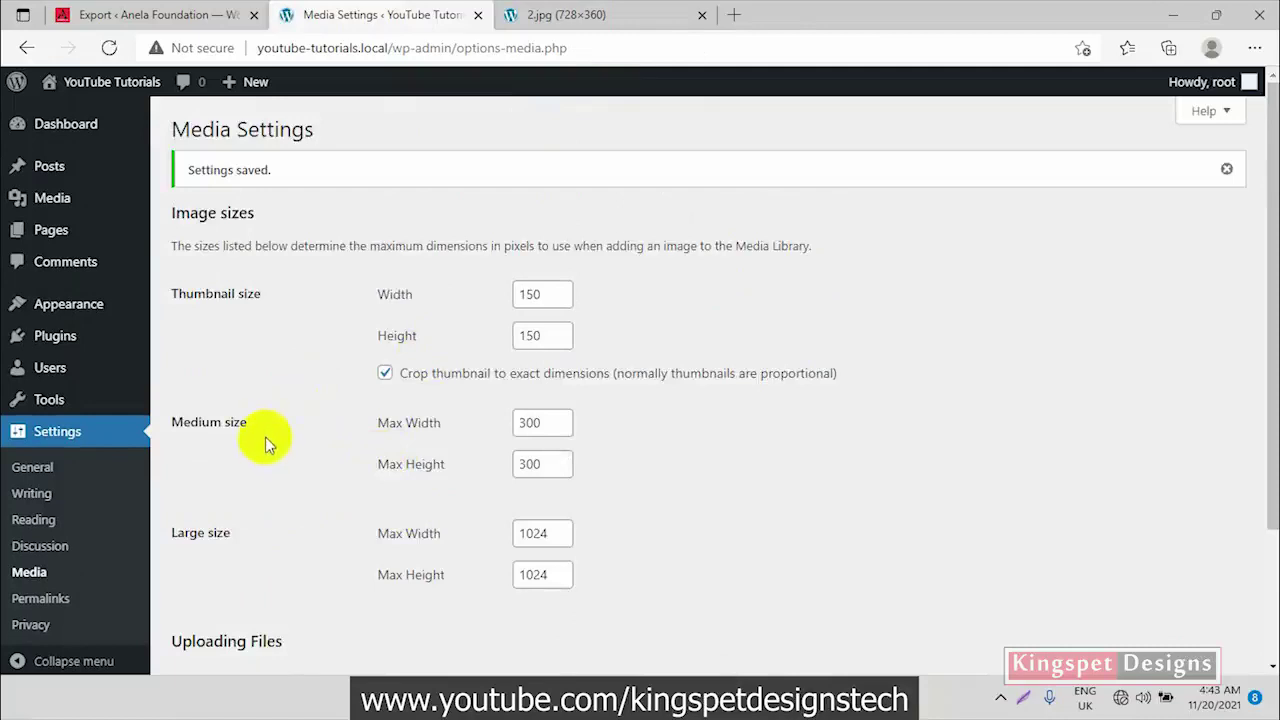
Open the Upload New Media page in a new browser tab and switch to it
{"action": "mouse_move", "coordinate": [60, 198]}
{"action": "left_click", "coordinate": [193, 229]}
{"action": "right_click", "coordinate": [193, 229]}
{"action": "left_click", "coordinate": [255, 240]}
{"action": "left_click", "coordinate": [570, 15]}
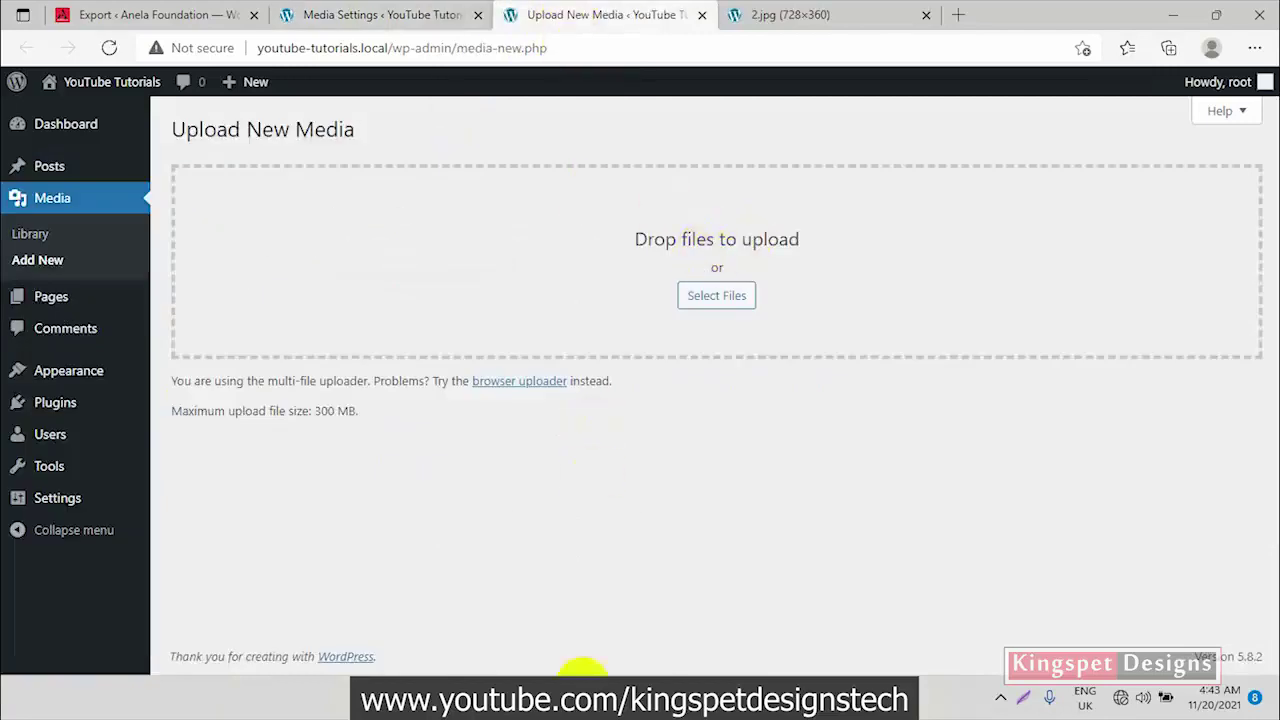
Switch to the Pictures folder in File Explorer and upload the avd-manager-system_2x image to the WordPress media uploader
{"action": "left_click", "coordinate": [708, 627]}
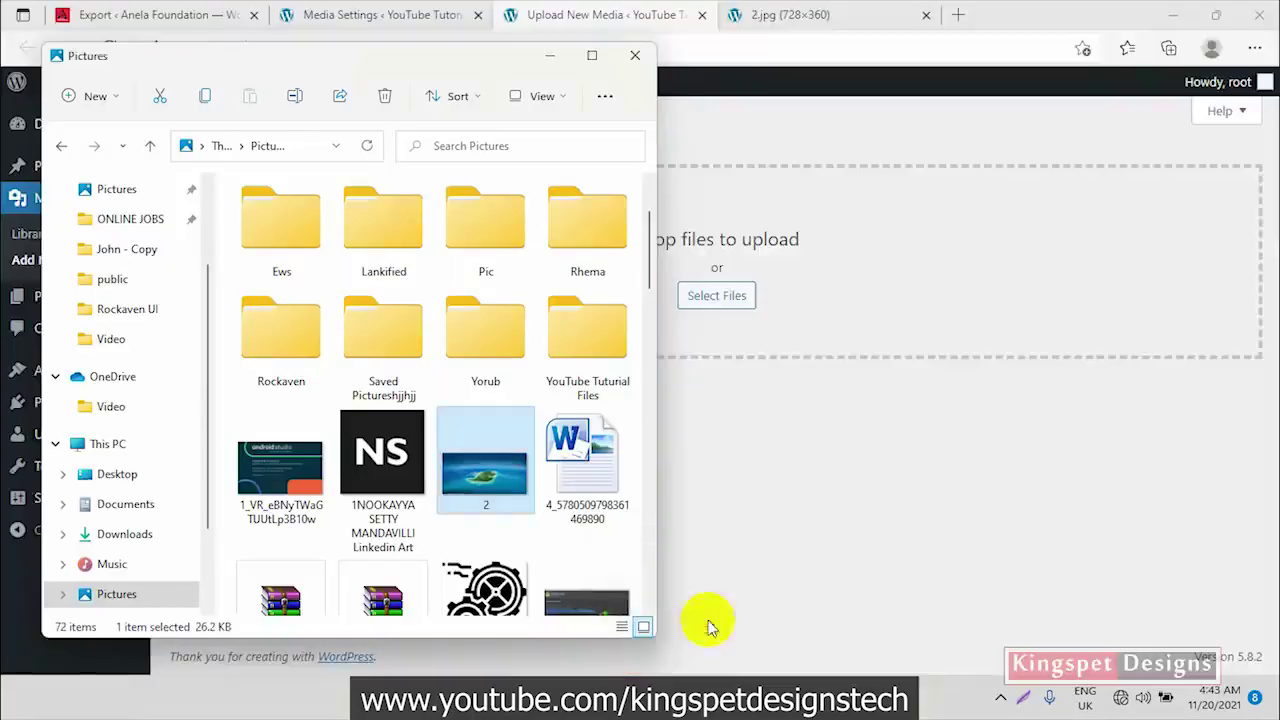
{"action": "scroll", "coordinate": [585, 585], "scroll_direction": "down", "scroll_amount": 5}
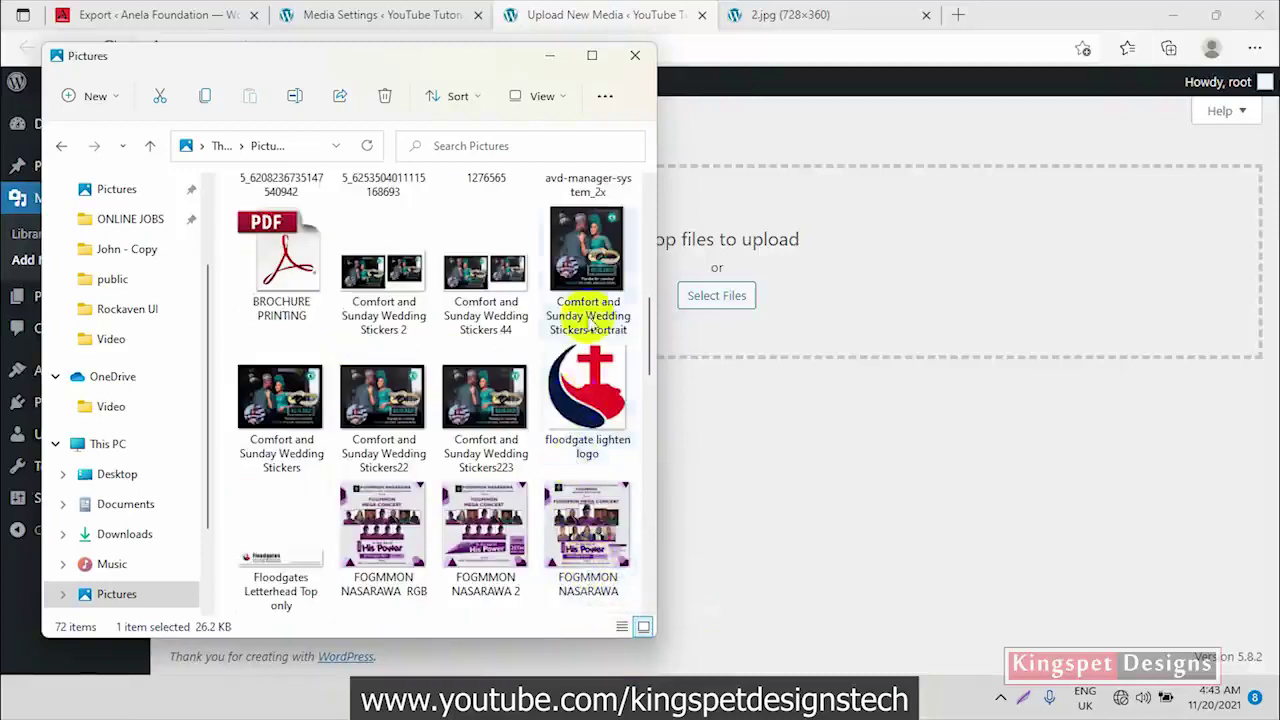
{"action": "scroll", "coordinate": [588, 350], "scroll_direction": "up", "scroll_amount": 2}
{"action": "left_click", "coordinate": [587, 391]}
{"action": "left_click_drag", "start_coordinate": [587, 391], "coordinate": [763, 297]}
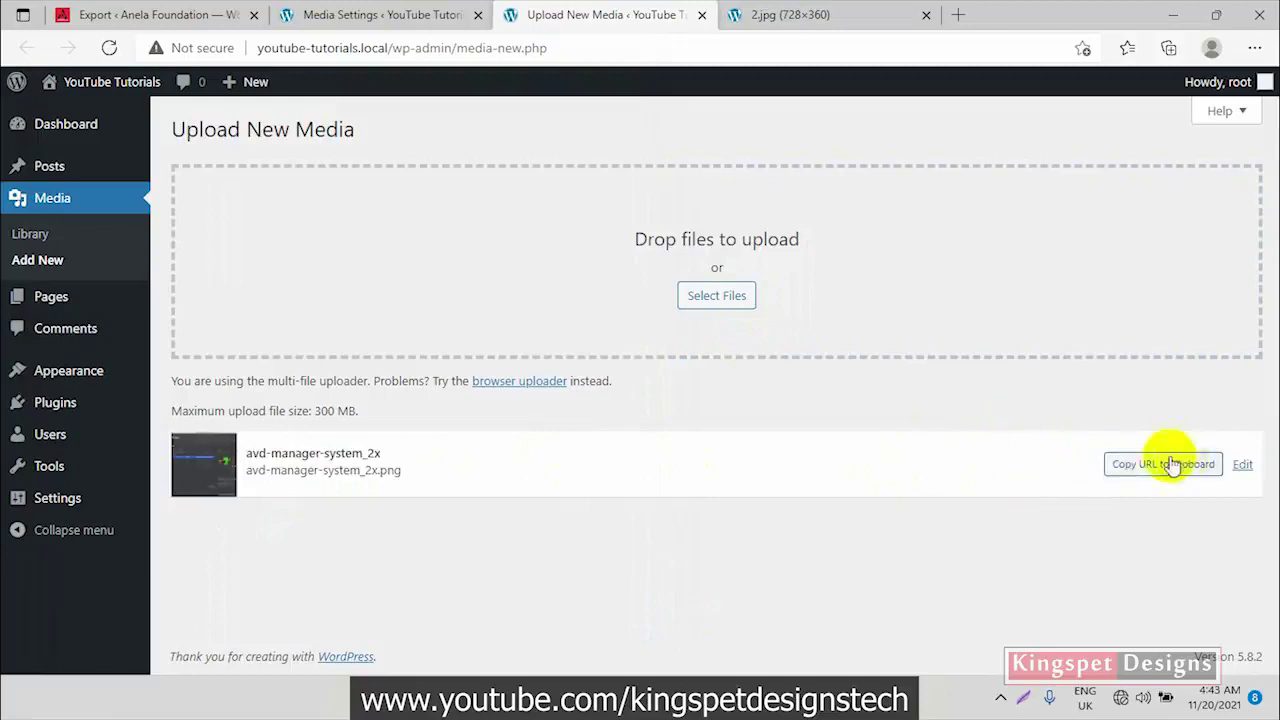
Copy the URL of the uploaded avd-manager-system_2x image and open it in a new browser tab
{"action": "right_click", "coordinate": [1152, 470]}
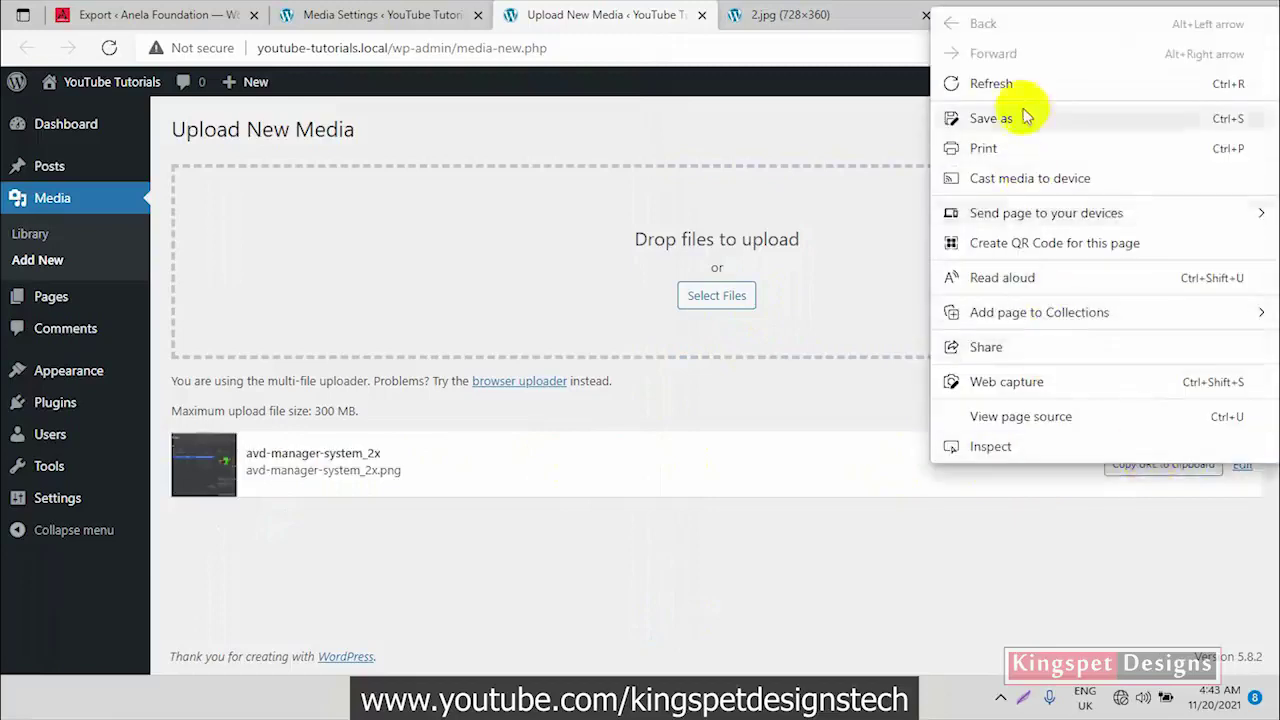
{"action": "left_click", "coordinate": [1154, 474]}
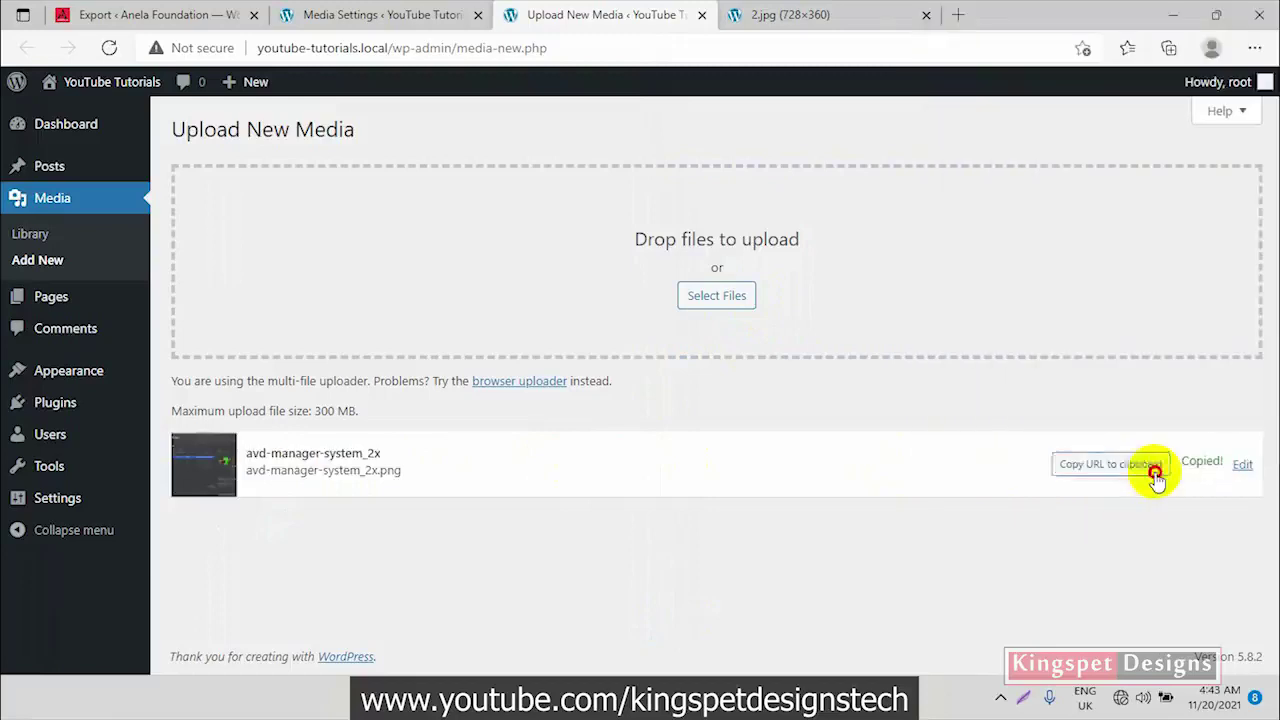
{"action": "left_click", "coordinate": [958, 16]}
{"action": "right_click", "coordinate": [886, 56]}
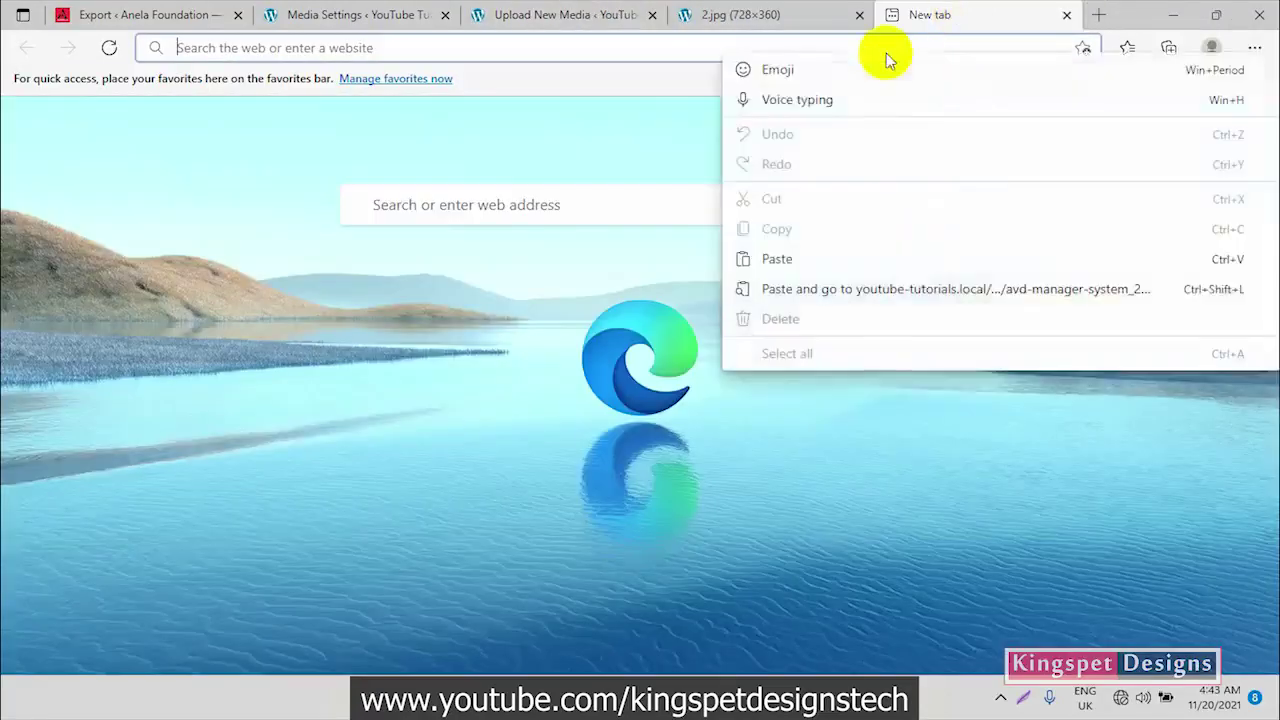
{"action": "left_click", "coordinate": [814, 257]}
{"action": "key", "text": "Return"}
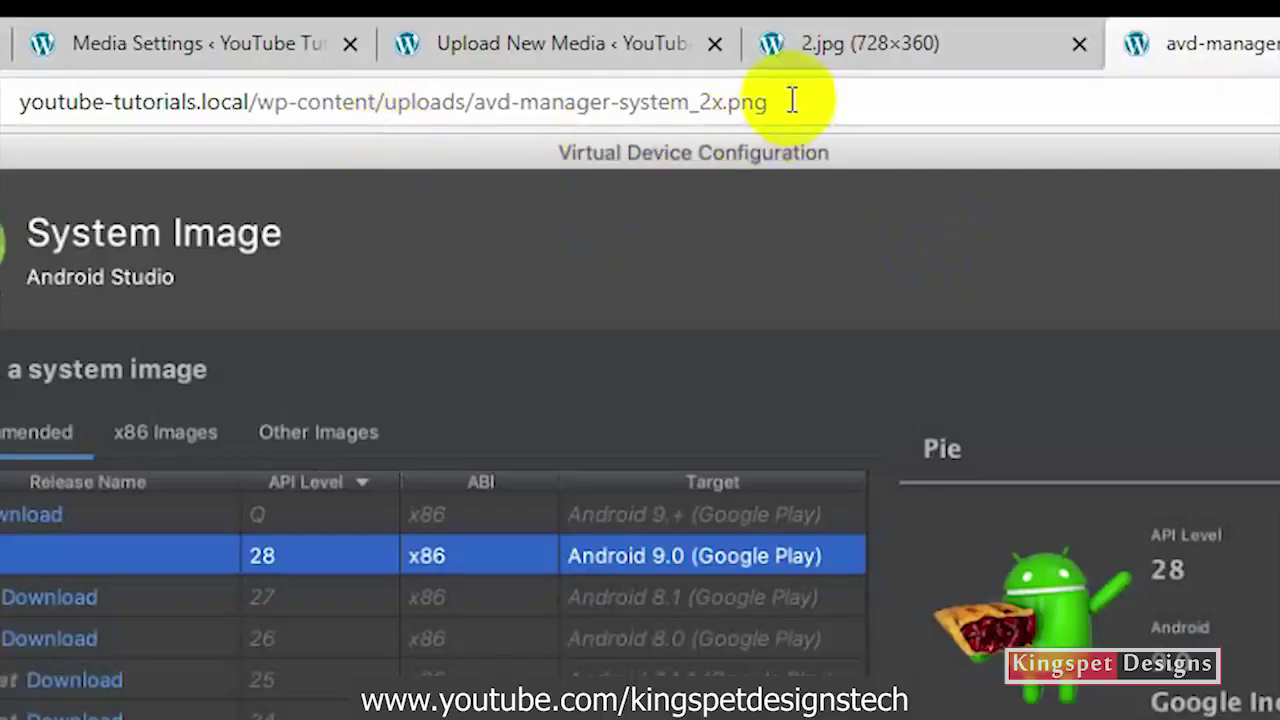
Compare the path after uploads/ in the address of avd-manager-system_2x.png with the one of 2.jpg
{"action": "double_click", "coordinate": [665, 48]}
{"action": "left_click_drag", "start_coordinate": [740, 98], "coordinate": [477, 101]}
{"action": "left_click", "coordinate": [479, 95]}
{"action": "left_click", "coordinate": [1057, 42]}
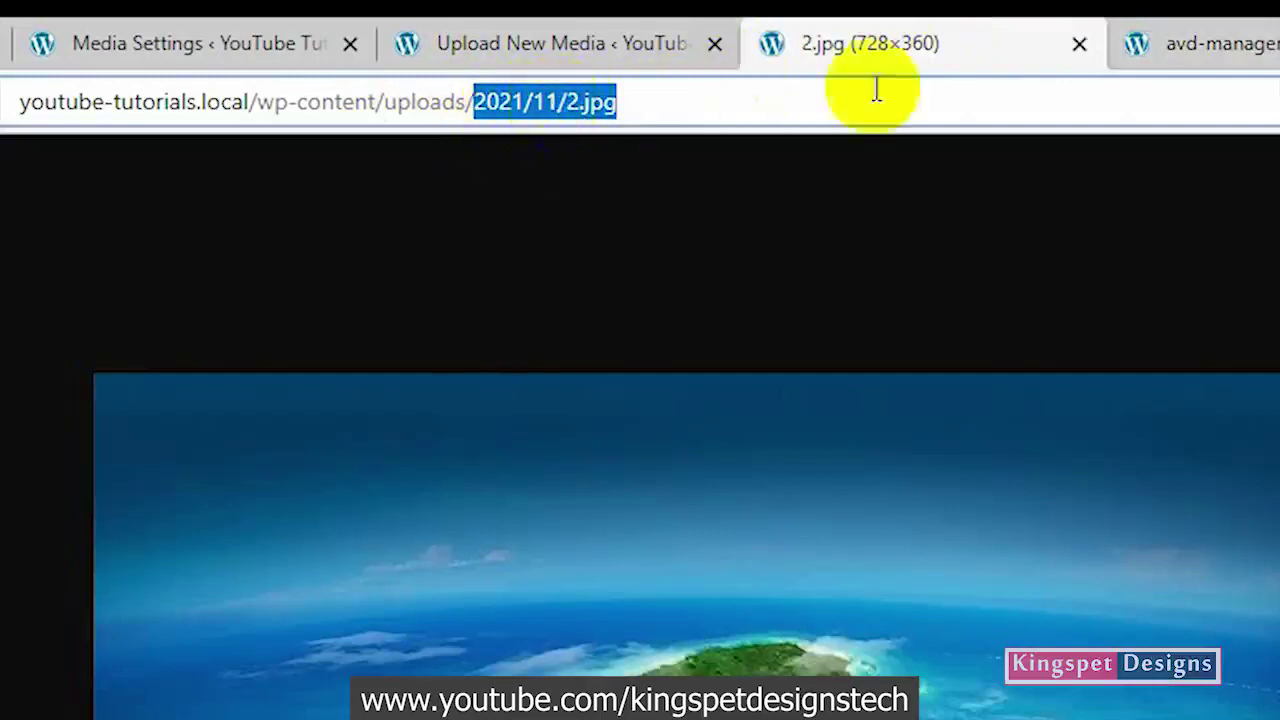
{"action": "left_click", "coordinate": [1190, 57]}
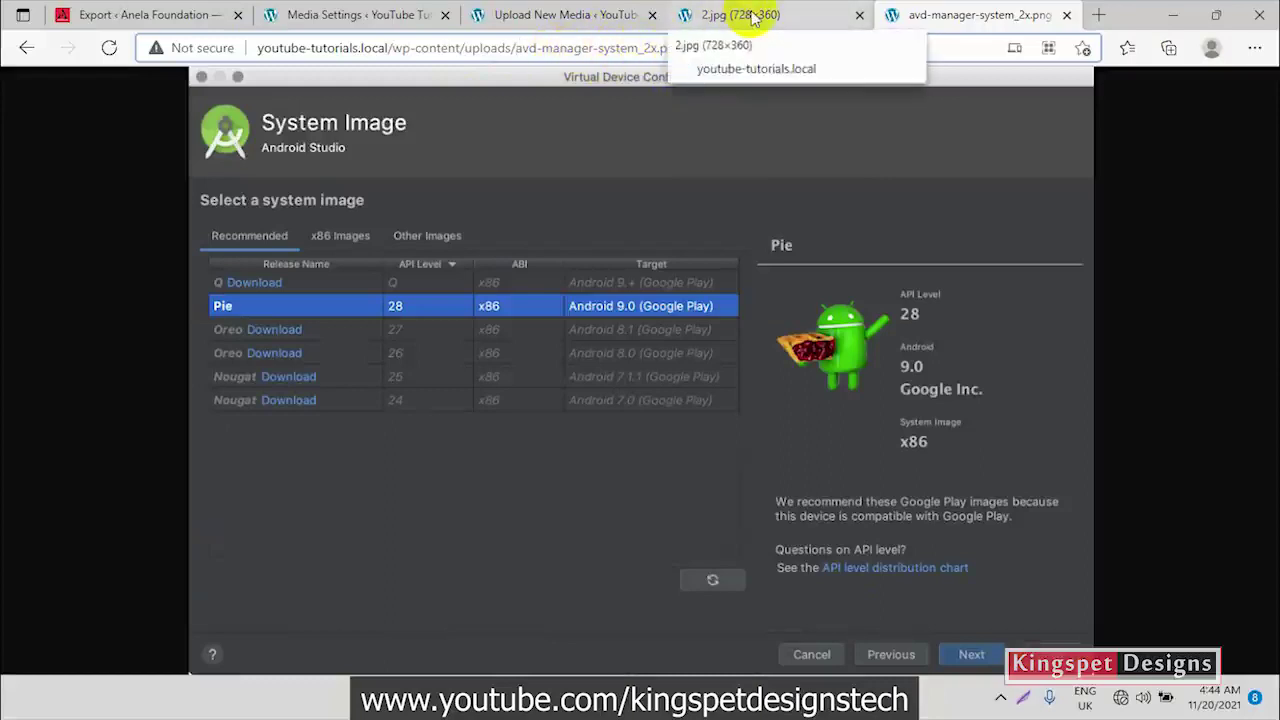
Switch to File Explorer, inspect the contents of the uploads folder, go back to wp-content and return to the browser
{"action": "mouse_move", "coordinate": [748, 695]}
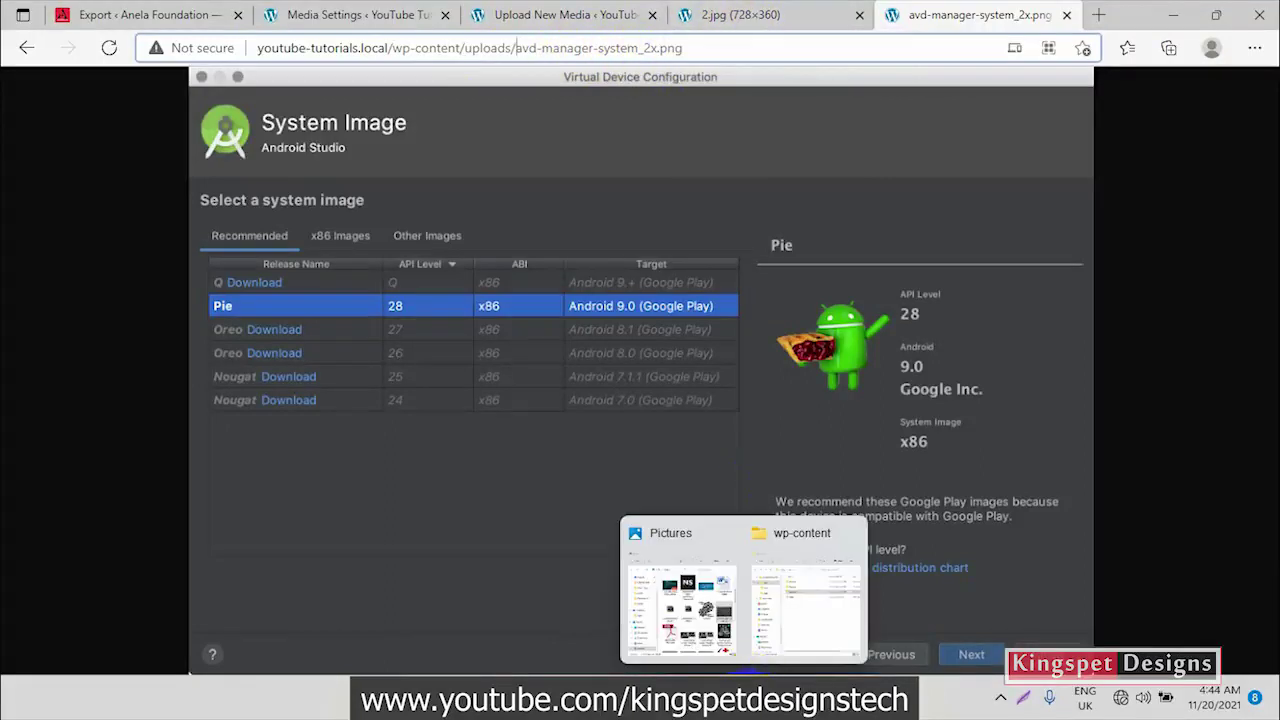
{"action": "left_click", "coordinate": [786, 612]}
{"action": "left_click", "coordinate": [345, 299]}
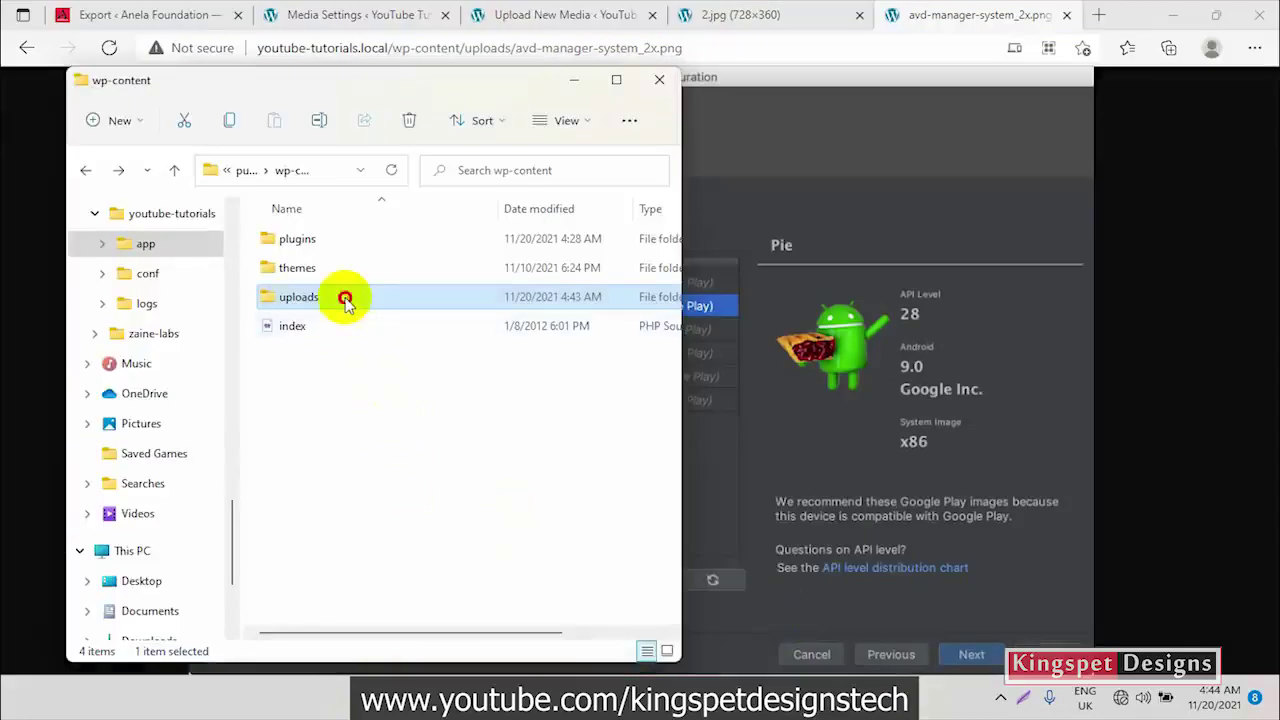
{"action": "double_click", "coordinate": [345, 299]}
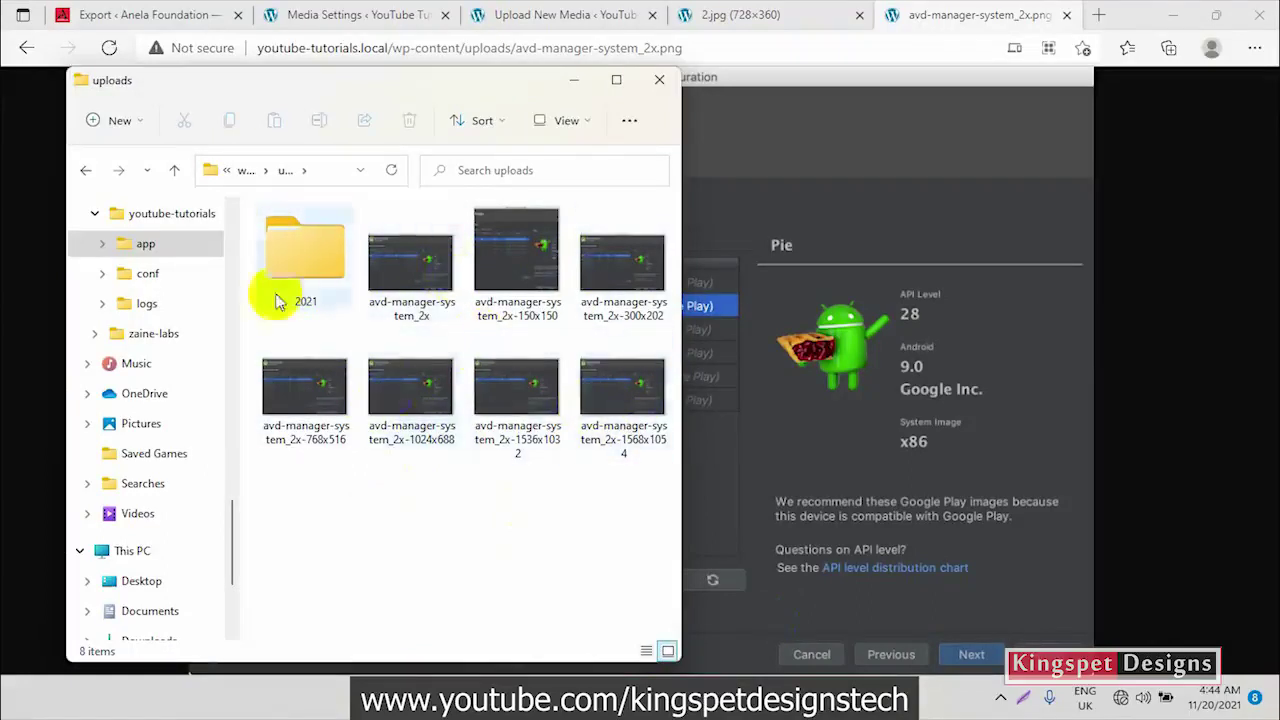
{"action": "left_click", "coordinate": [262, 175]}
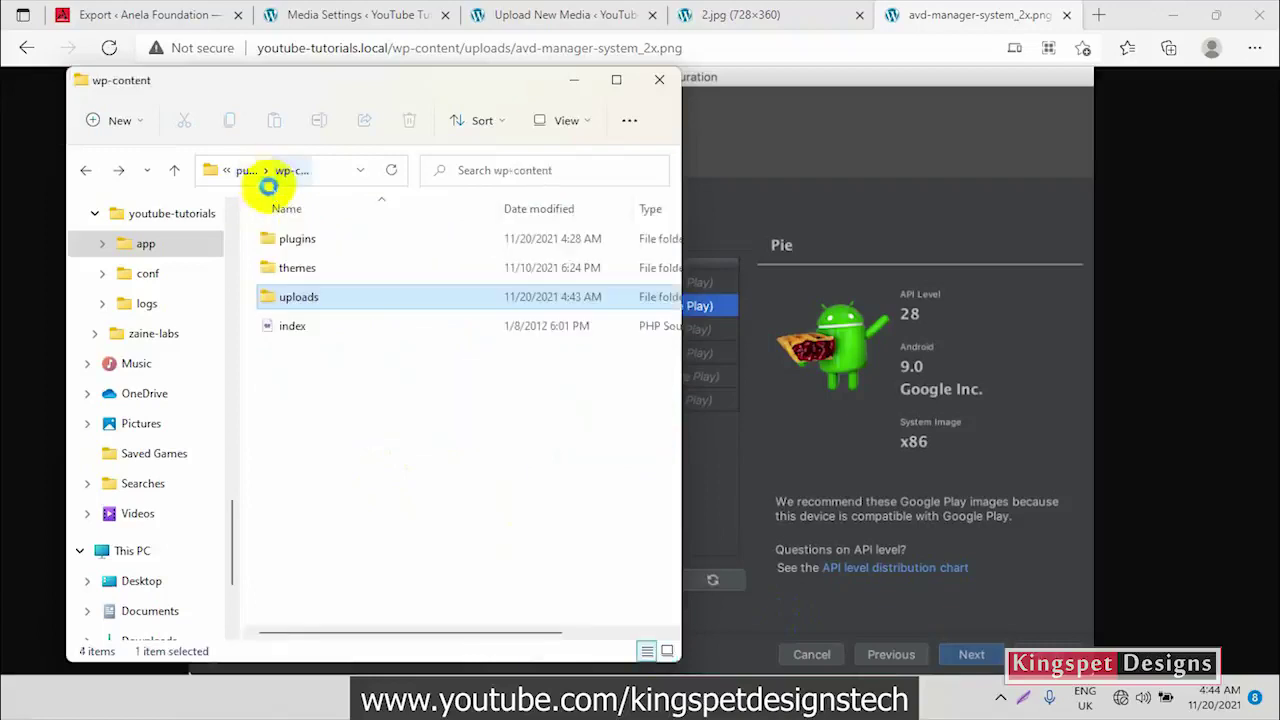
{"action": "left_click", "coordinate": [1208, 171]}
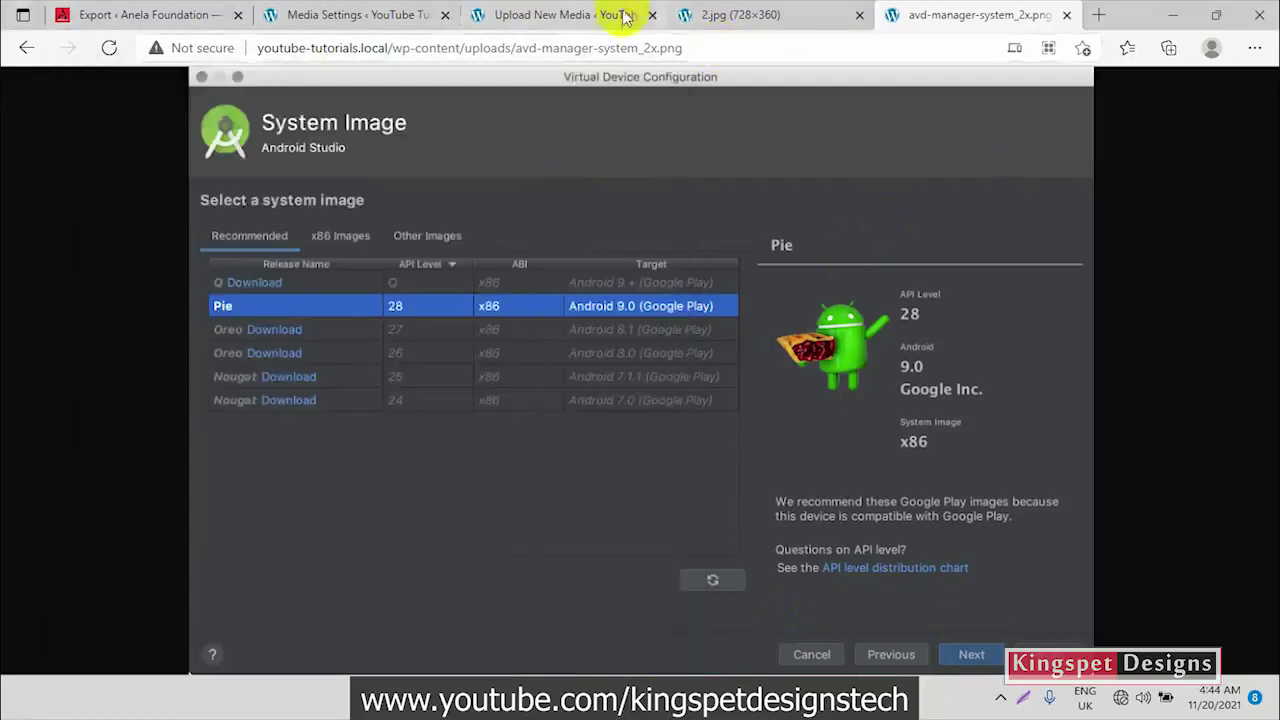
Examine the wp-content part of the addresses of 2.jpg and avd-manager-system_2x.png, and return to the Upload New Media page
{"action": "left_click", "coordinate": [560, 14]}
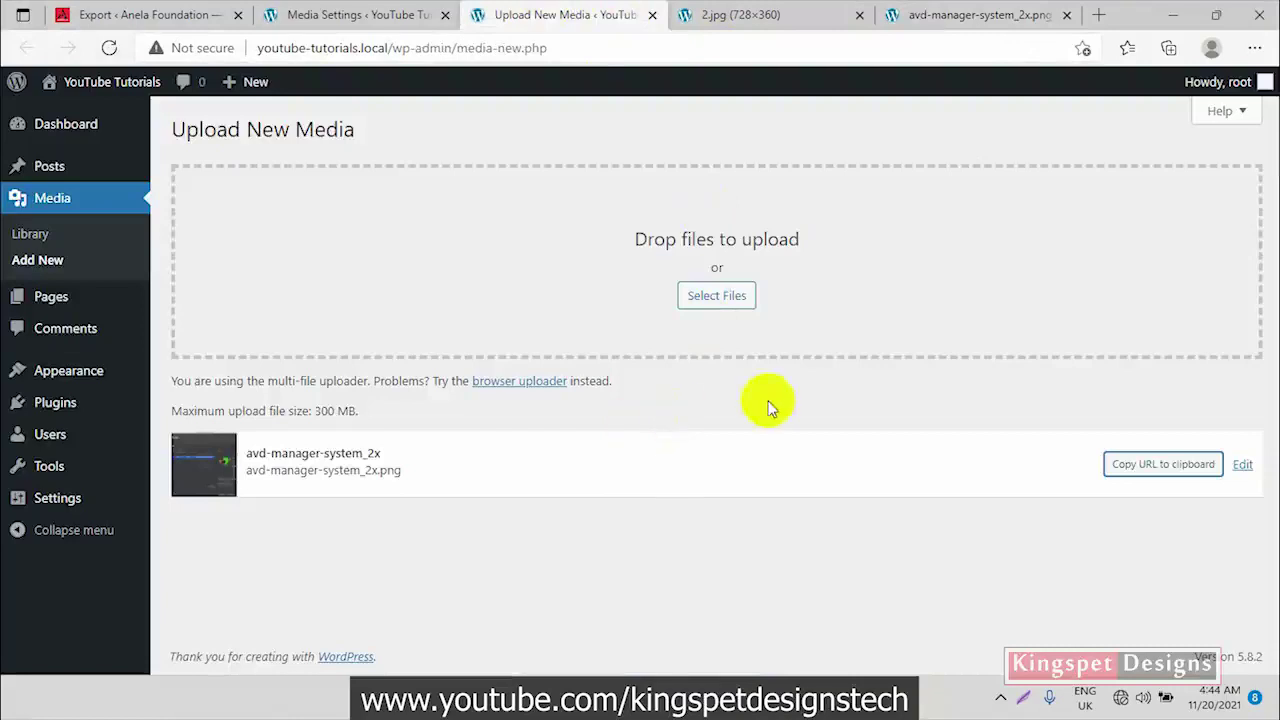
{"action": "left_click", "coordinate": [729, 14]}
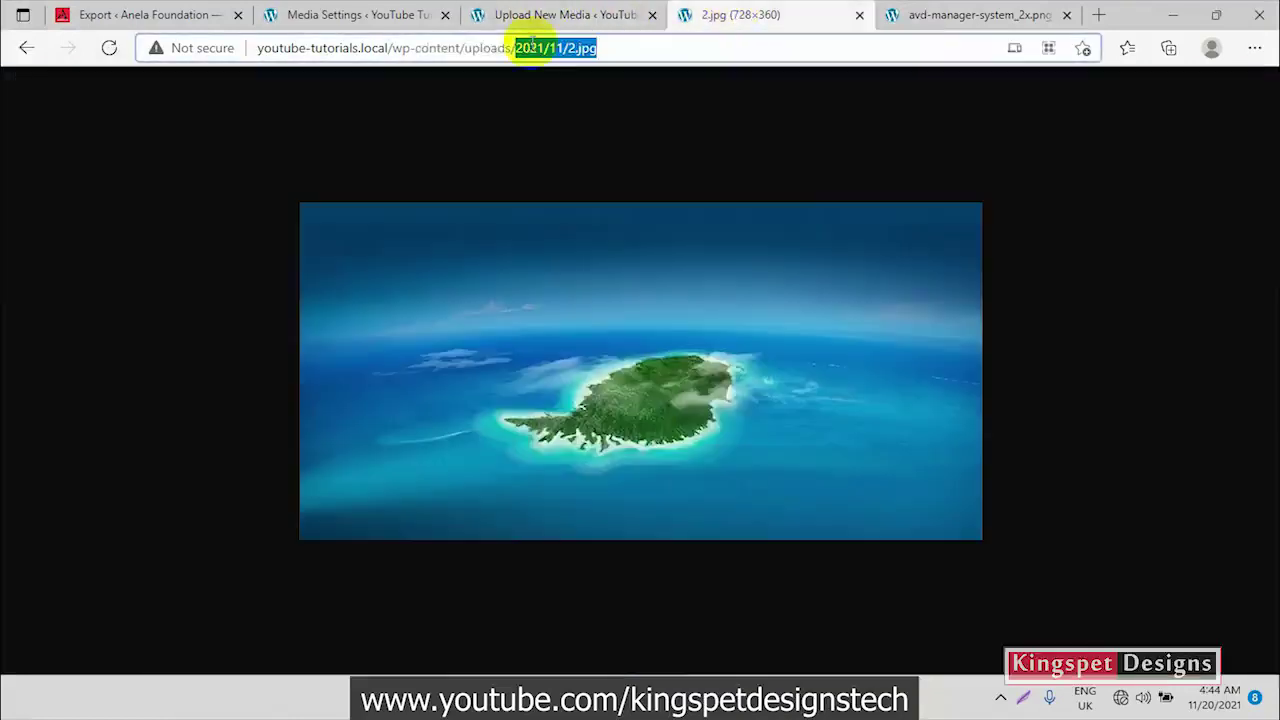
{"action": "left_click_drag", "start_coordinate": [393, 48], "coordinate": [460, 47]}
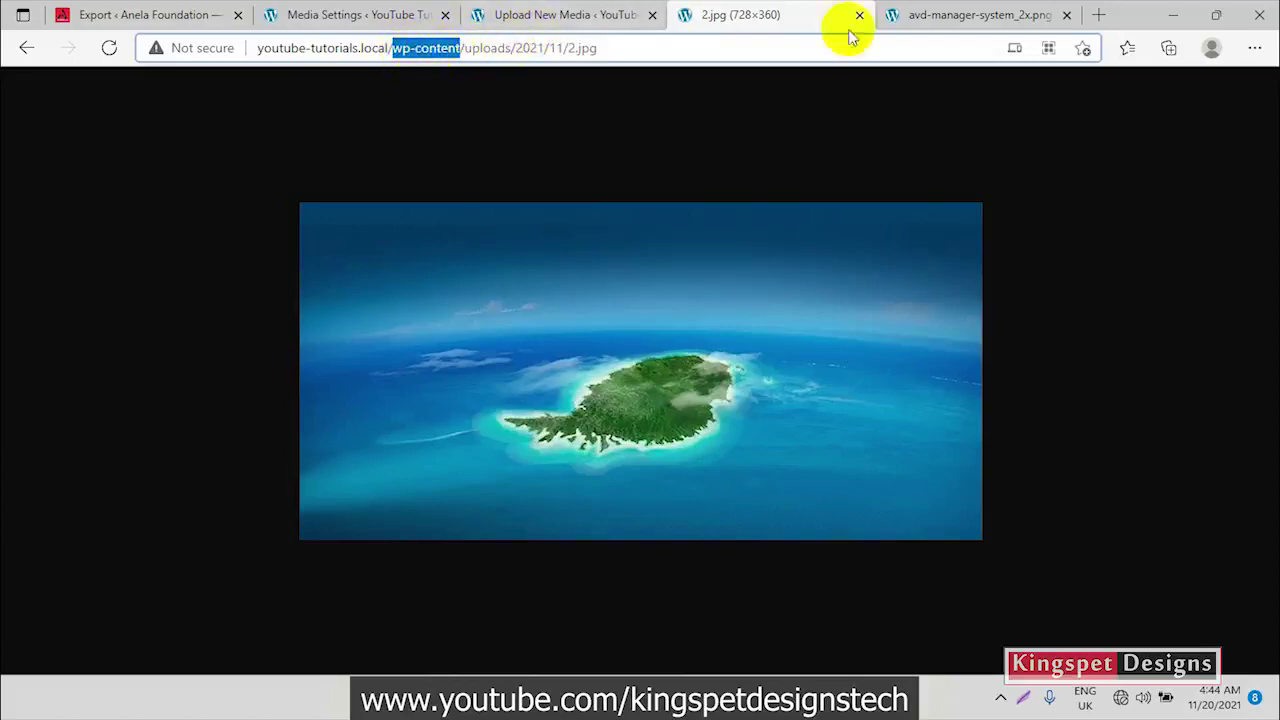
{"action": "left_click", "coordinate": [890, 15]}
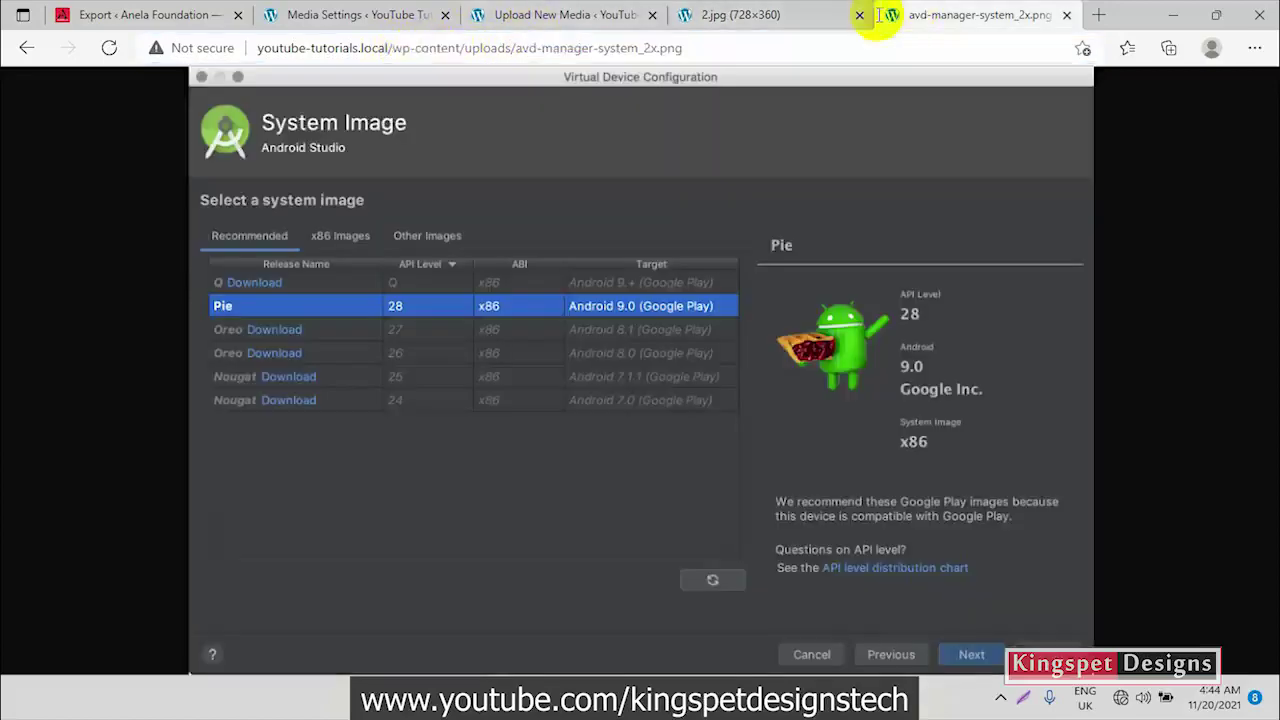
{"action": "double_click", "coordinate": [400, 48]}
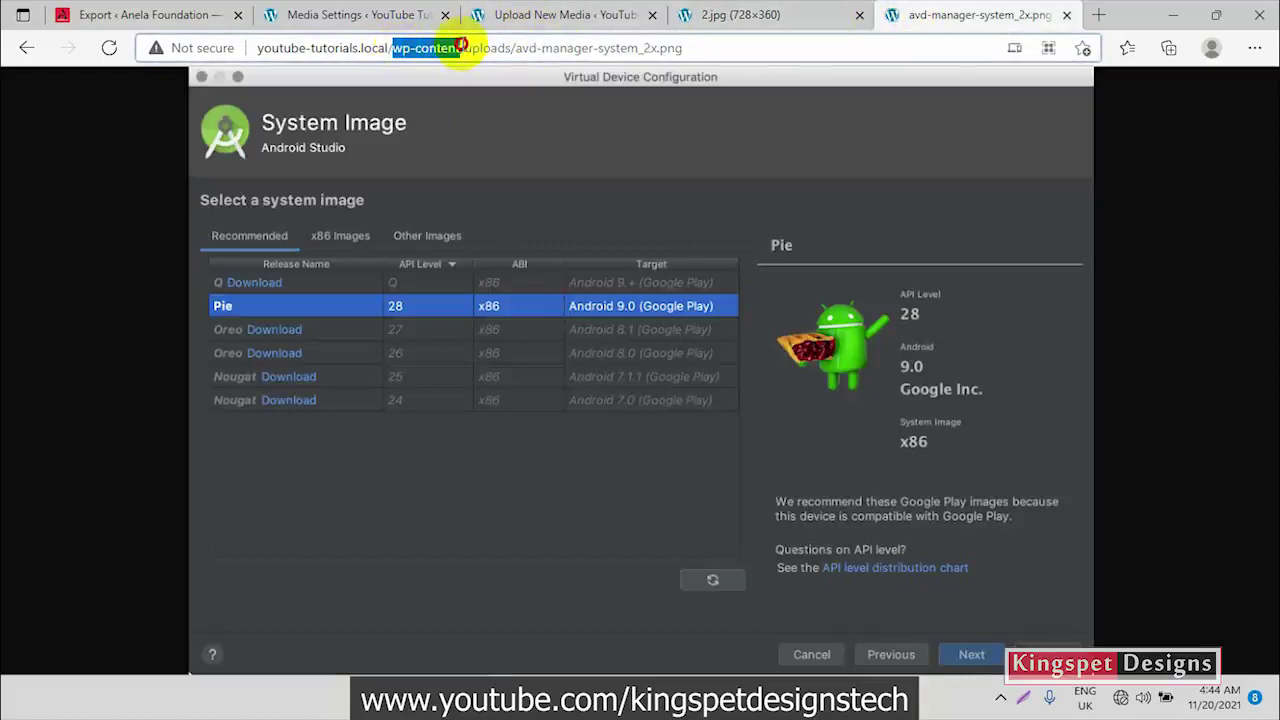
{"action": "left_click", "coordinate": [578, 15]}
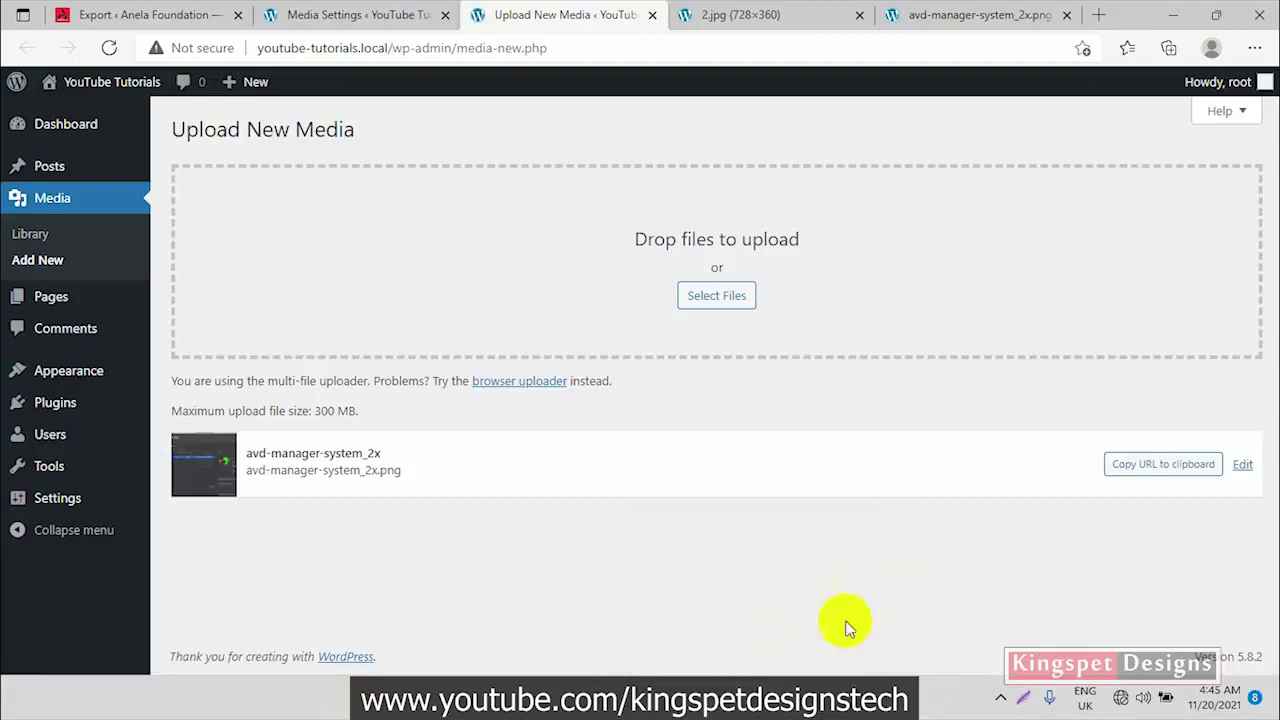
Switch to the wp-content window in File Explorer and go up to the public folder
{"action": "mouse_move", "coordinate": [752, 676]}
{"action": "left_click", "coordinate": [768, 540]}
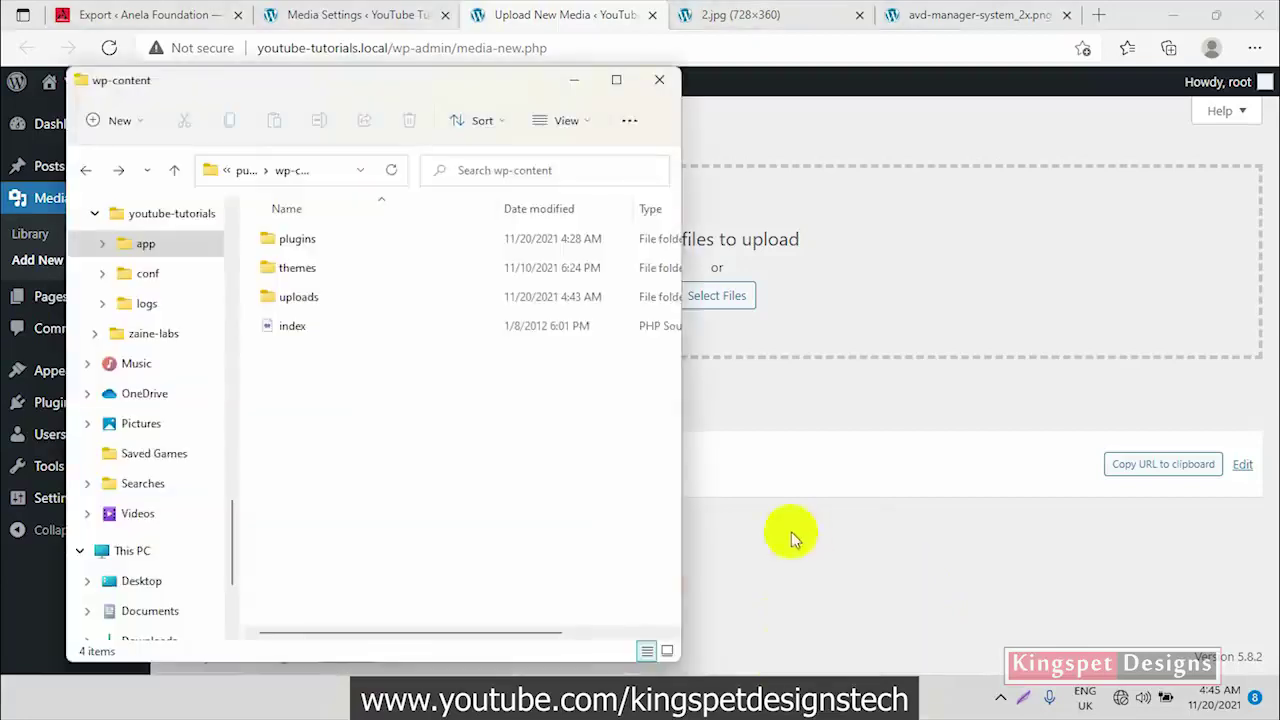
{"action": "left_click", "coordinate": [245, 174]}
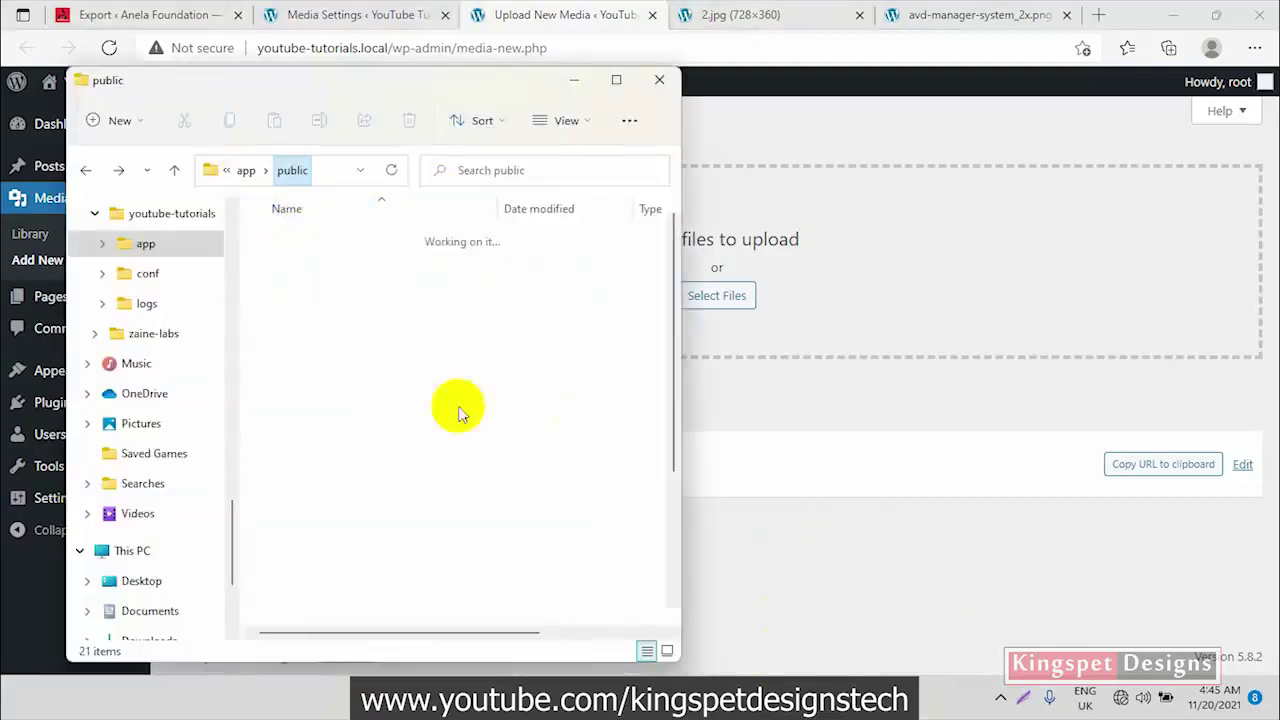
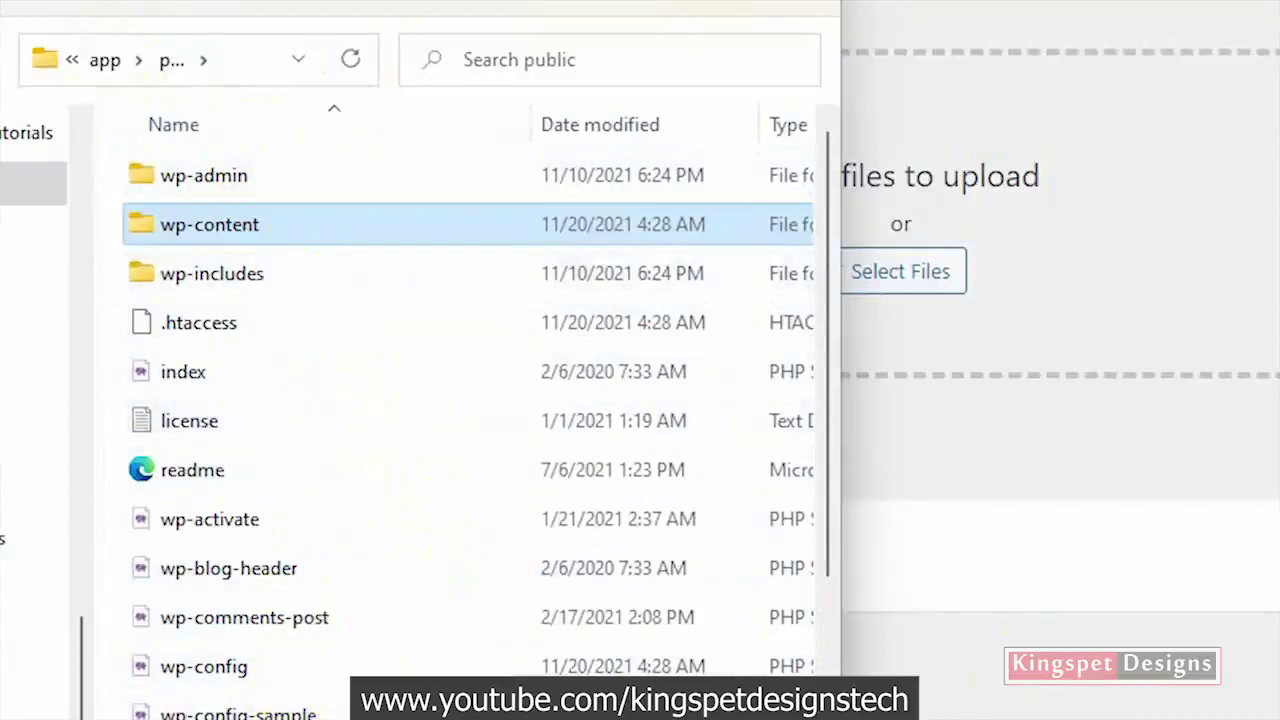
Browse up from public through app and youtube-tutorials to Local Sites, and return to the public folder
{"action": "left_click", "coordinate": [173, 65]}
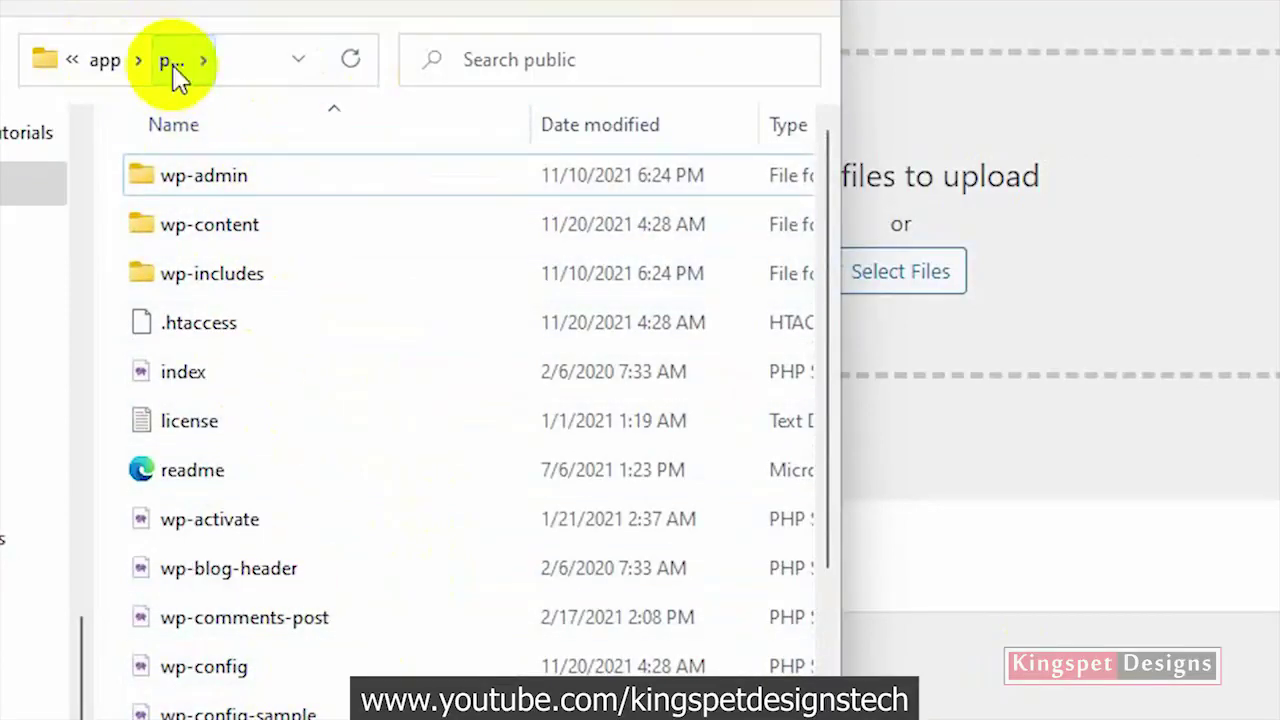
{"action": "left_click", "coordinate": [100, 60]}
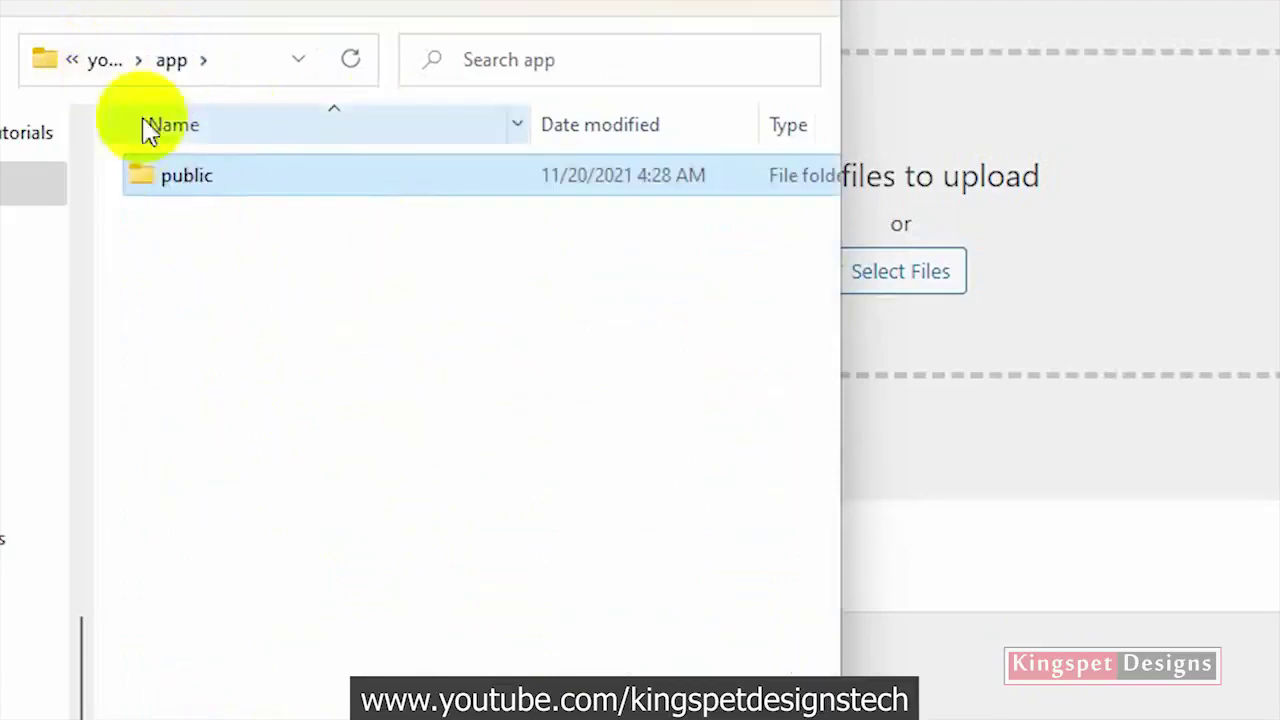
{"action": "left_click", "coordinate": [100, 59]}
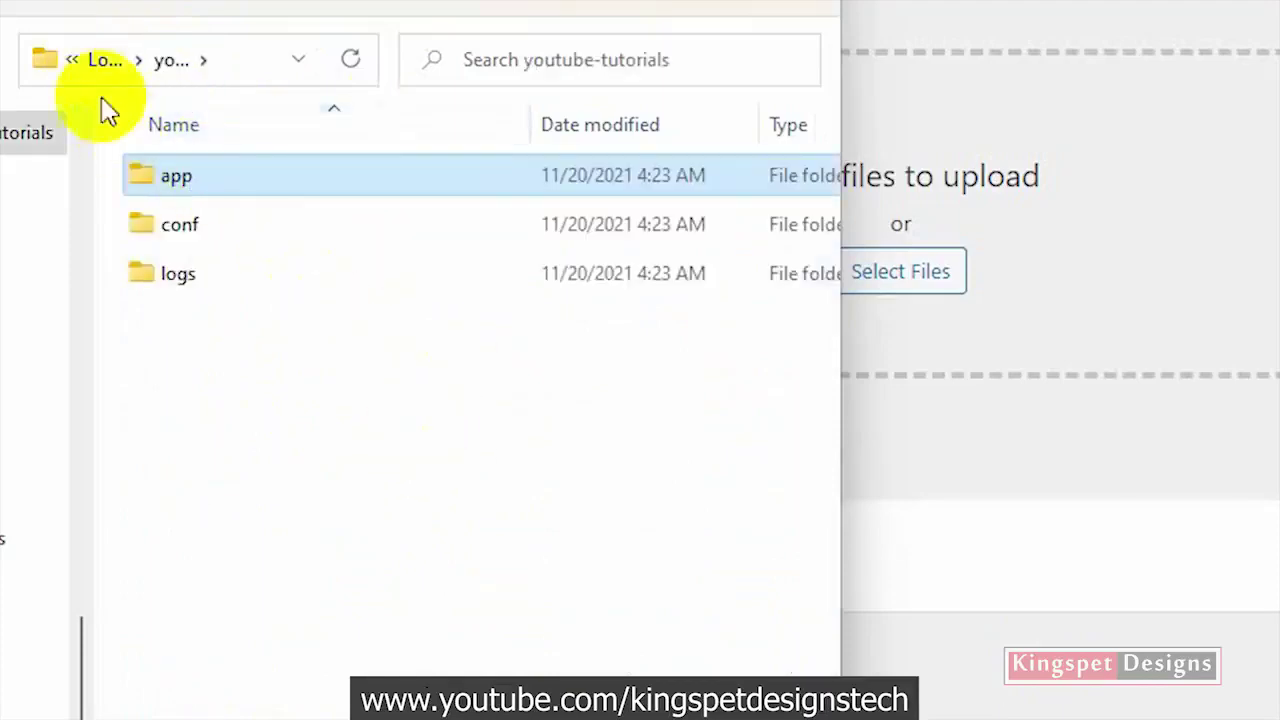
{"action": "left_click", "coordinate": [110, 60]}
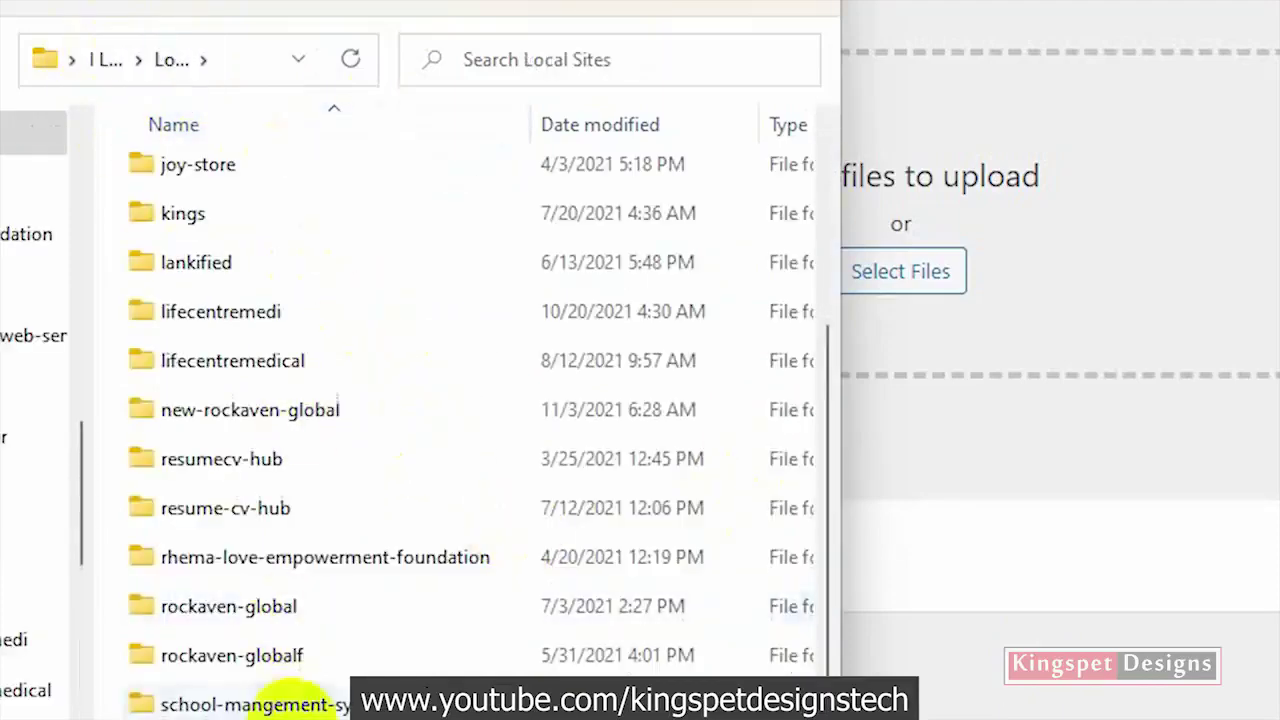
{"action": "key", "text": "alt+Left"}
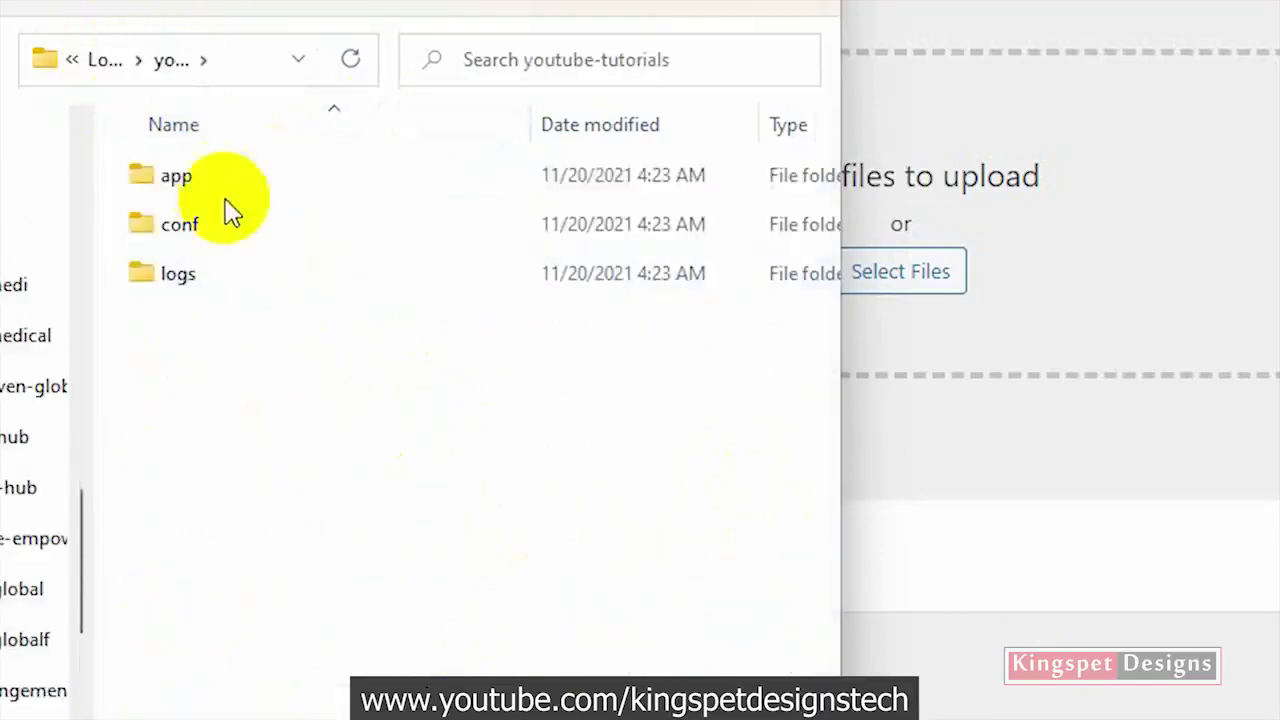
{"action": "left_click", "coordinate": [218, 188]}
{"action": "key", "text": "Return"}
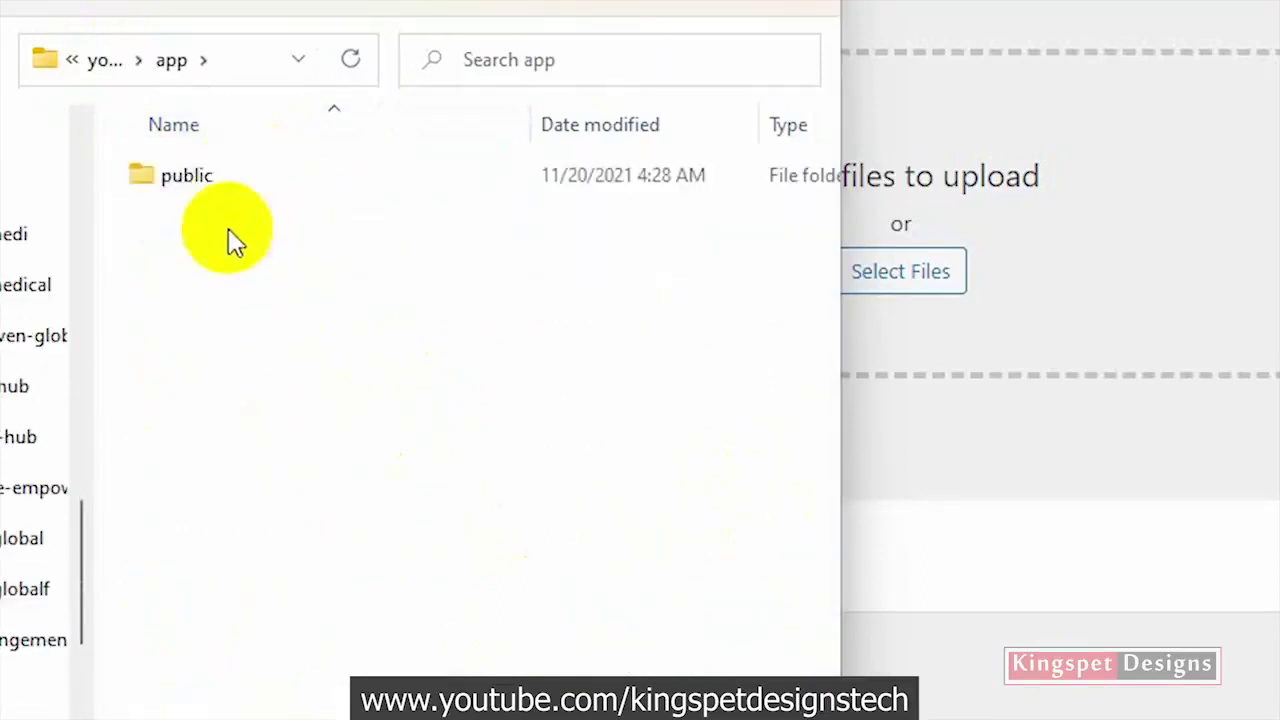
{"action": "left_click", "coordinate": [229, 177]}
{"action": "key", "text": "Return"}
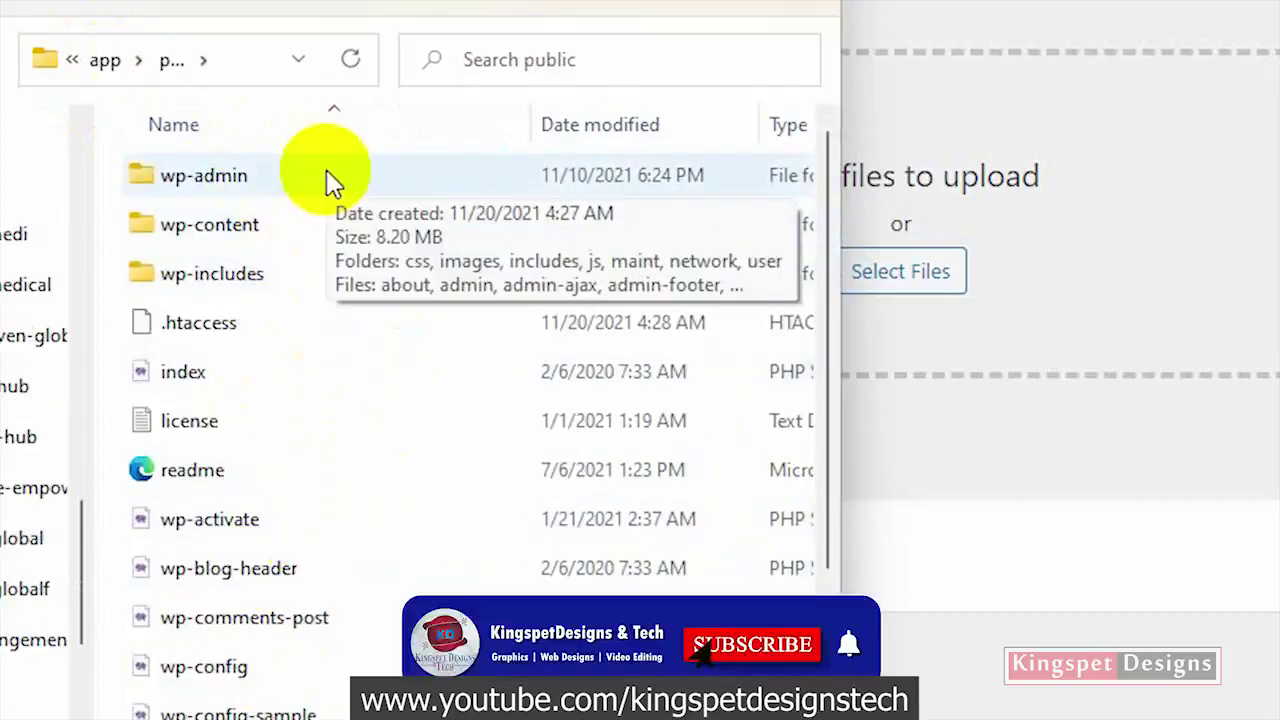
Create a new folder named images in the site's public folder
{"action": "right_click", "coordinate": [408, 370]}
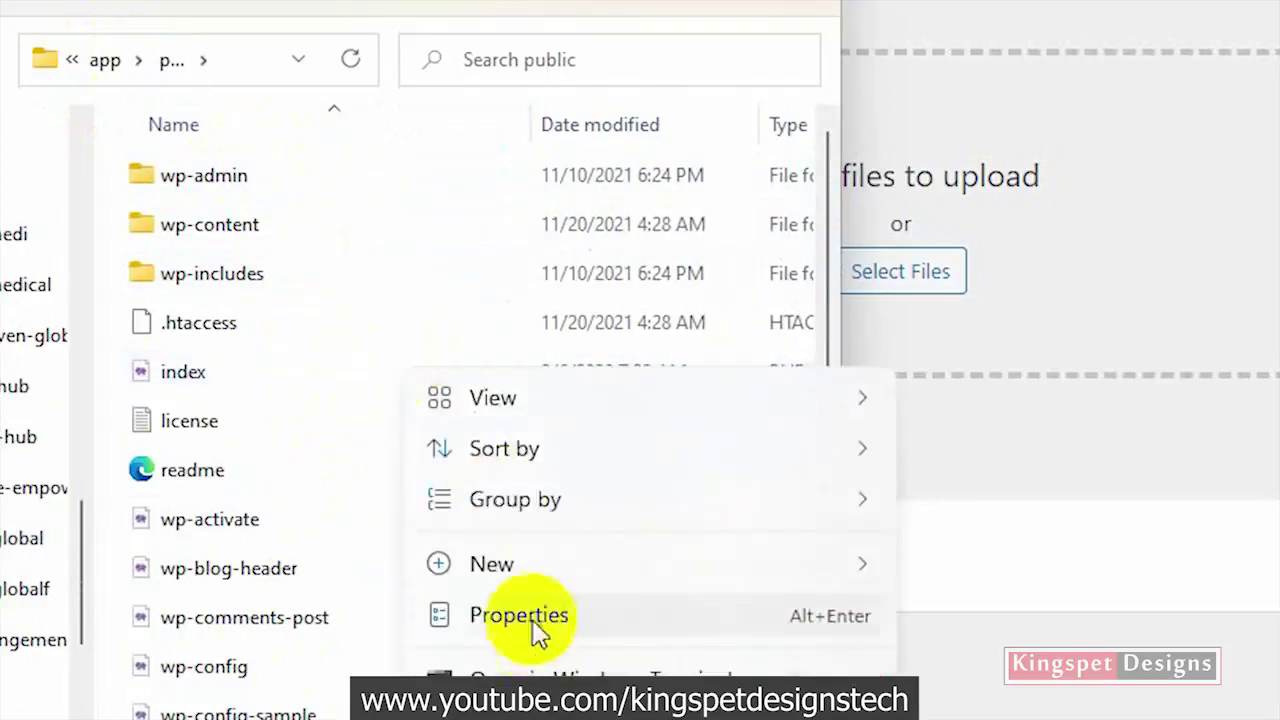
{"action": "left_click", "coordinate": [540, 570]}
{"action": "key", "text": "Escape"}
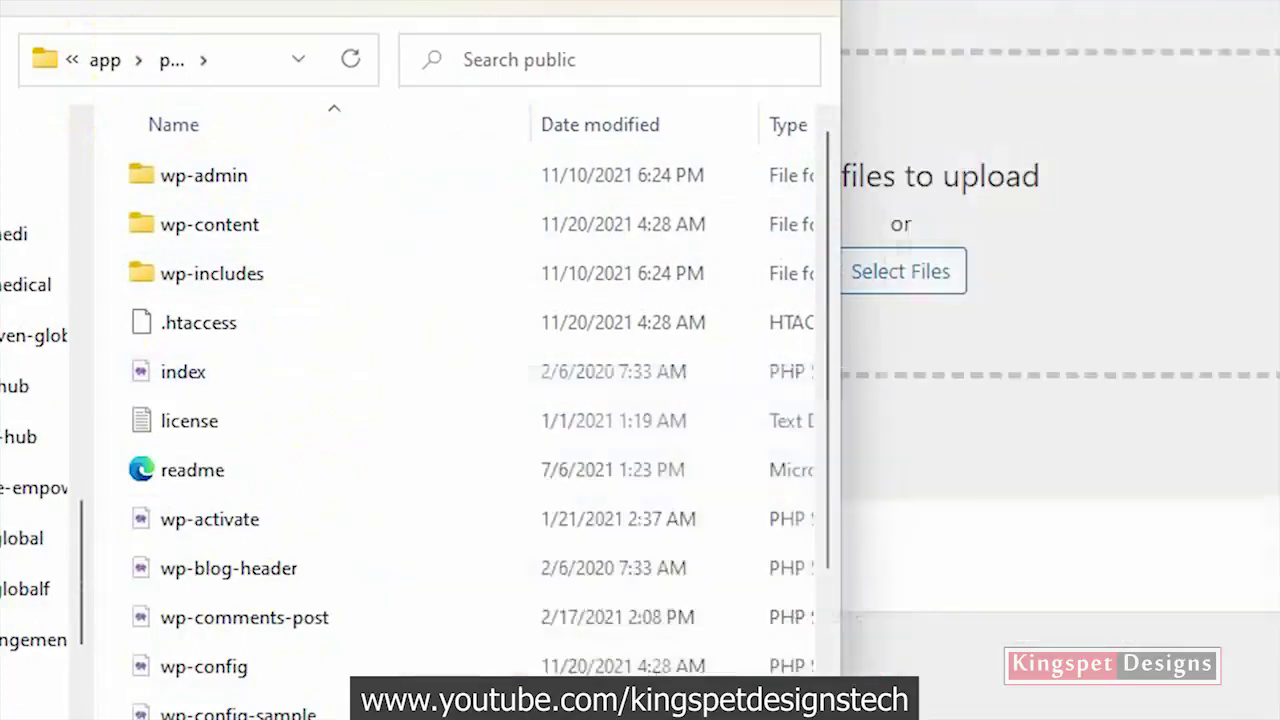
{"action": "scroll", "coordinate": [460, 420], "scroll_direction": "down", "scroll_amount": 3}
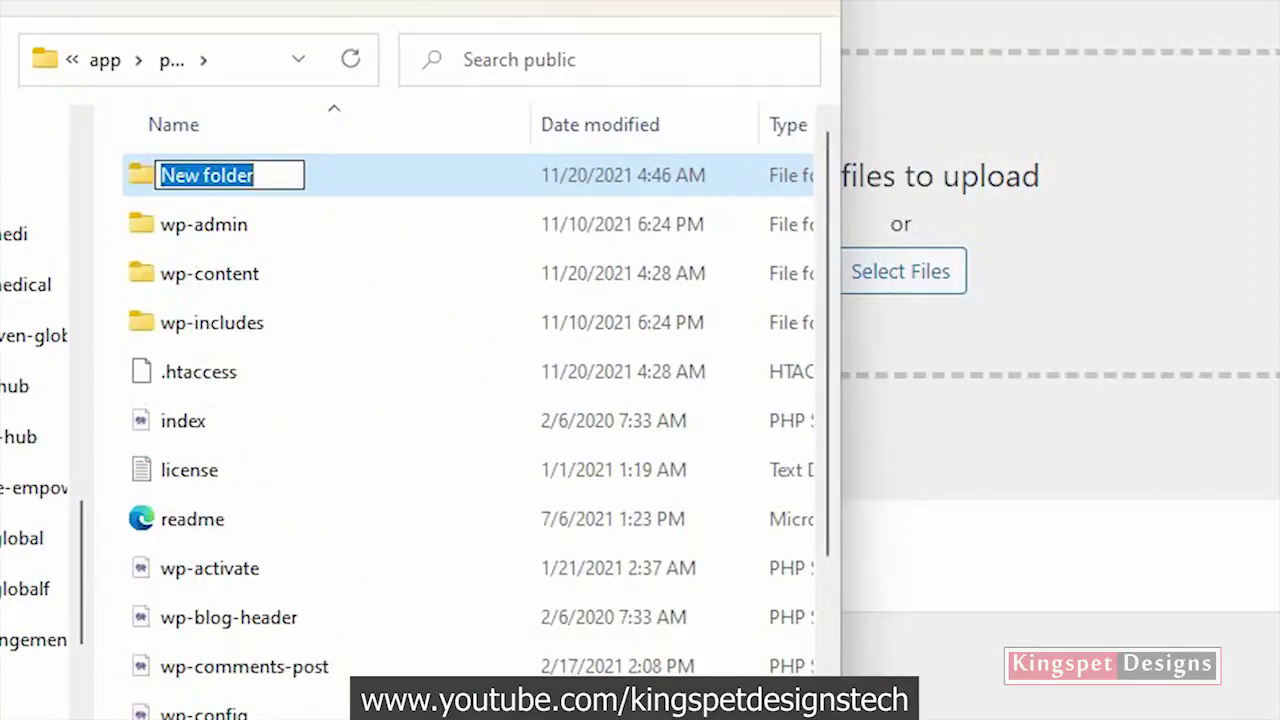
{"action": "type", "text": "ima"}
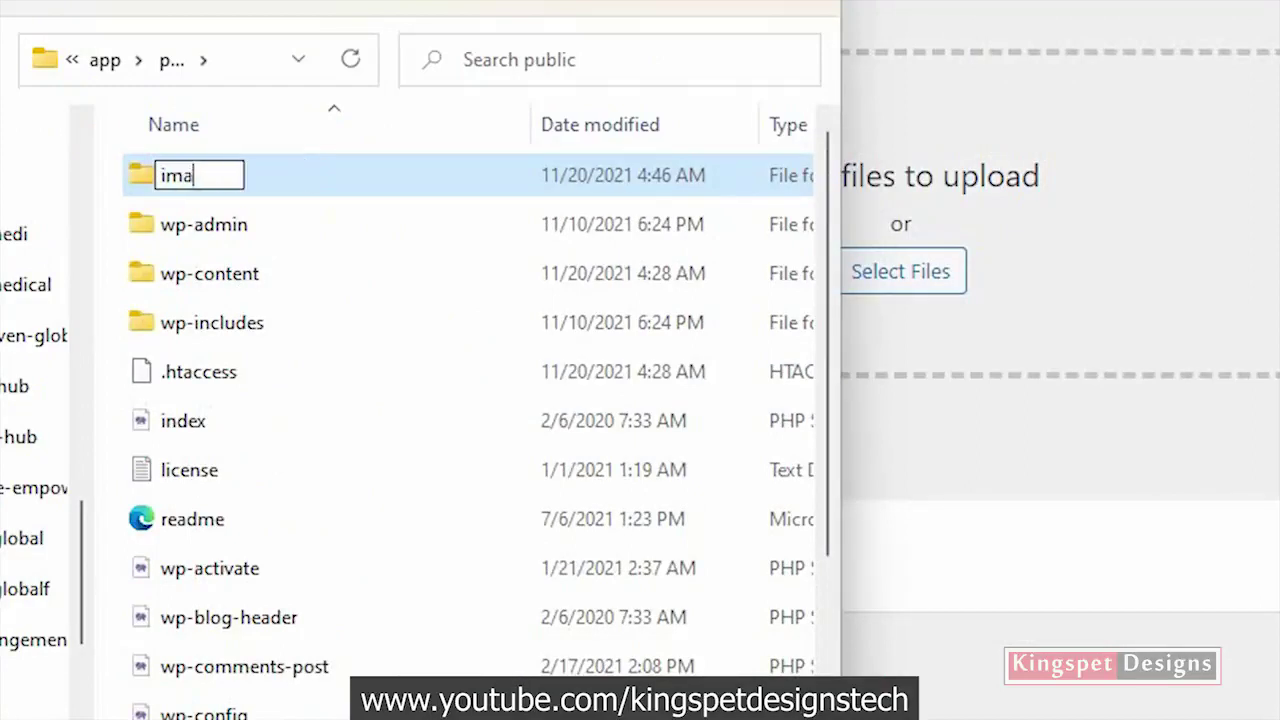
{"action": "type", "text": "ges"}
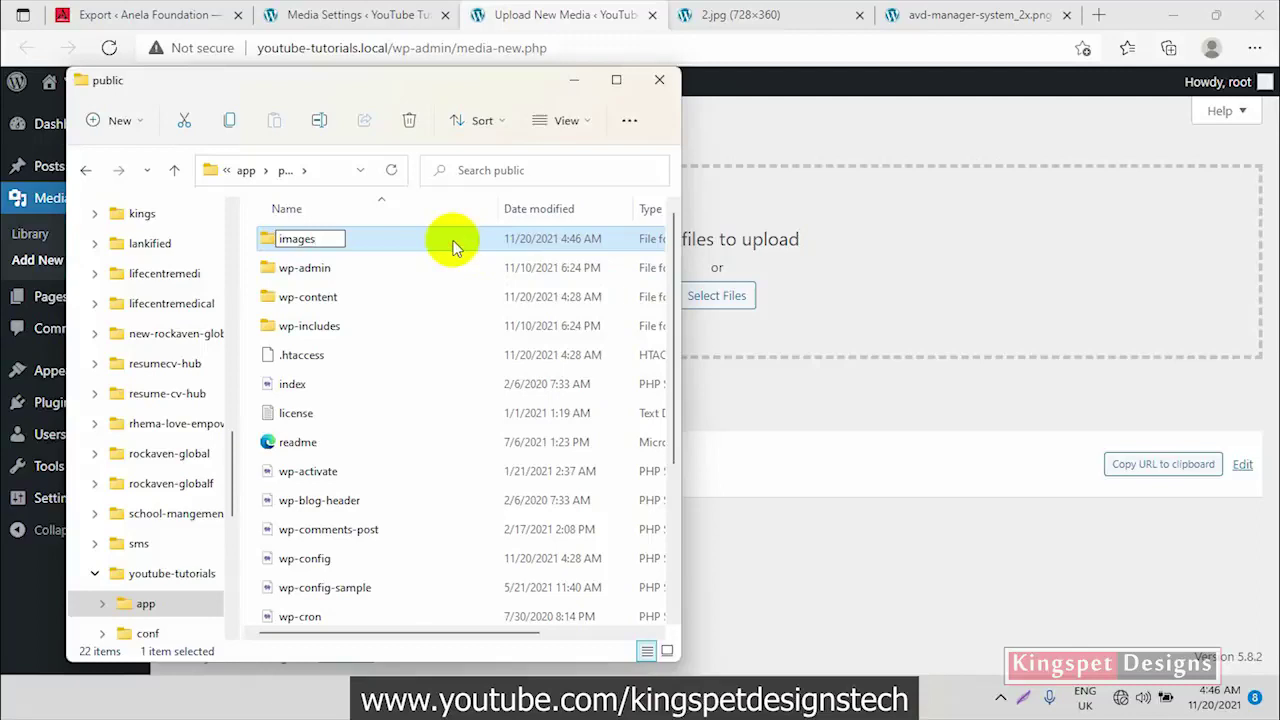
{"action": "key", "text": "Return"}
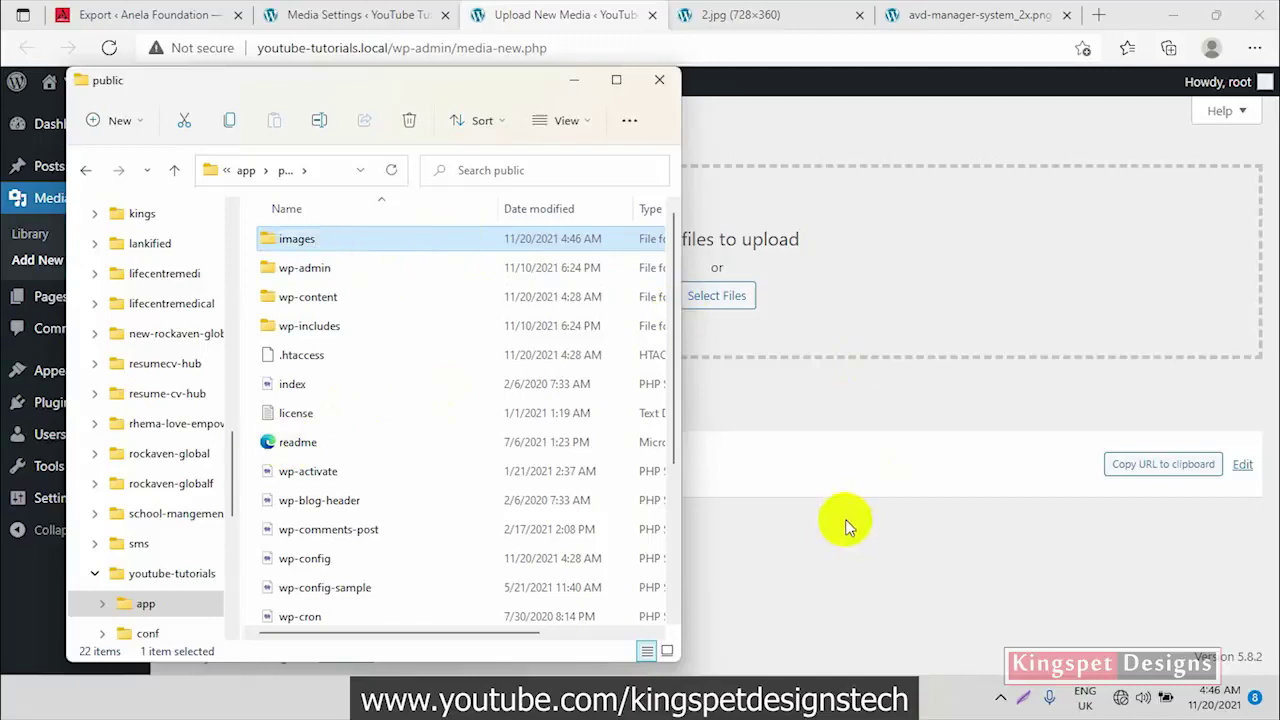
{"action": "left_click", "coordinate": [400, 240]}
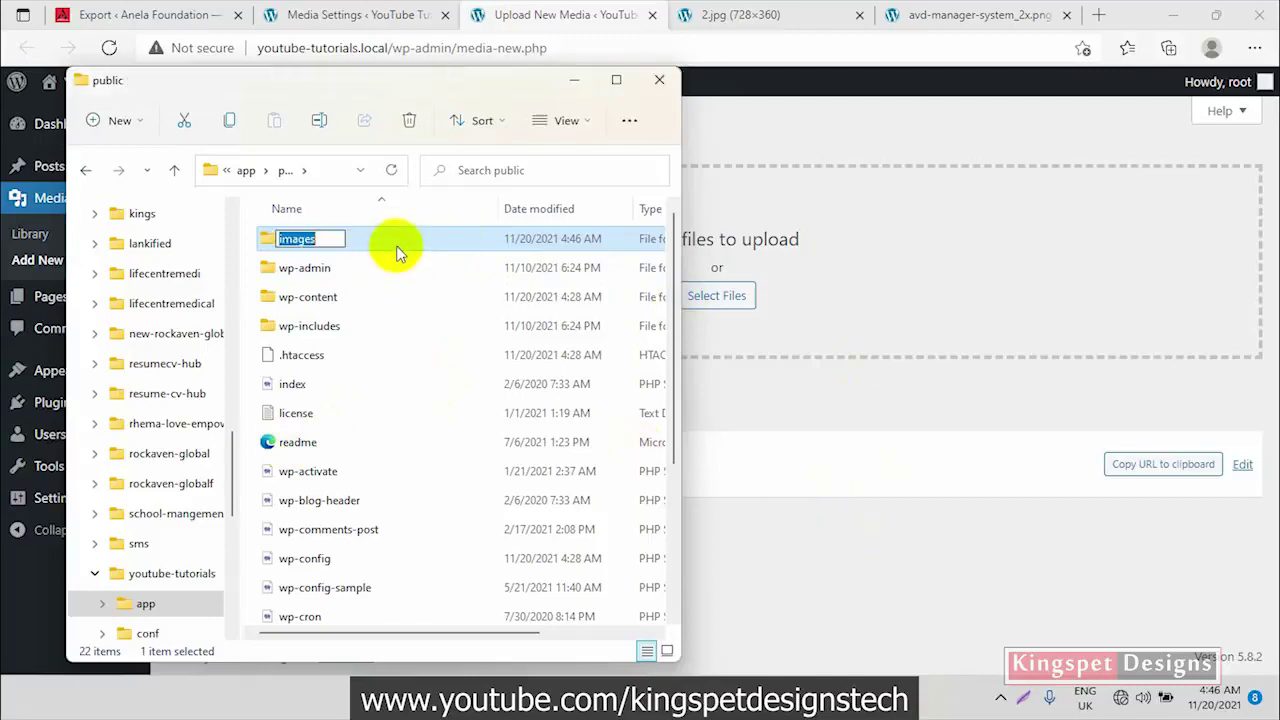
{"action": "key", "text": "Return"}
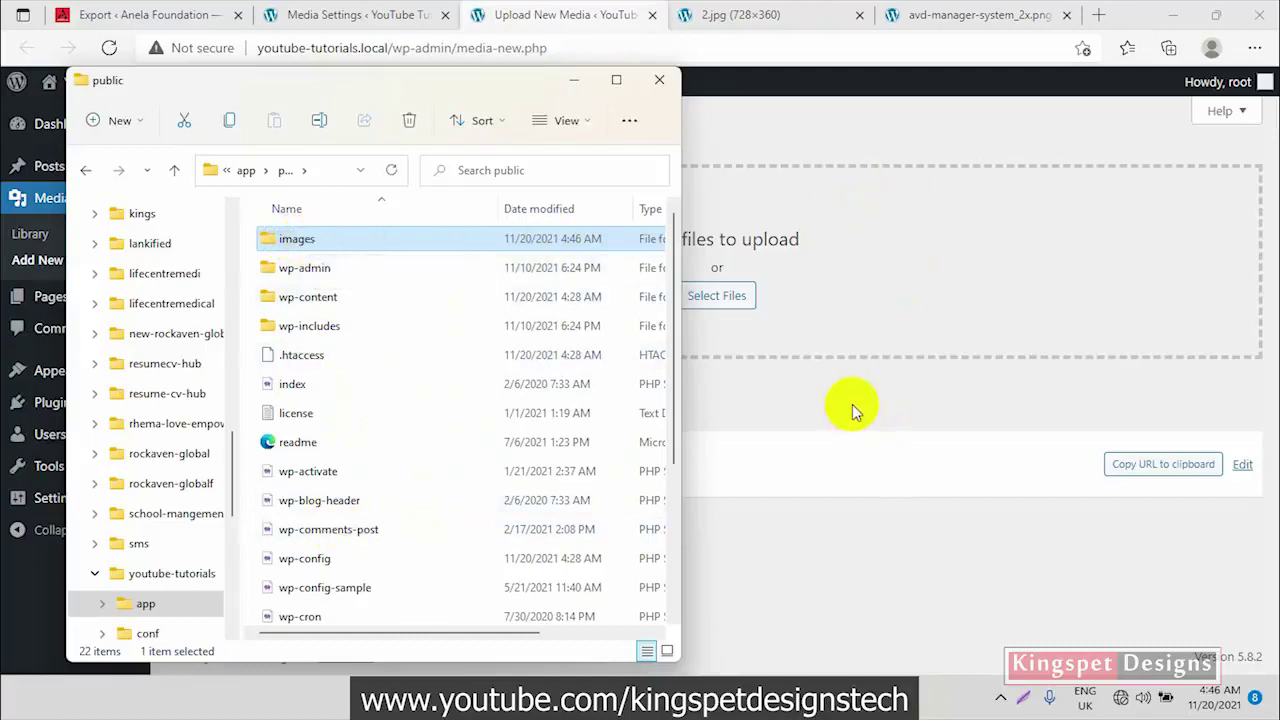
Open the wp-config file from the public folder in Visual Studio Code
{"action": "left_click", "coordinate": [360, 596]}
{"action": "left_click", "coordinate": [362, 570]}
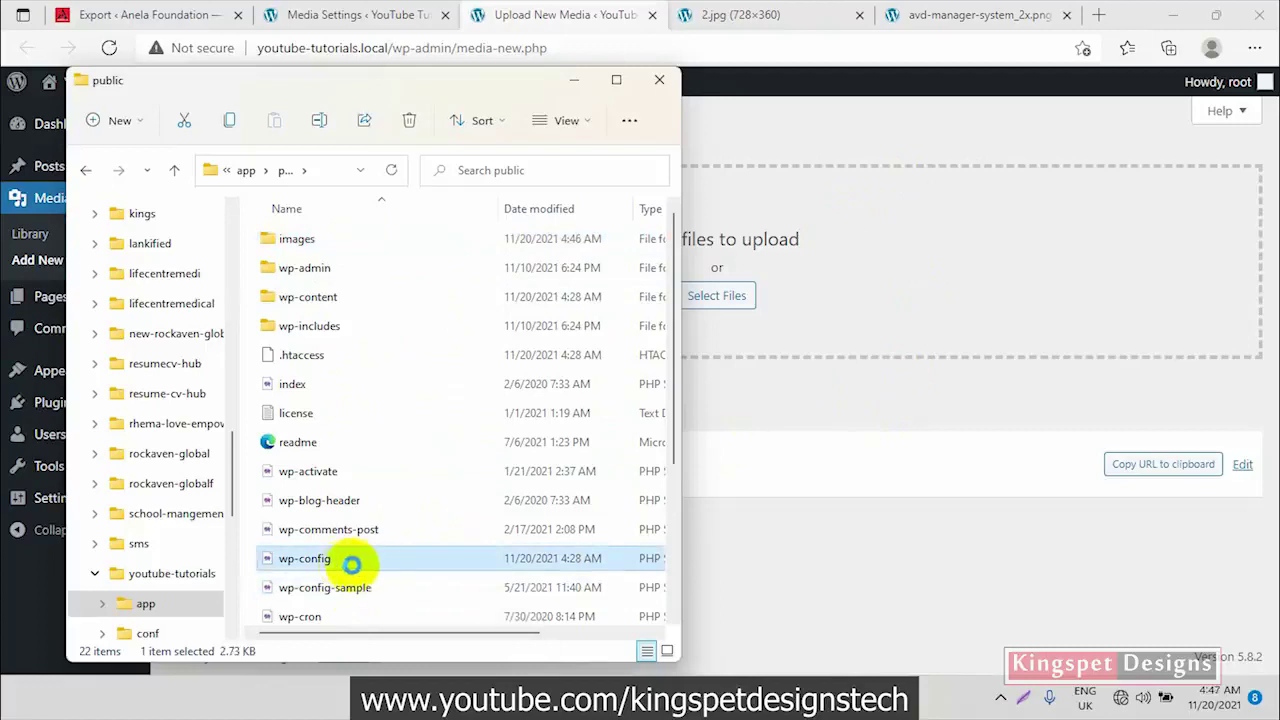
{"action": "right_click", "coordinate": [352, 562]}
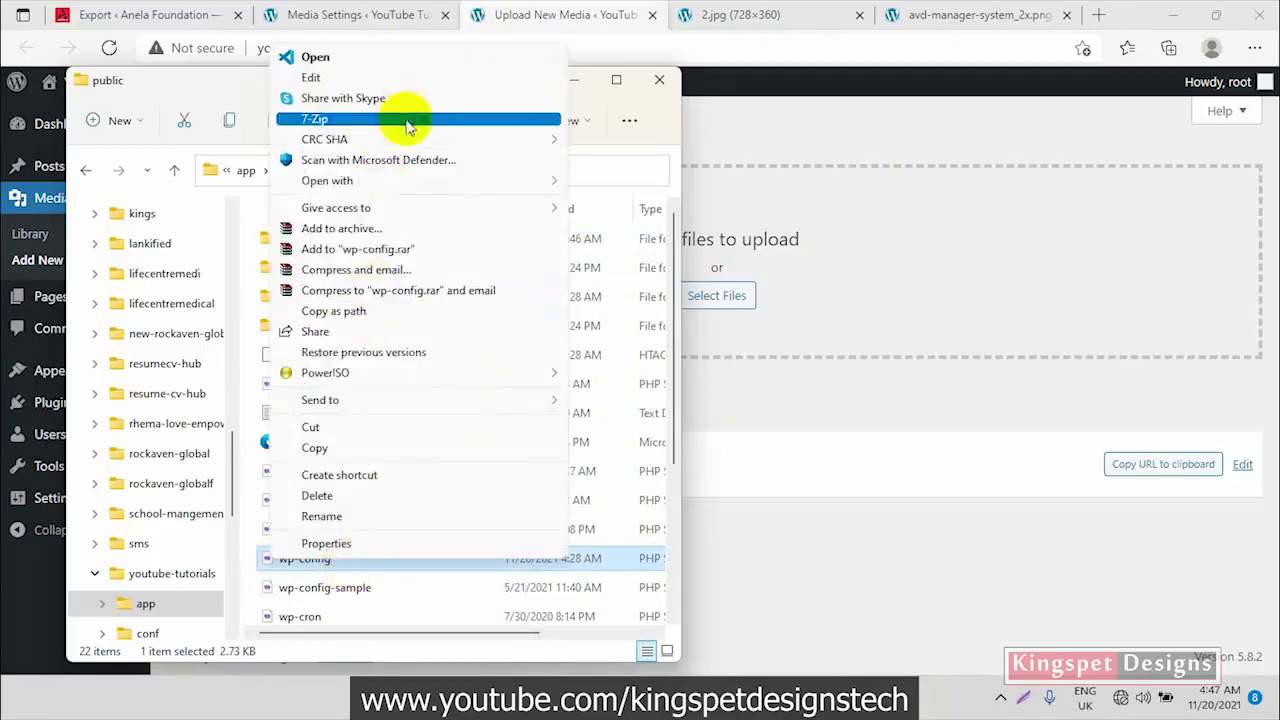
{"action": "left_click", "coordinate": [435, 180]}
{"action": "left_click", "coordinate": [648, 230]}
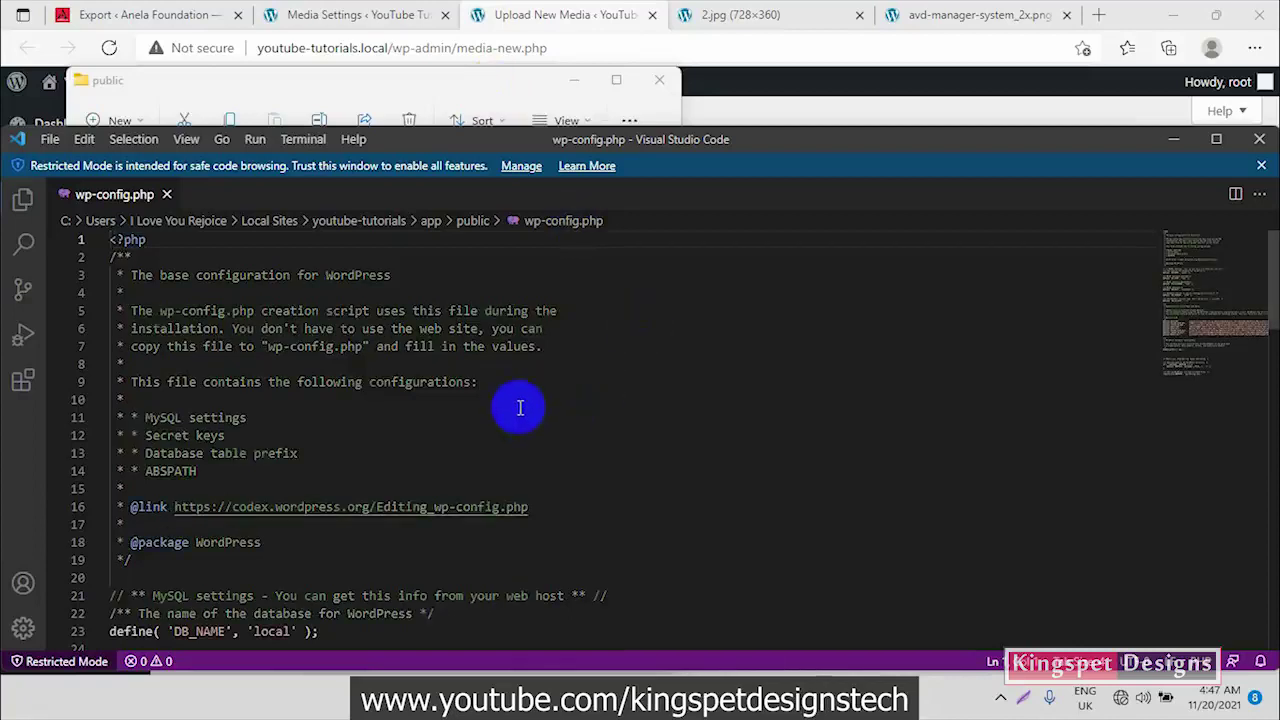
Add two blank lines at the end of wp-config.php, below the wp-settings.php line
{"action": "scroll", "coordinate": [634, 408], "scroll_direction": "down", "scroll_amount": 3}
{"action": "scroll", "coordinate": [634, 408], "scroll_direction": "down", "scroll_amount": 12}
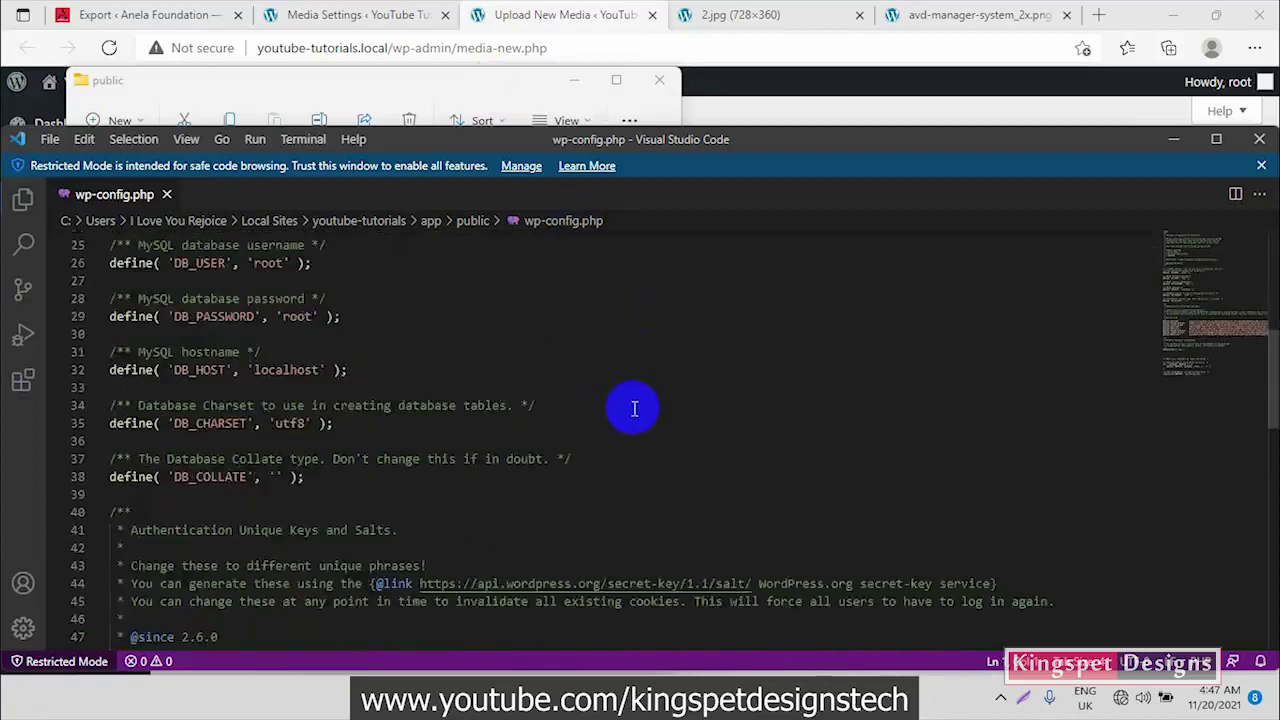
{"action": "scroll", "coordinate": [634, 408], "scroll_direction": "down", "scroll_amount": 7}
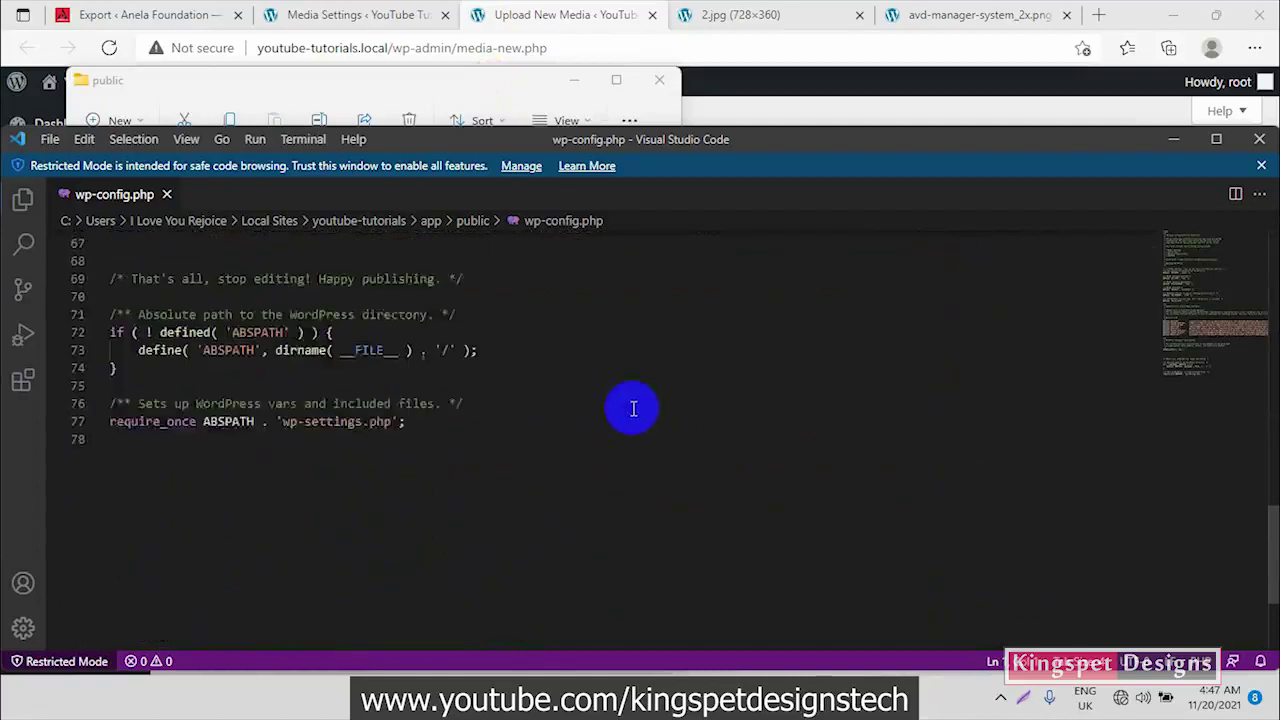
{"action": "scroll", "coordinate": [578, 428], "scroll_direction": "up", "scroll_amount": 3}
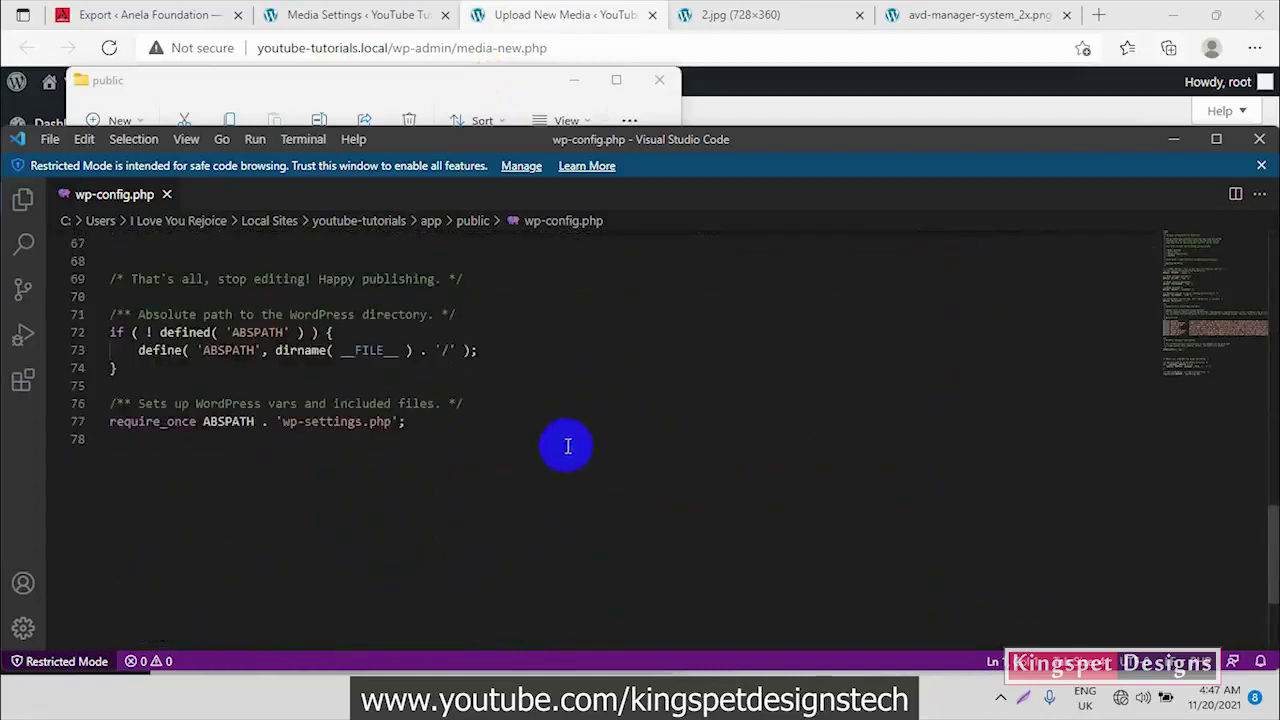
{"action": "left_click", "coordinate": [538, 467]}
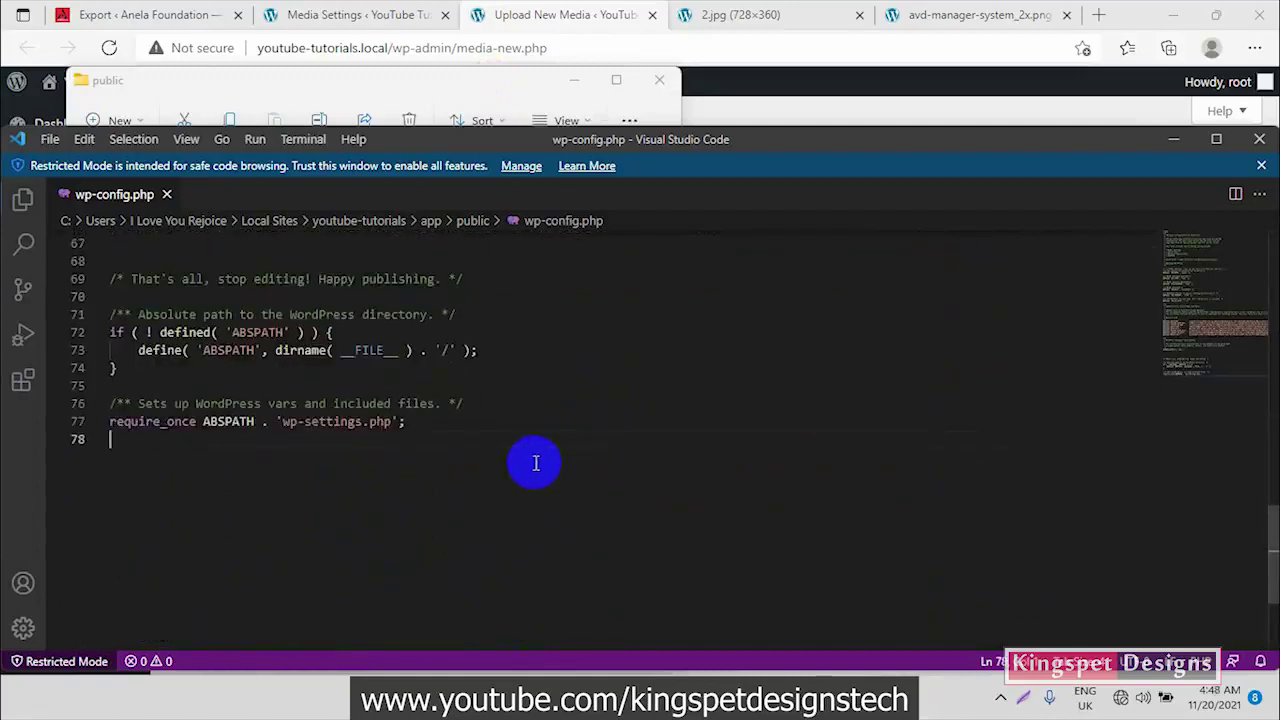
{"action": "key", "text": "Return"}
{"action": "key", "text": "Return"}
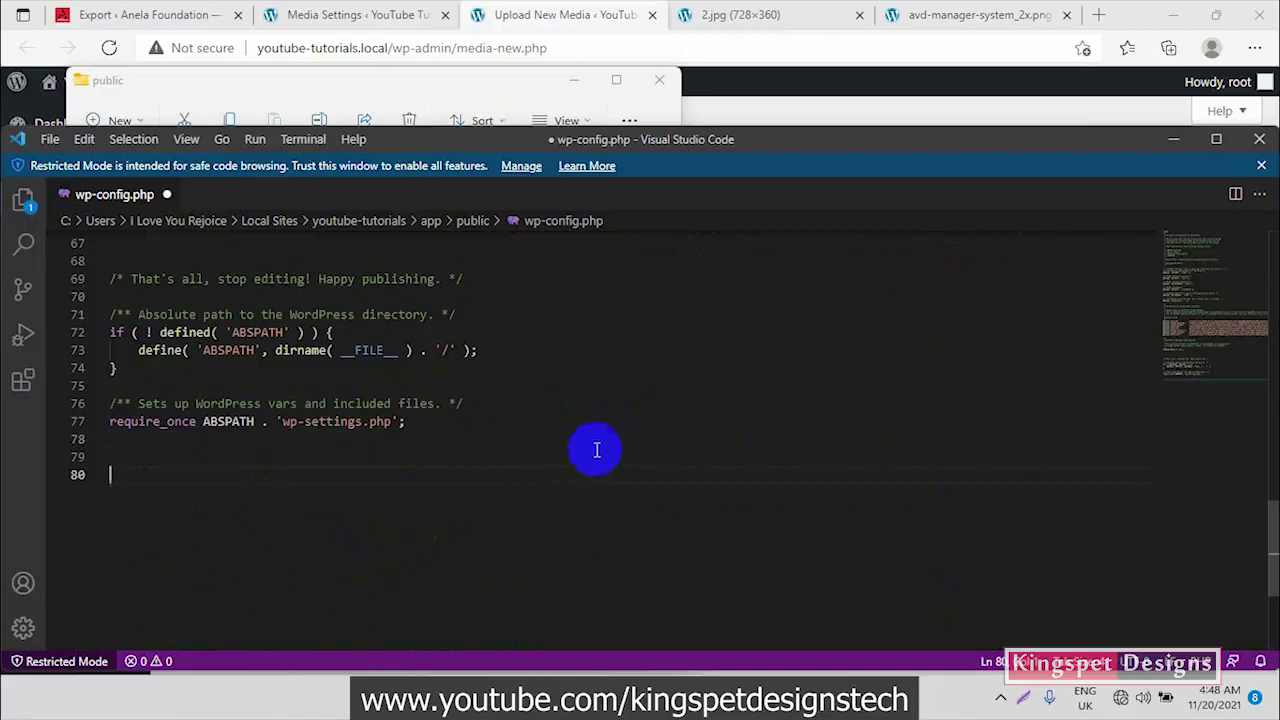
Copy define( 'UPLOADS', ''.'images' ); from the untitled Notepad document and paste it into line 79 of wp-config.php
{"action": "left_click", "coordinate": [764, 700]}
{"action": "left_click_drag", "start_coordinate": [800, 308], "coordinate": [531, 300]}
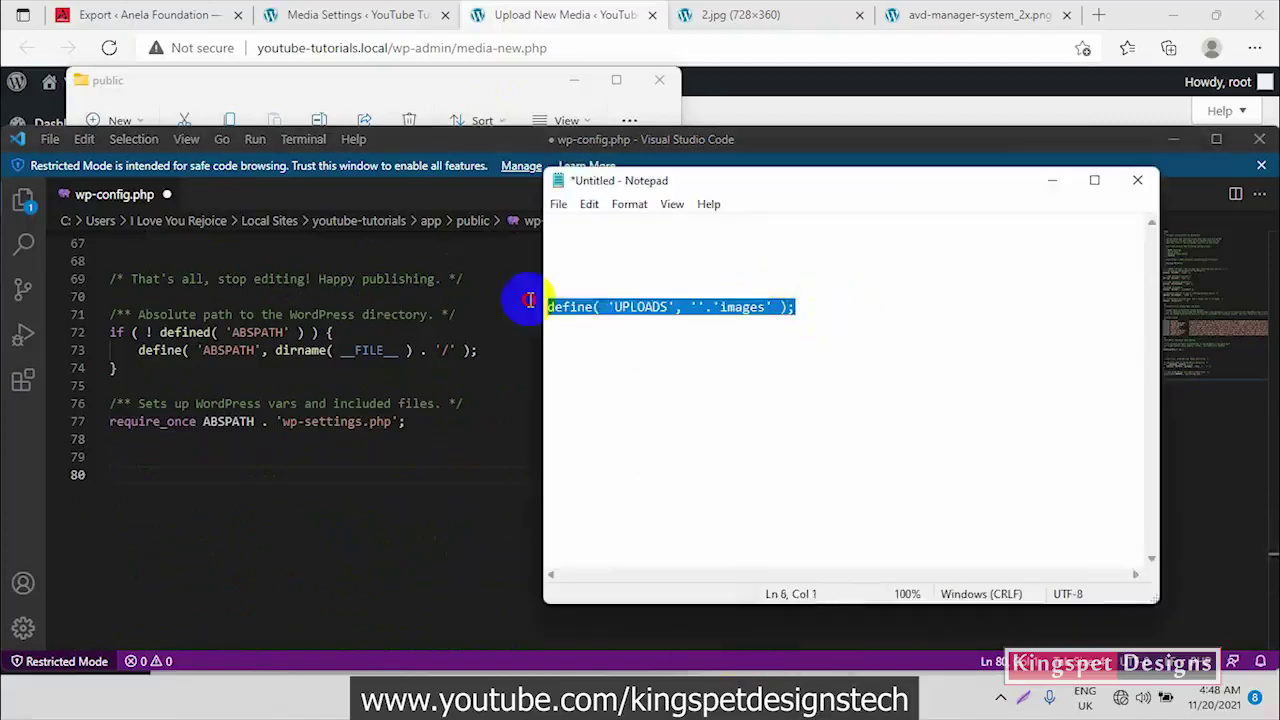
{"action": "right_click", "coordinate": [597, 310]}
{"action": "left_click", "coordinate": [646, 366]}
{"action": "left_click", "coordinate": [677, 351]}
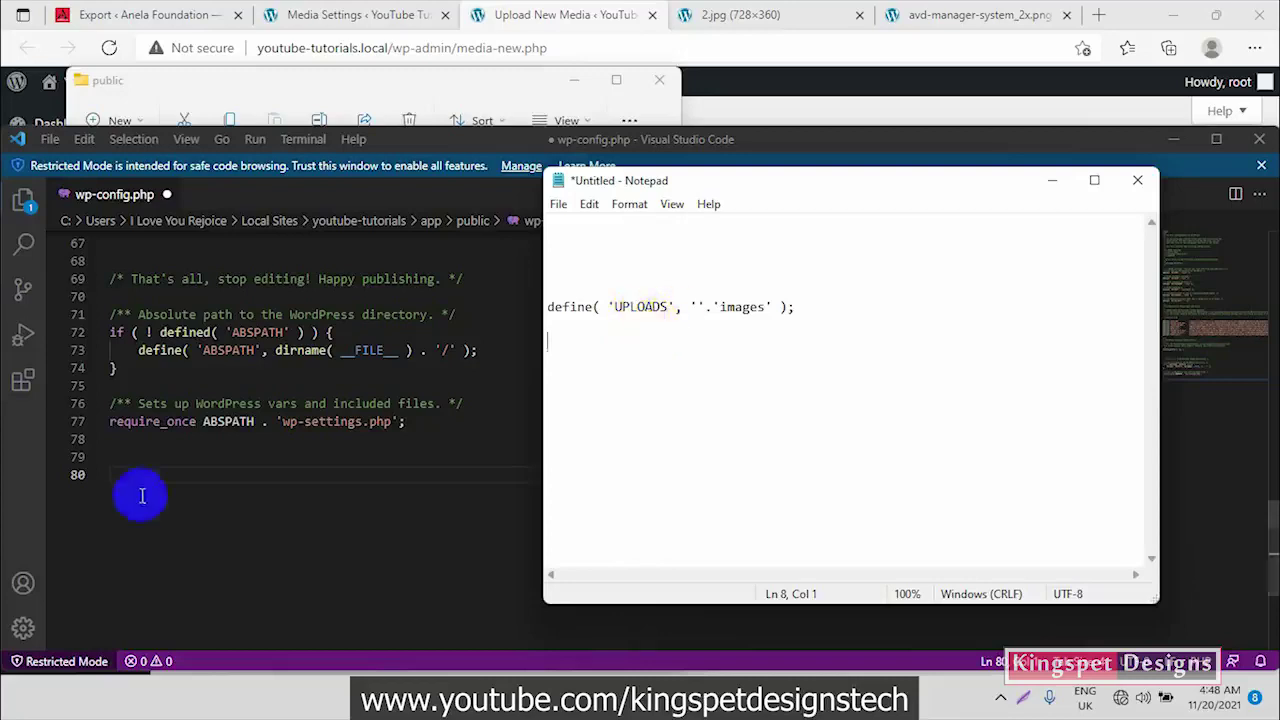
{"action": "left_click", "coordinate": [207, 467]}
{"action": "left_click", "coordinate": [206, 458]}
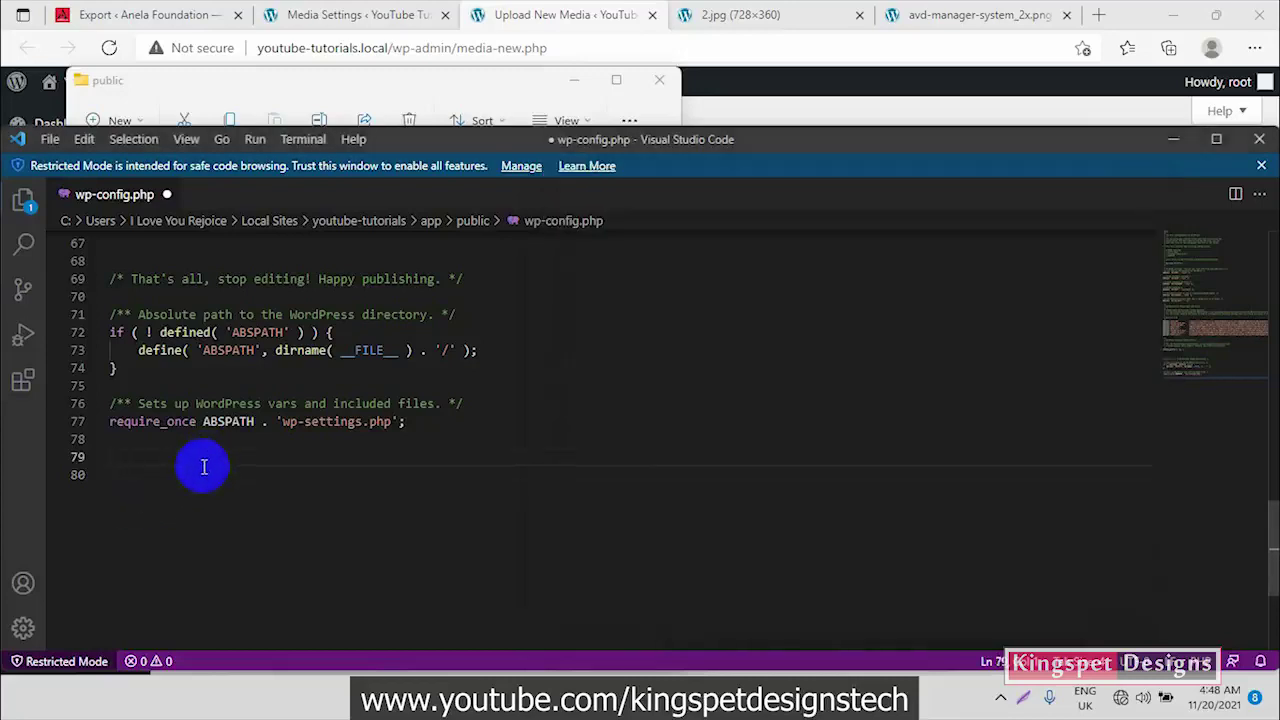
{"action": "key", "text": "ctrl+v"}
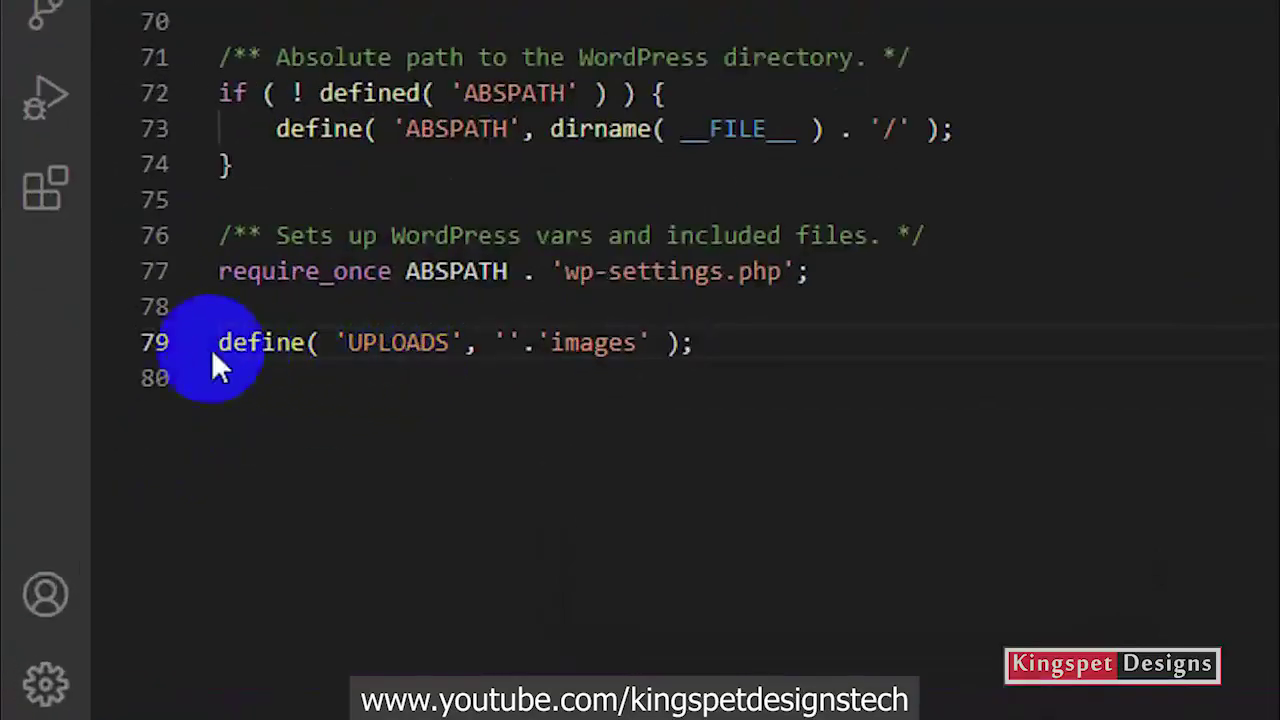
Check the added UPLOADS line, save wp-config.php and return to the Upload New Media page in the browser
{"action": "left_click_drag", "start_coordinate": [697, 342], "coordinate": [220, 342]}
{"action": "left_click", "coordinate": [266, 401]}
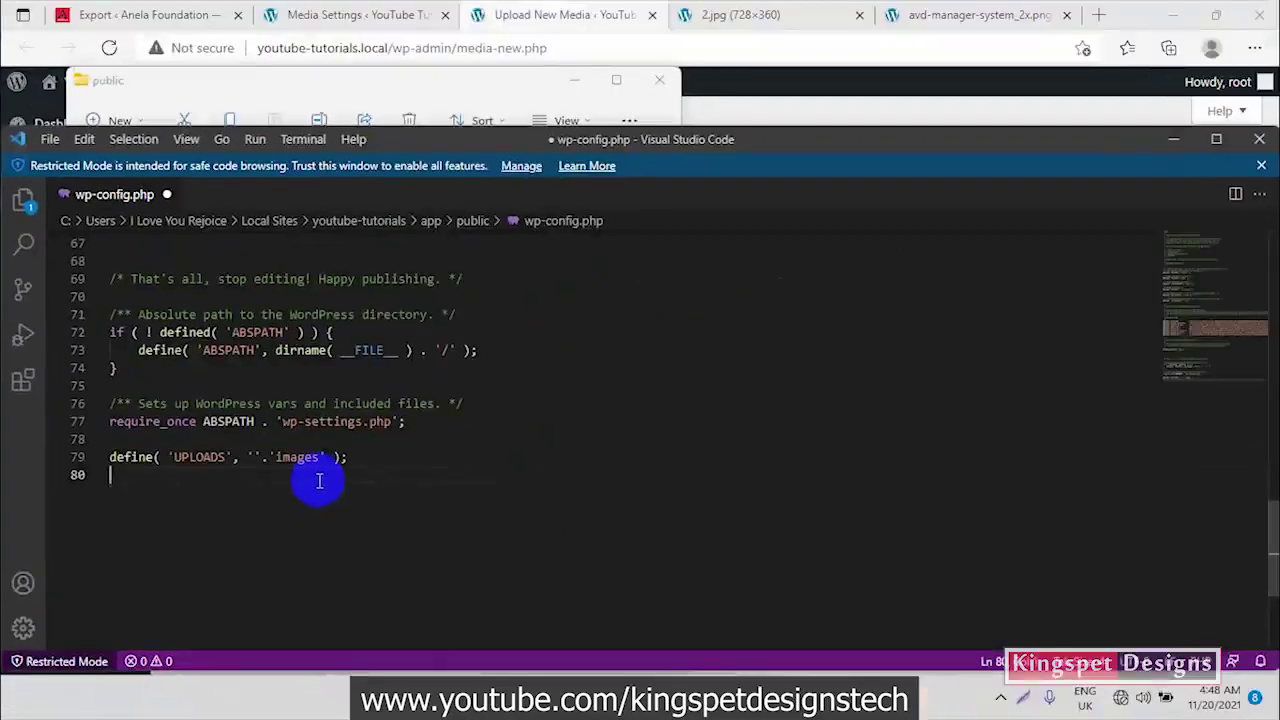
{"action": "key", "text": "ctrl+s"}
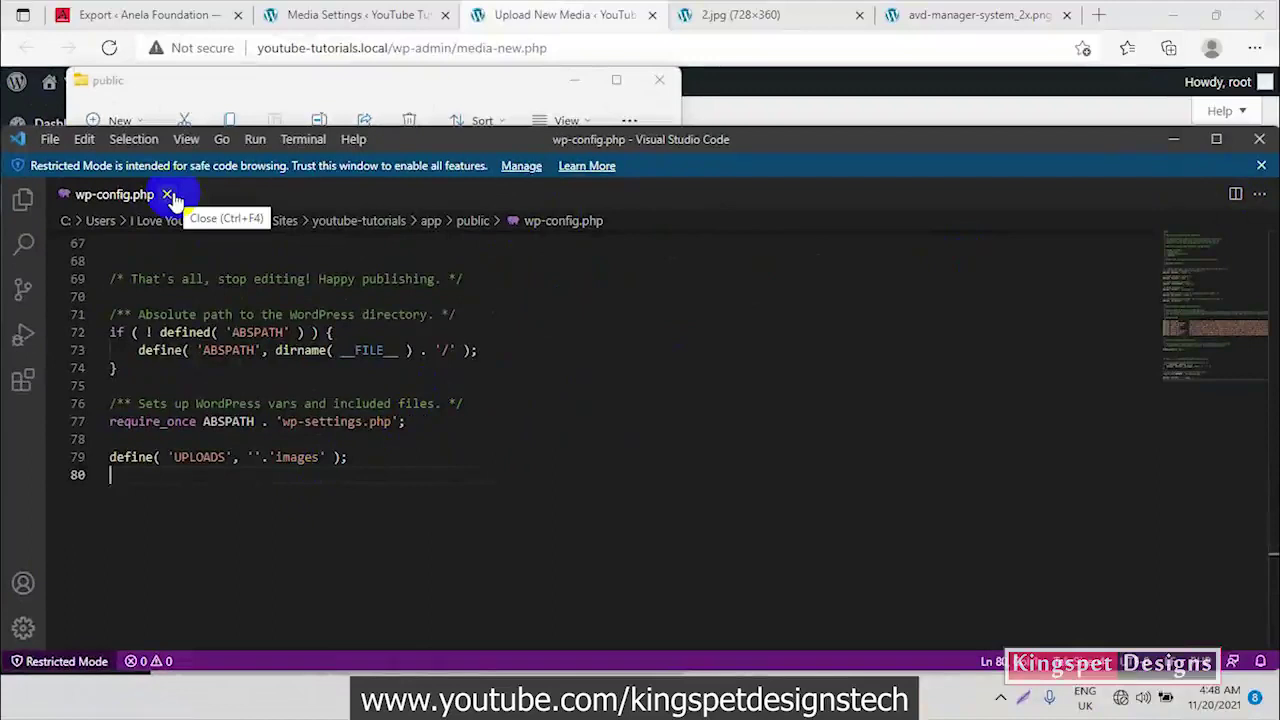
{"action": "key", "text": "alt"}
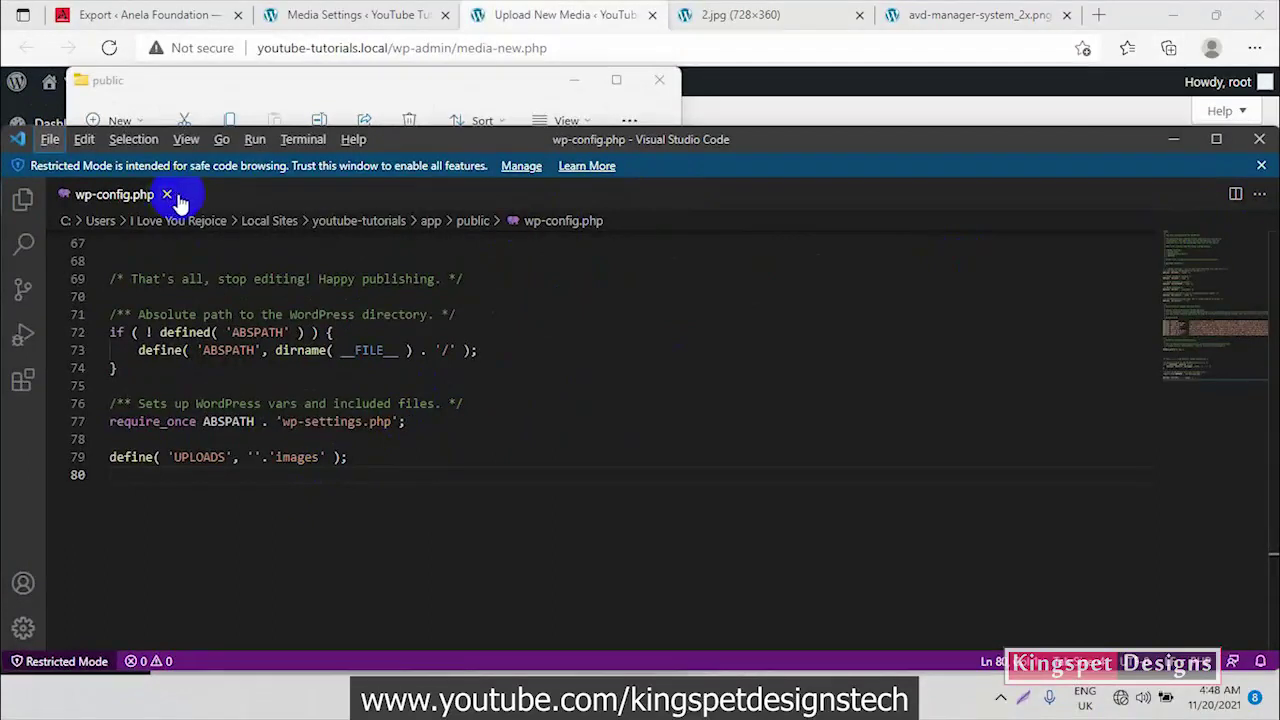
{"action": "key", "text": "Left"}
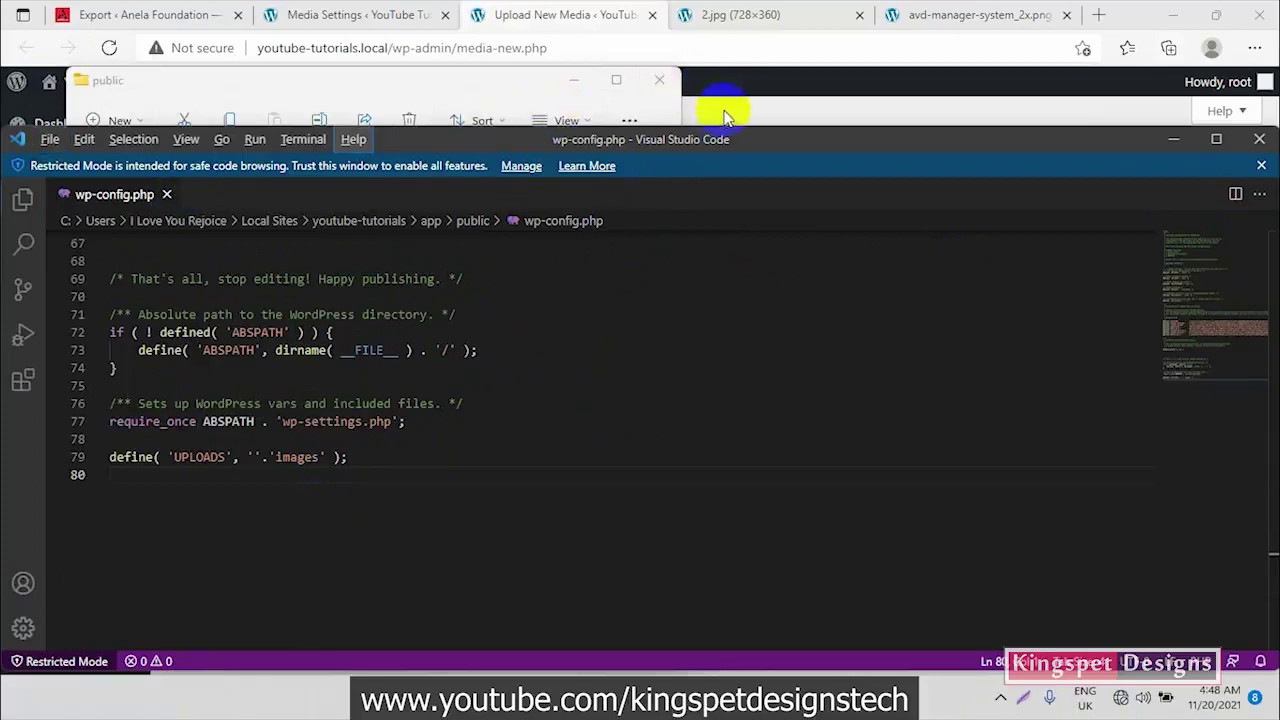
{"action": "left_click", "coordinate": [553, 20]}
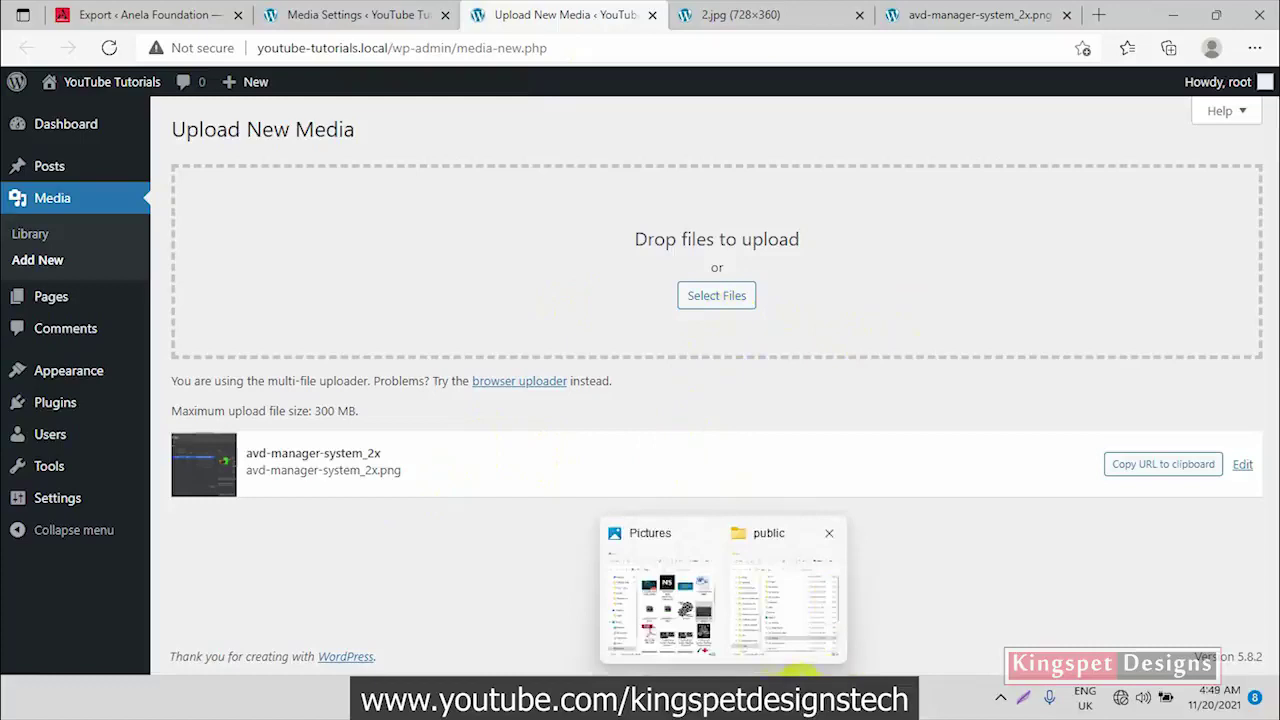
Compare the folder name in the UPLOADS line of wp-config.php with the images folder in public
{"action": "mouse_move", "coordinate": [640, 700]}
{"action": "mouse_move", "coordinate": [723, 700]}
{"action": "left_click", "coordinate": [800, 700]}
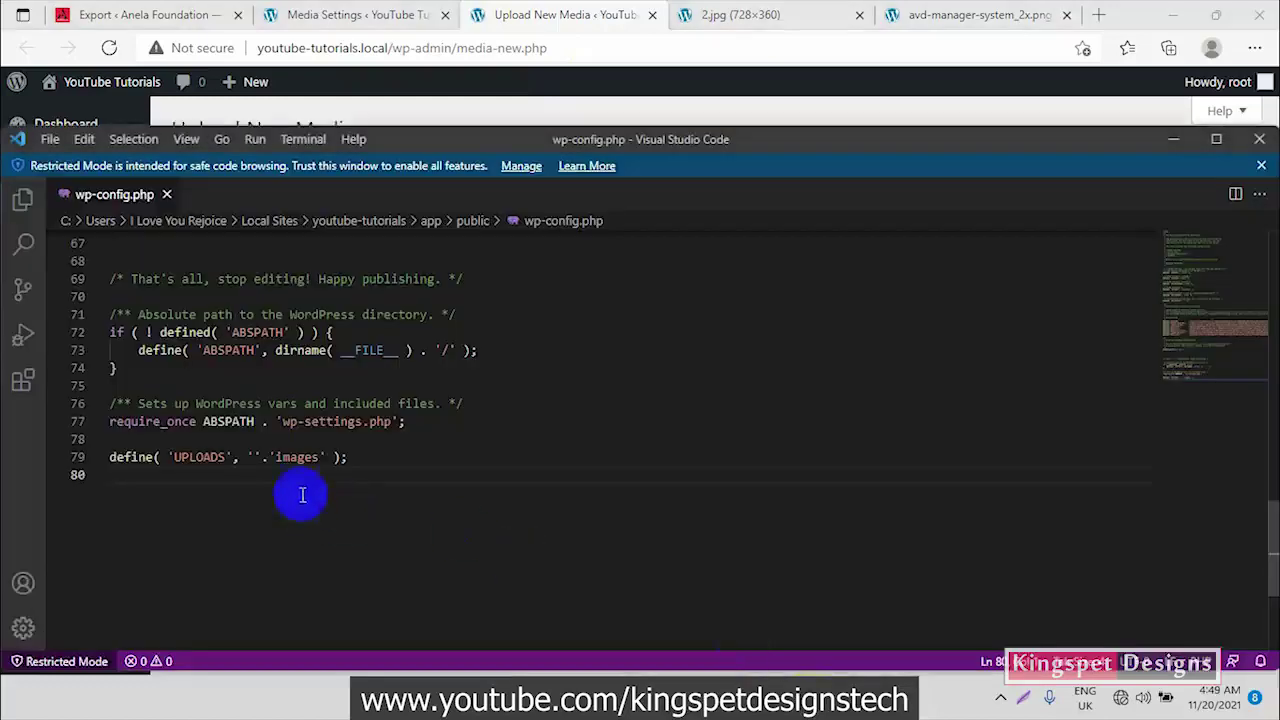
{"action": "left_click_drag", "start_coordinate": [316, 457], "coordinate": [272, 457]}
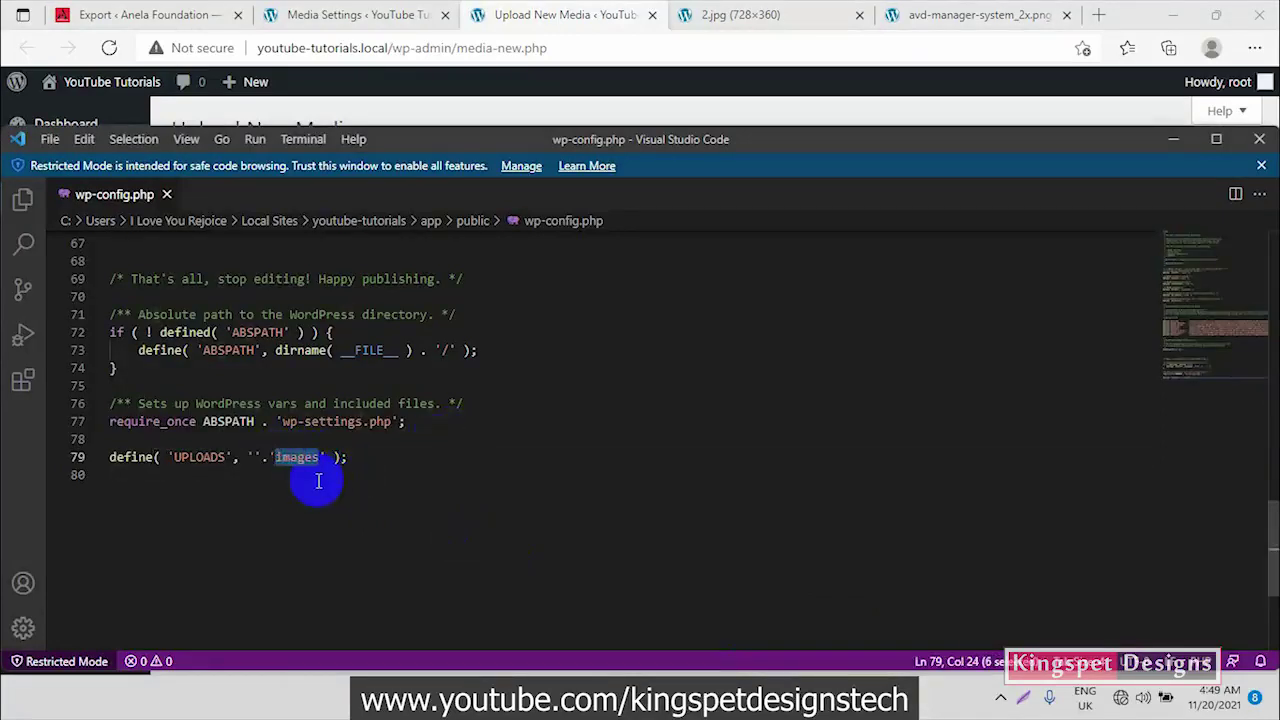
{"action": "left_click", "coordinate": [316, 479]}
{"action": "left_click_drag", "start_coordinate": [318, 457], "coordinate": [276, 457]}
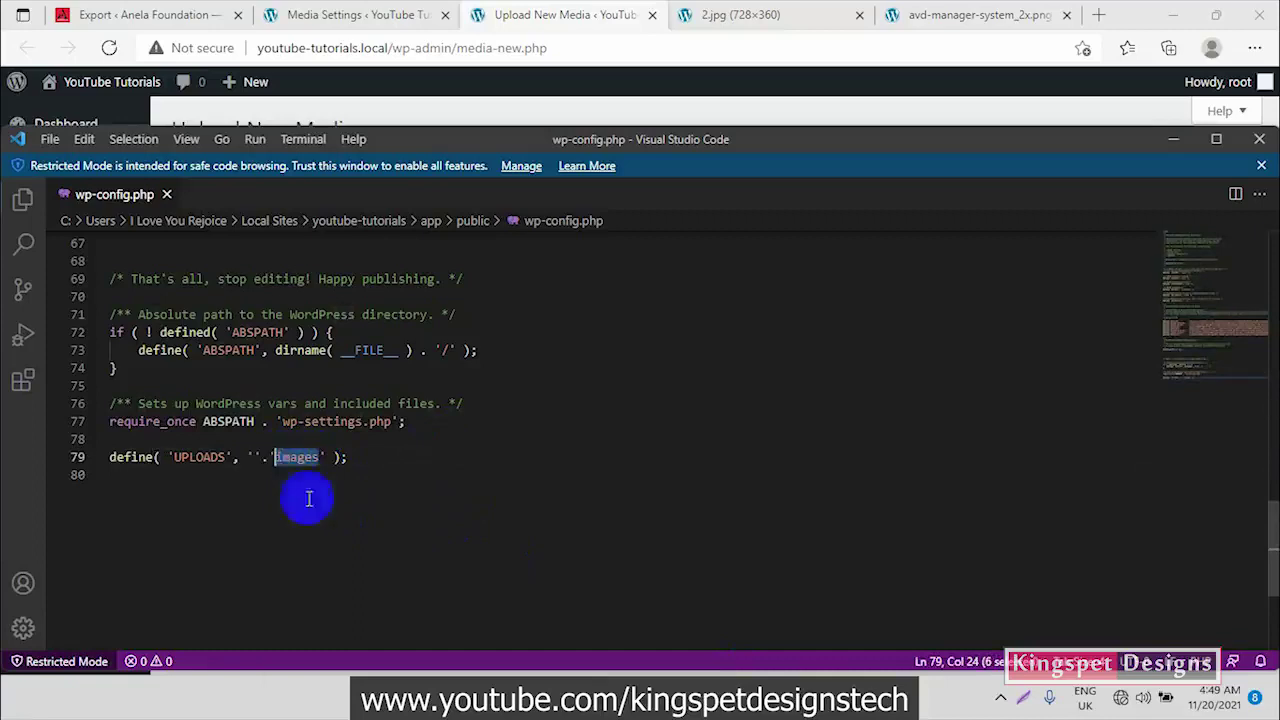
{"action": "mouse_move", "coordinate": [727, 700]}
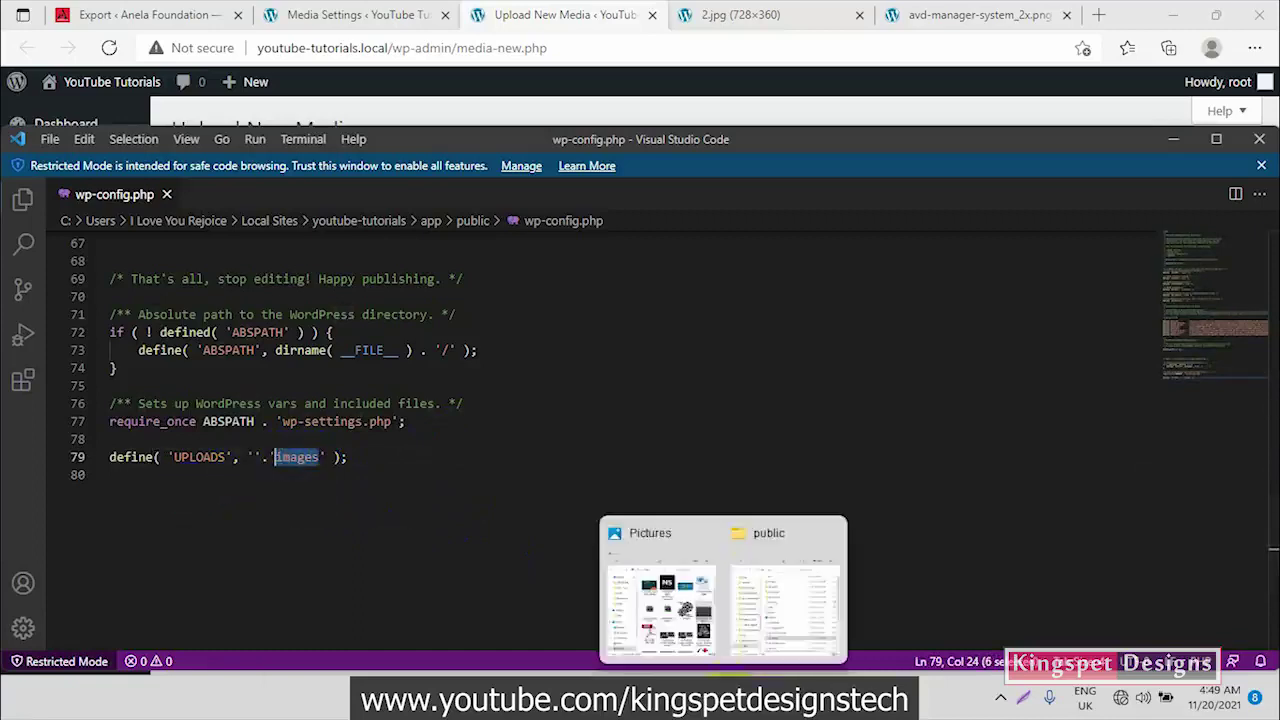
{"action": "left_click", "coordinate": [757, 609]}
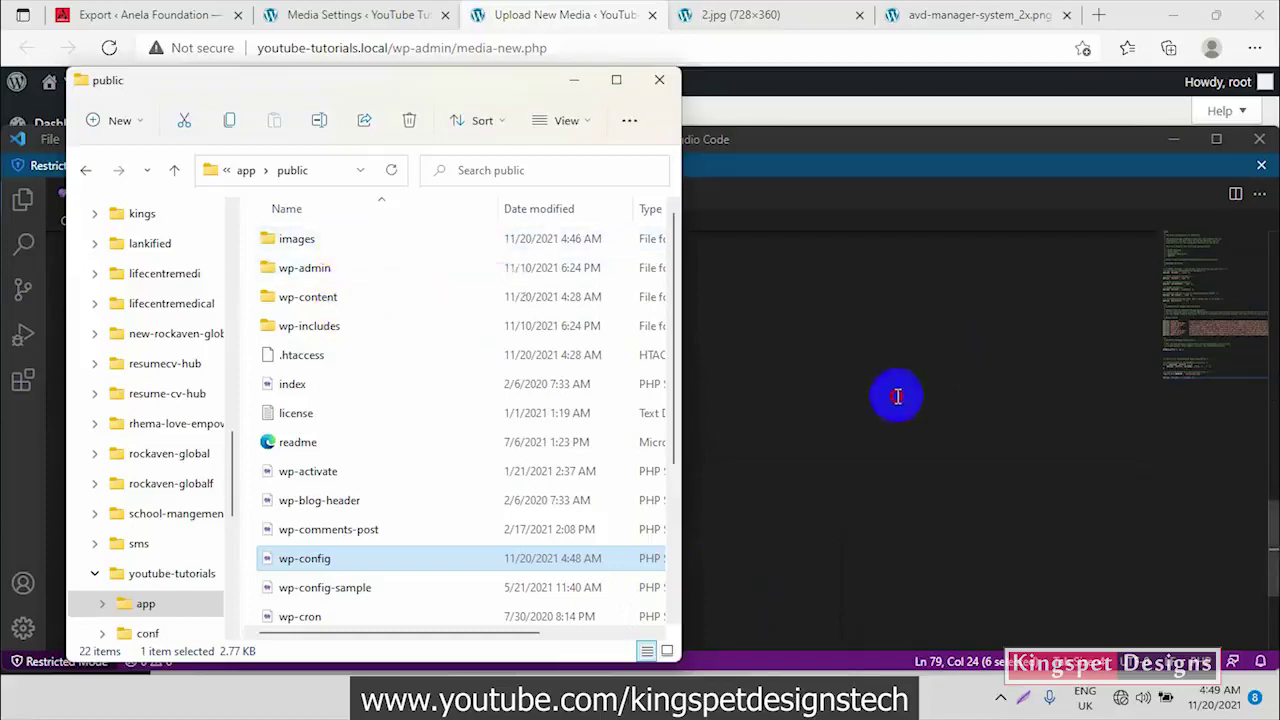
{"action": "left_click", "coordinate": [894, 400]}
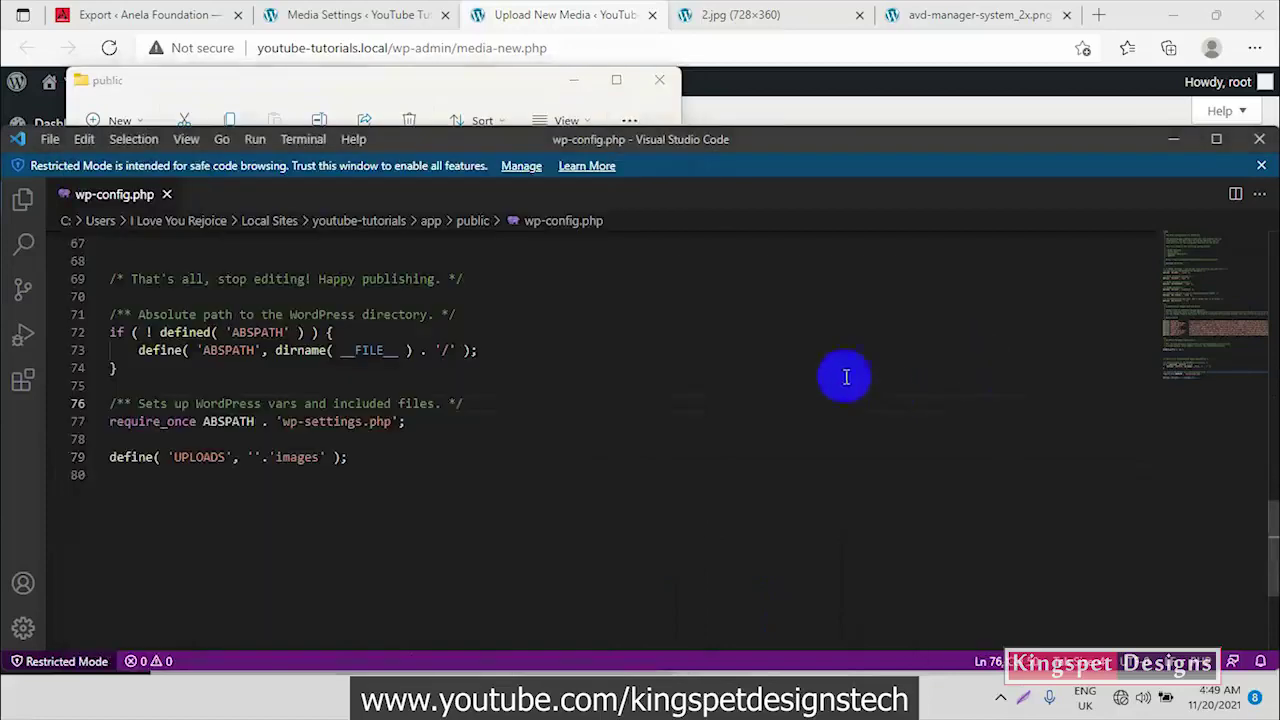
Upload the image 1_VR_eBNyTWaGTUUtLp3B10w from the Pictures folder on the Upload New Media page
{"action": "left_click", "coordinate": [585, 17]}
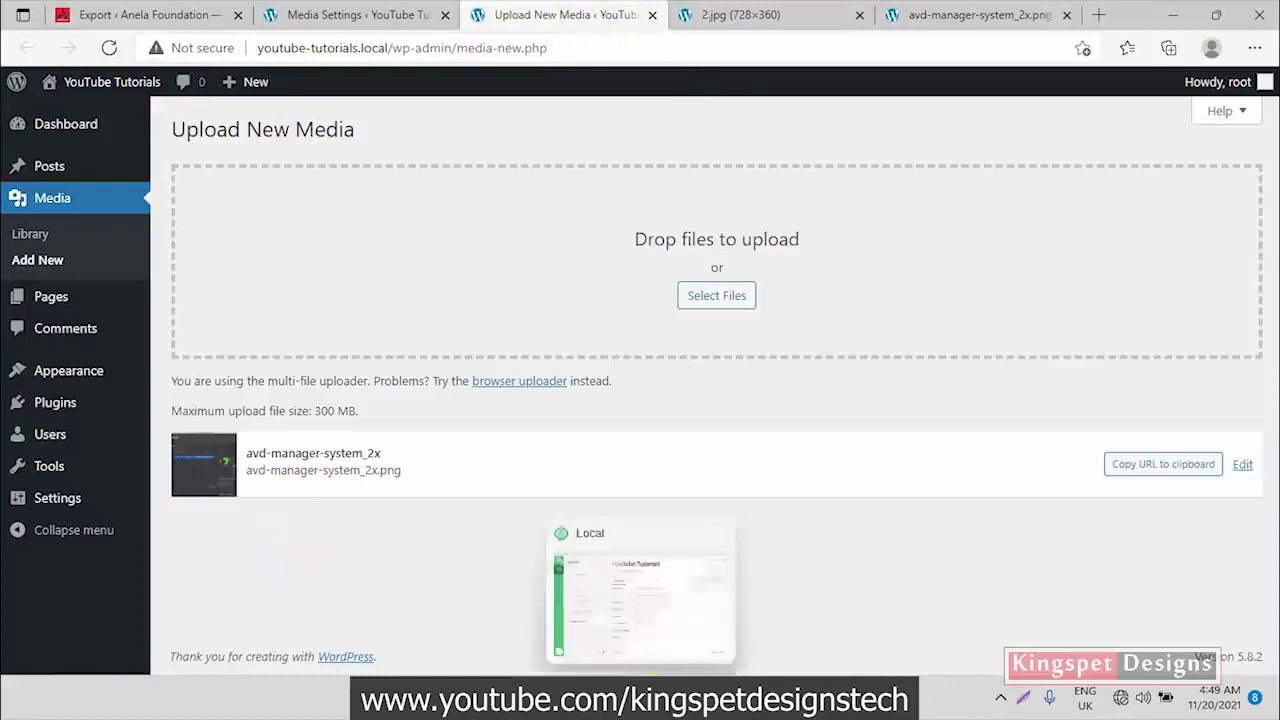
{"action": "mouse_move", "coordinate": [723, 700]}
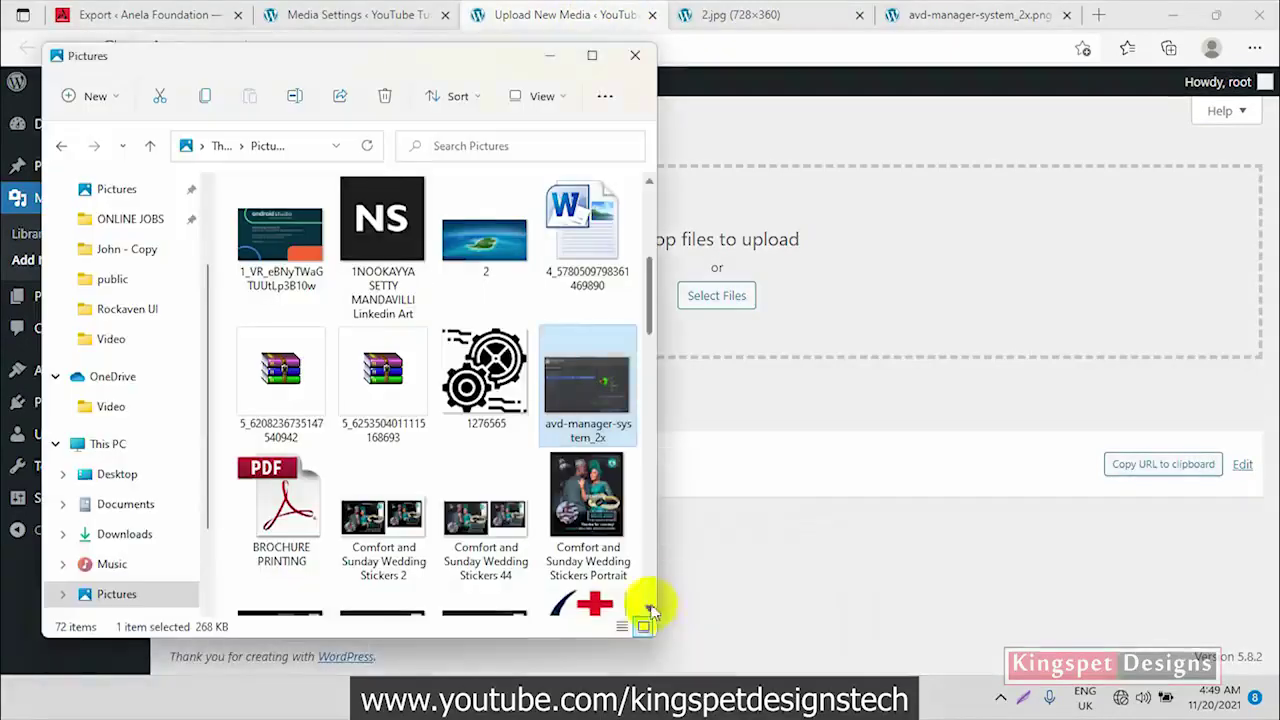
{"action": "left_click", "coordinate": [282, 262]}
{"action": "left_click_drag", "start_coordinate": [290, 250], "coordinate": [781, 245]}
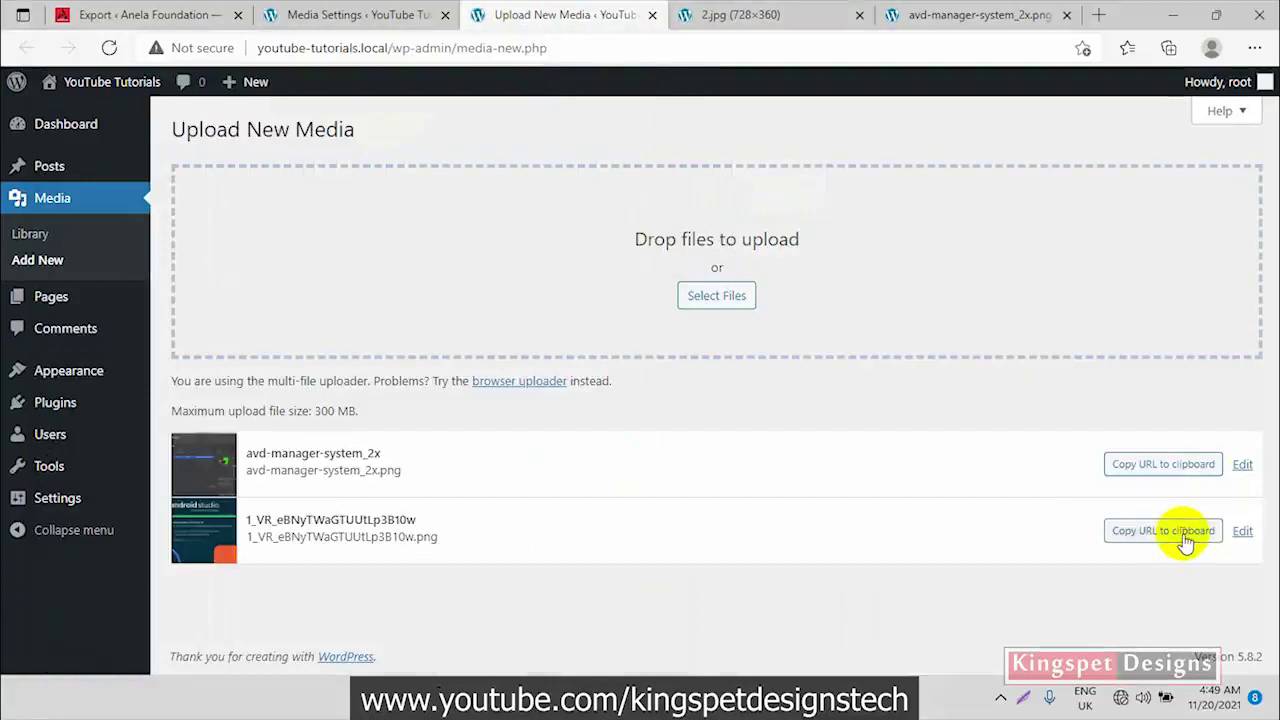
Copy the URL of the uploaded 1_VR_eBNyTWaGTUUtLp3B10w image and open it in the browser tab showing avd-manager-system_2x.png
{"action": "left_click", "coordinate": [1184, 538]}
{"action": "left_click", "coordinate": [748, 18]}
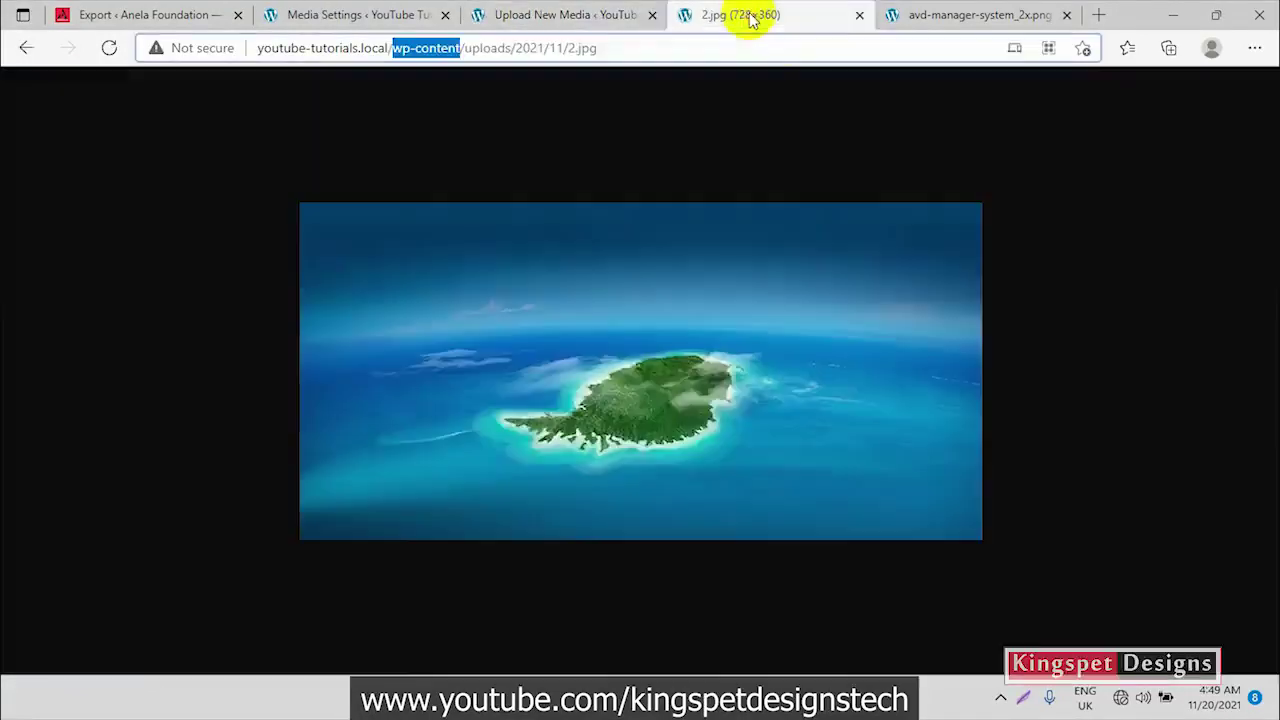
{"action": "left_click", "coordinate": [990, 15]}
{"action": "left_click", "coordinate": [888, 40]}
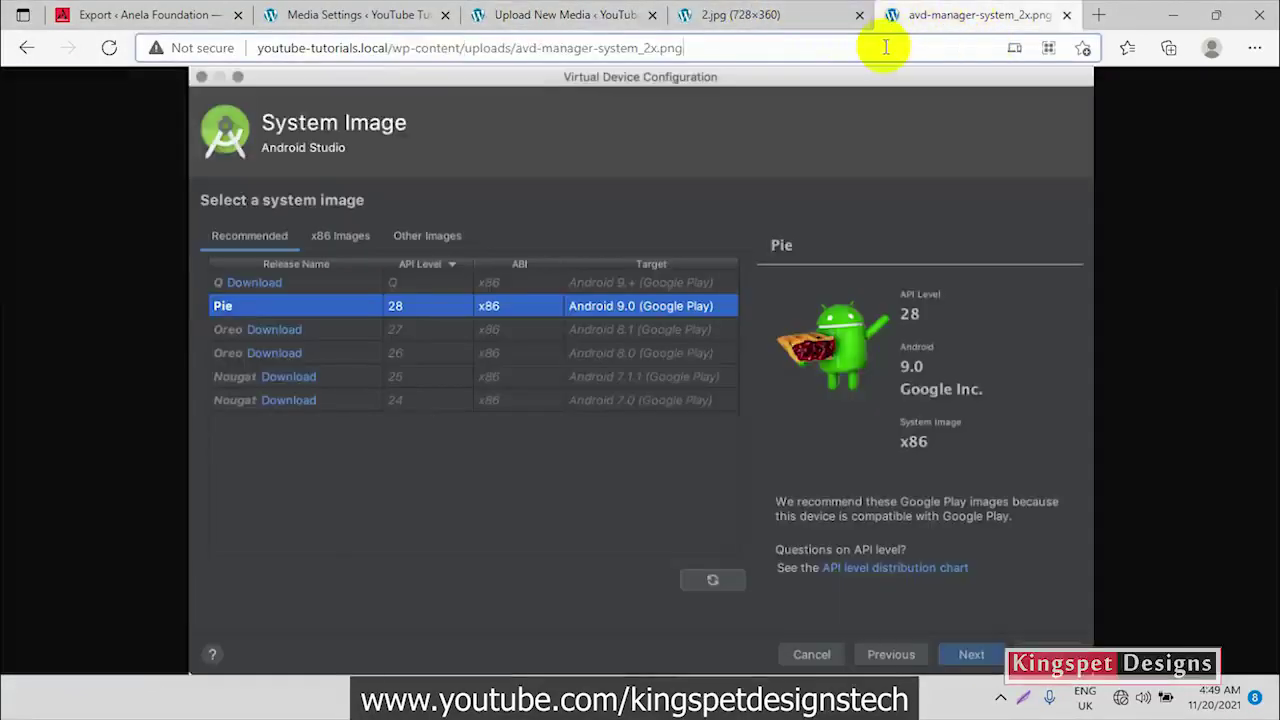
{"action": "key", "text": "ctrl+a"}
{"action": "key", "text": "ctrl+v"}
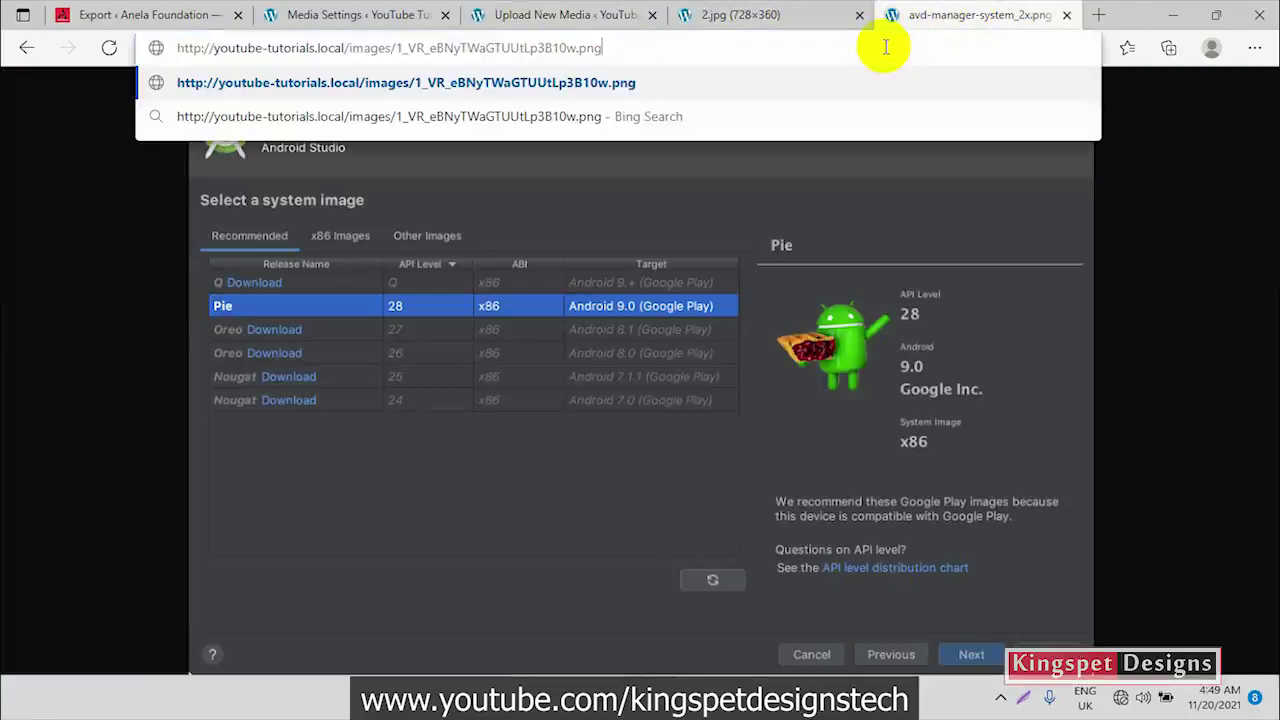
{"action": "key", "text": "Return"}
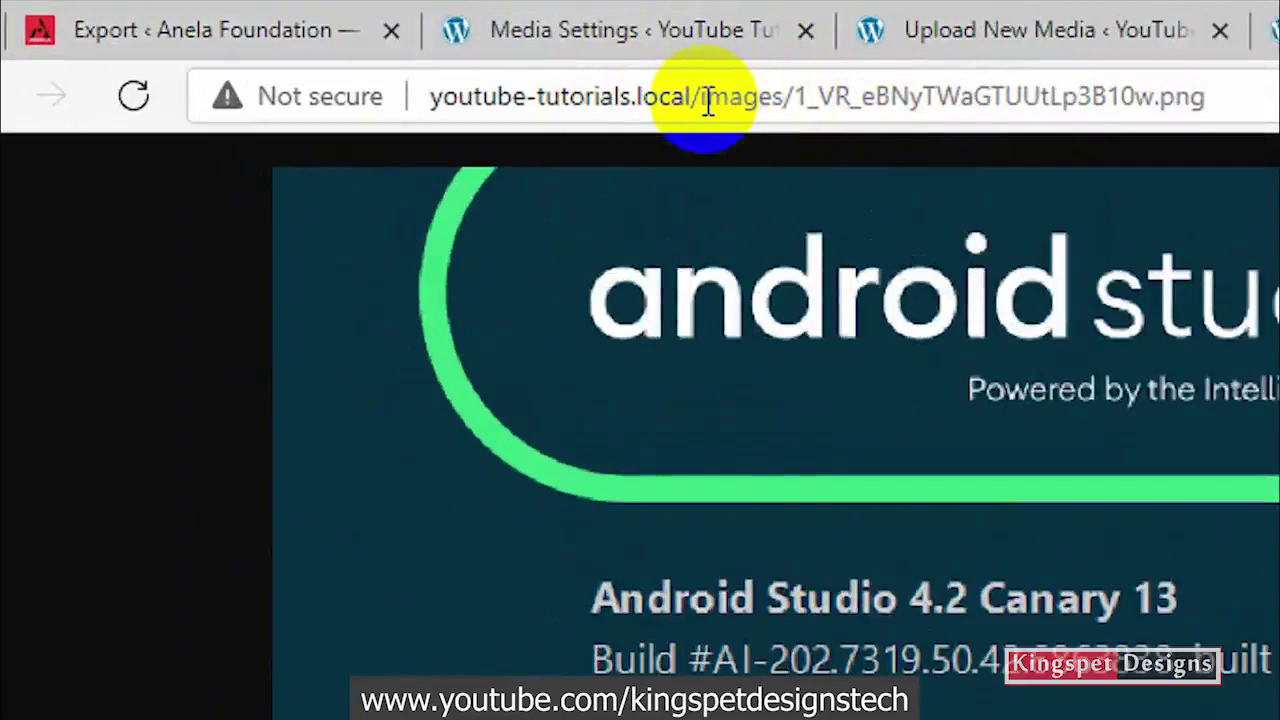
Compare the folder path in the new image's URL with the wp-content path in the 2.jpg URL
{"action": "left_click_drag", "start_coordinate": [706, 103], "coordinate": [782, 100]}
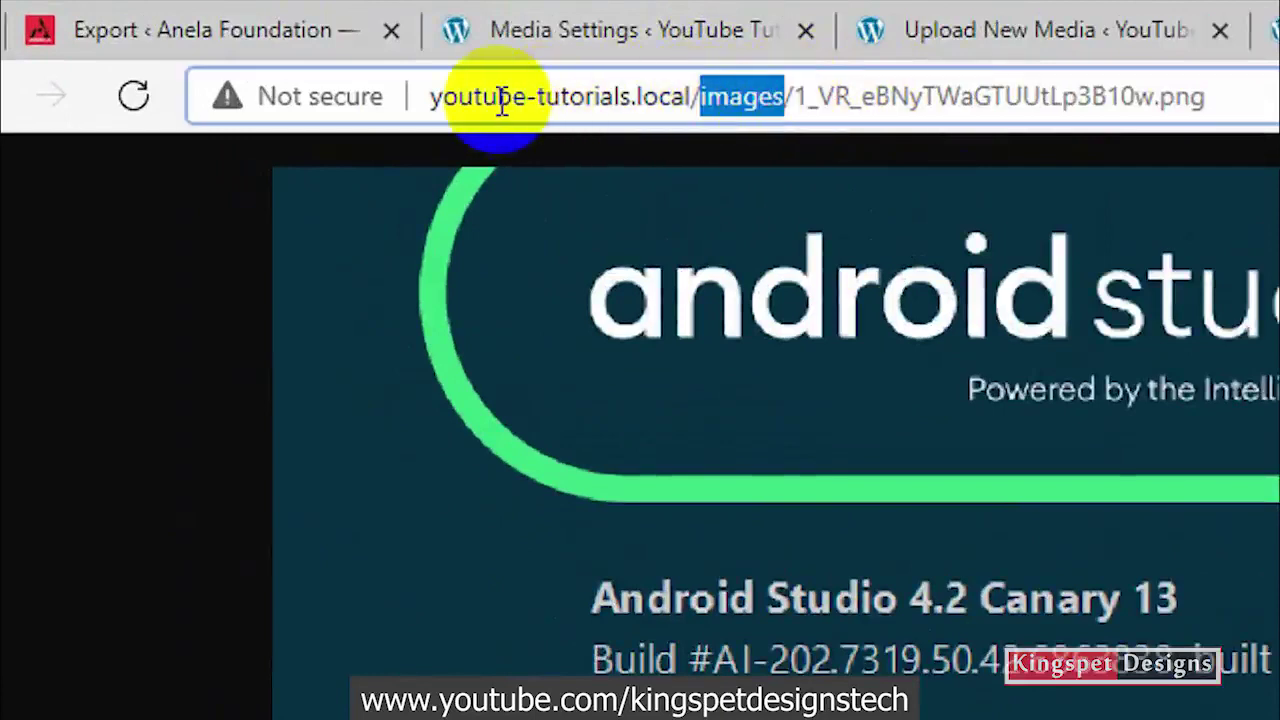
{"action": "left_click", "coordinate": [783, 100]}
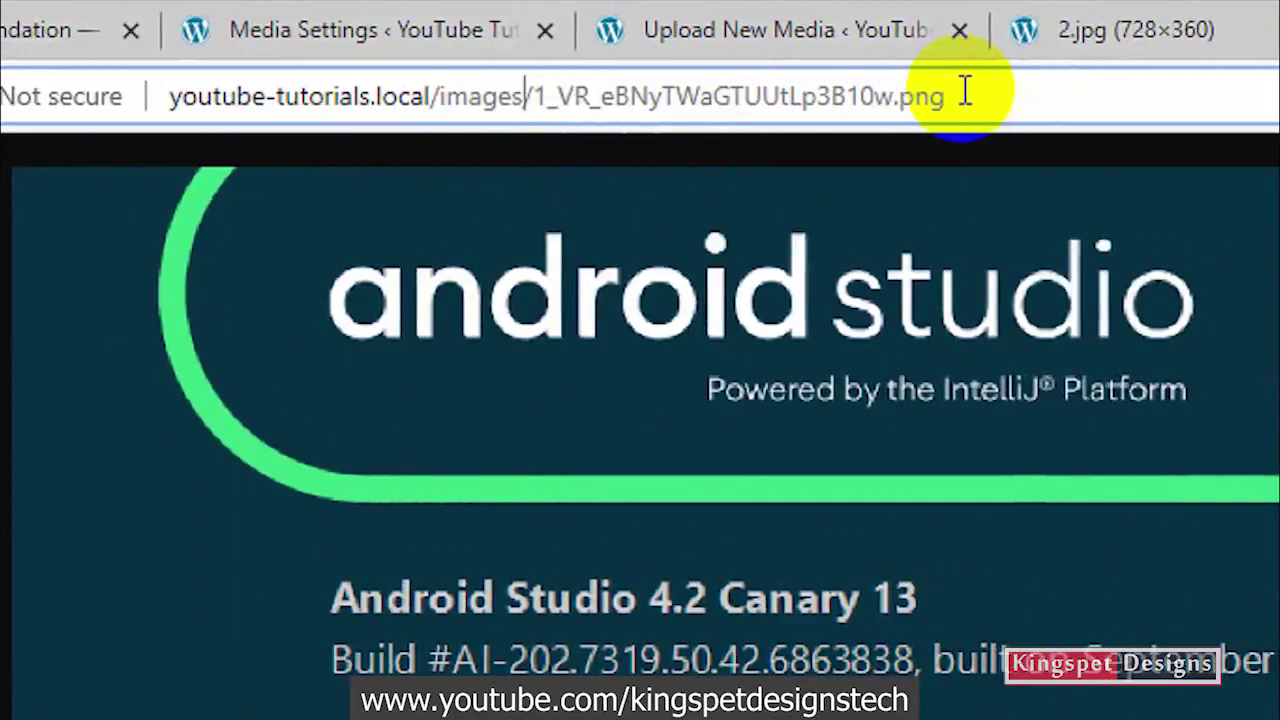
{"action": "left_click", "coordinate": [1065, 30]}
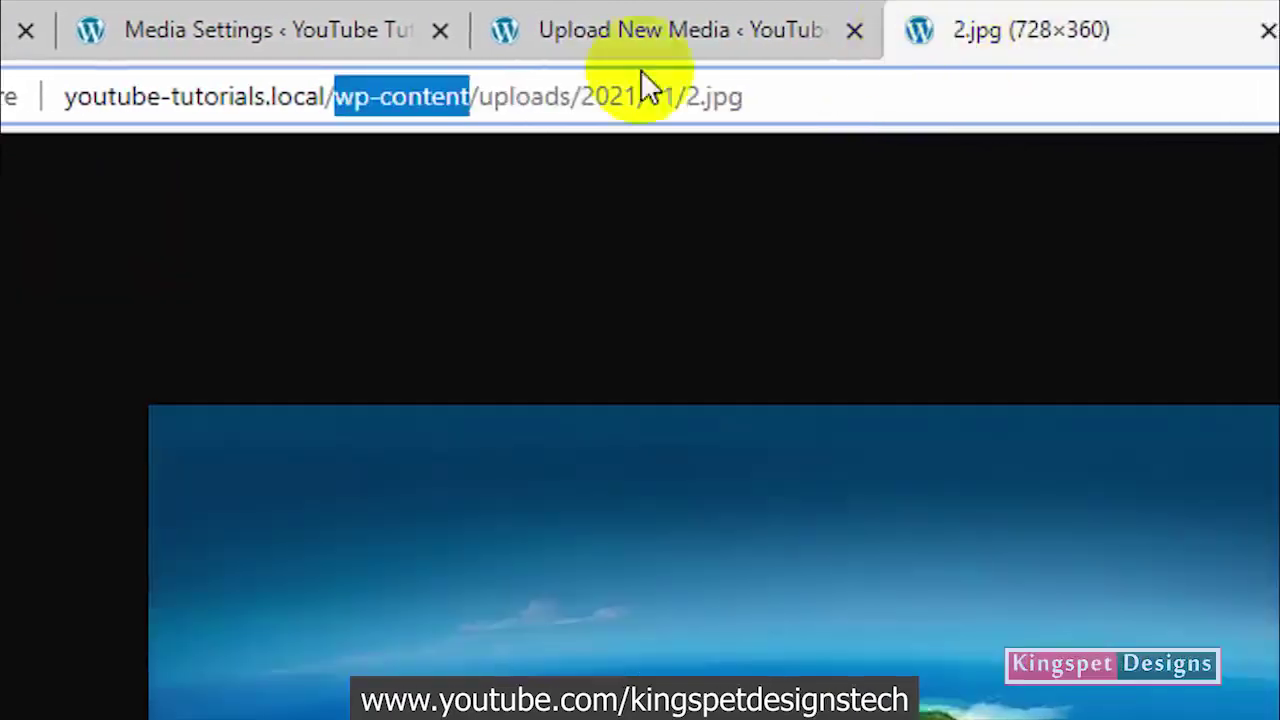
{"action": "left_click", "coordinate": [393, 97]}
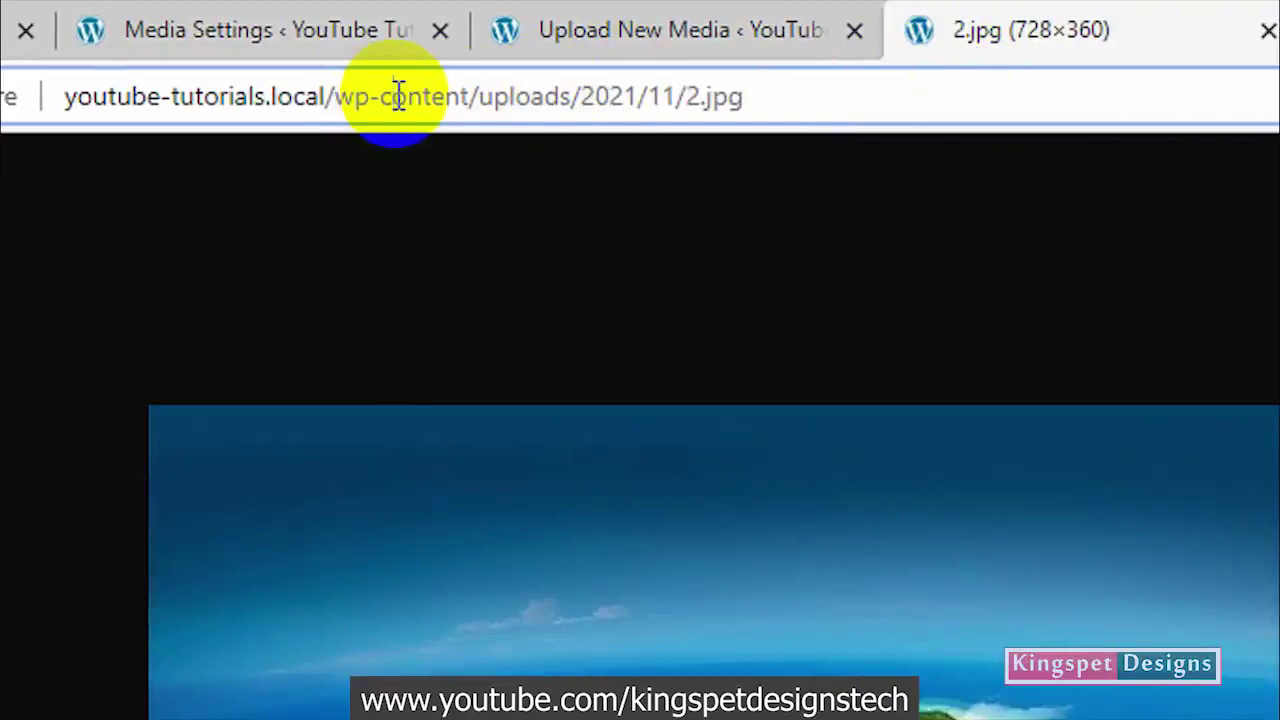
{"action": "left_click", "coordinate": [1166, 20]}
{"action": "left_click", "coordinate": [258, 92]}
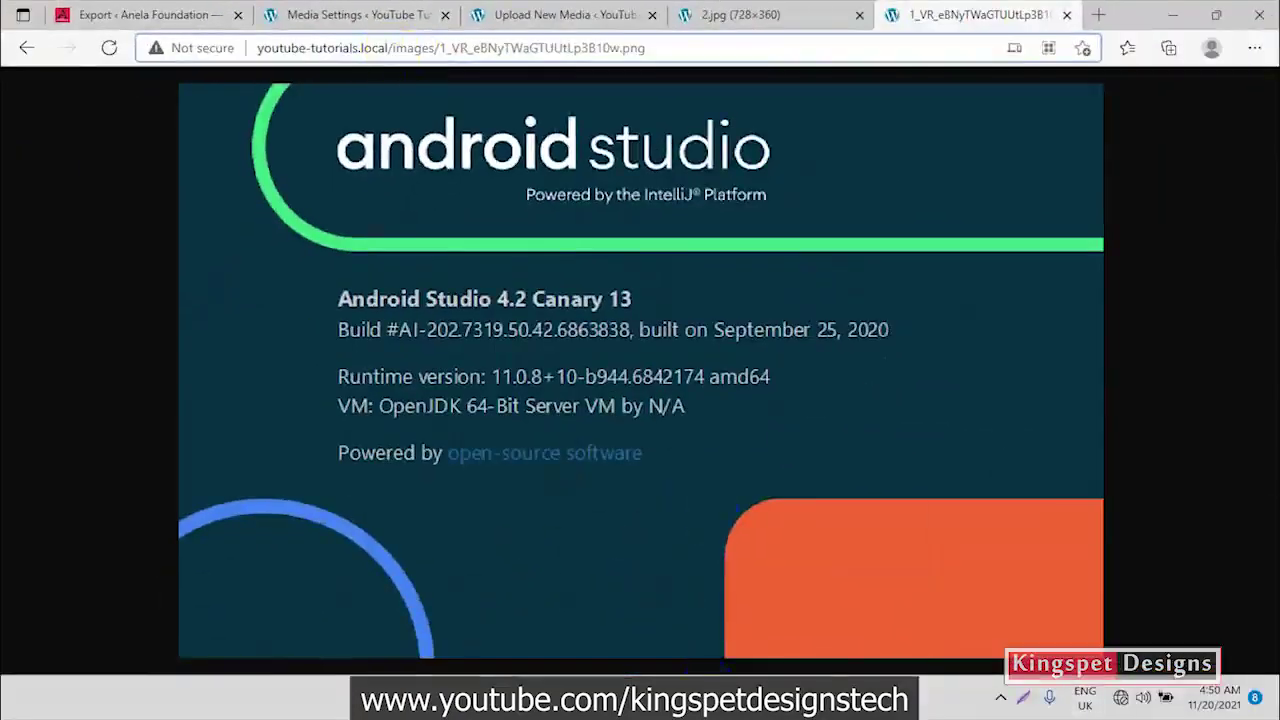
Open the images folder in public in File Explorer and inspect the uploaded image files
{"action": "mouse_move", "coordinate": [723, 700]}
{"action": "left_click", "coordinate": [756, 620]}
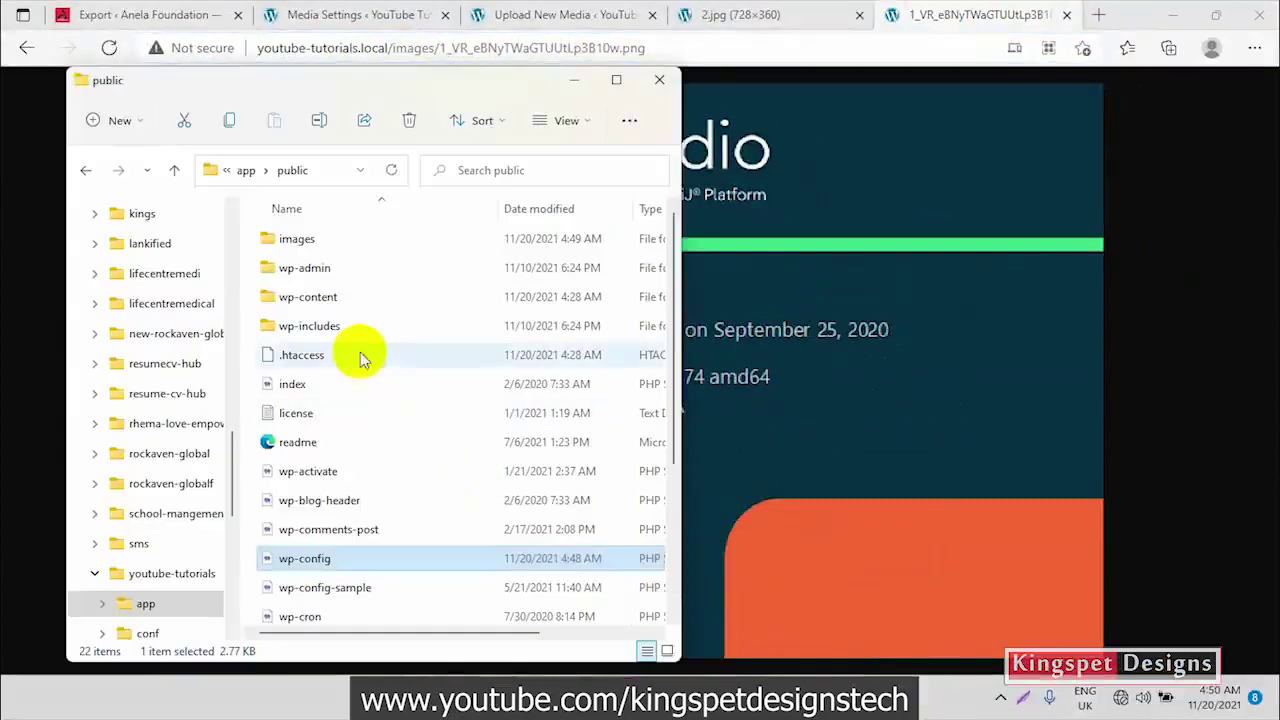
{"action": "double_click", "coordinate": [335, 247]}
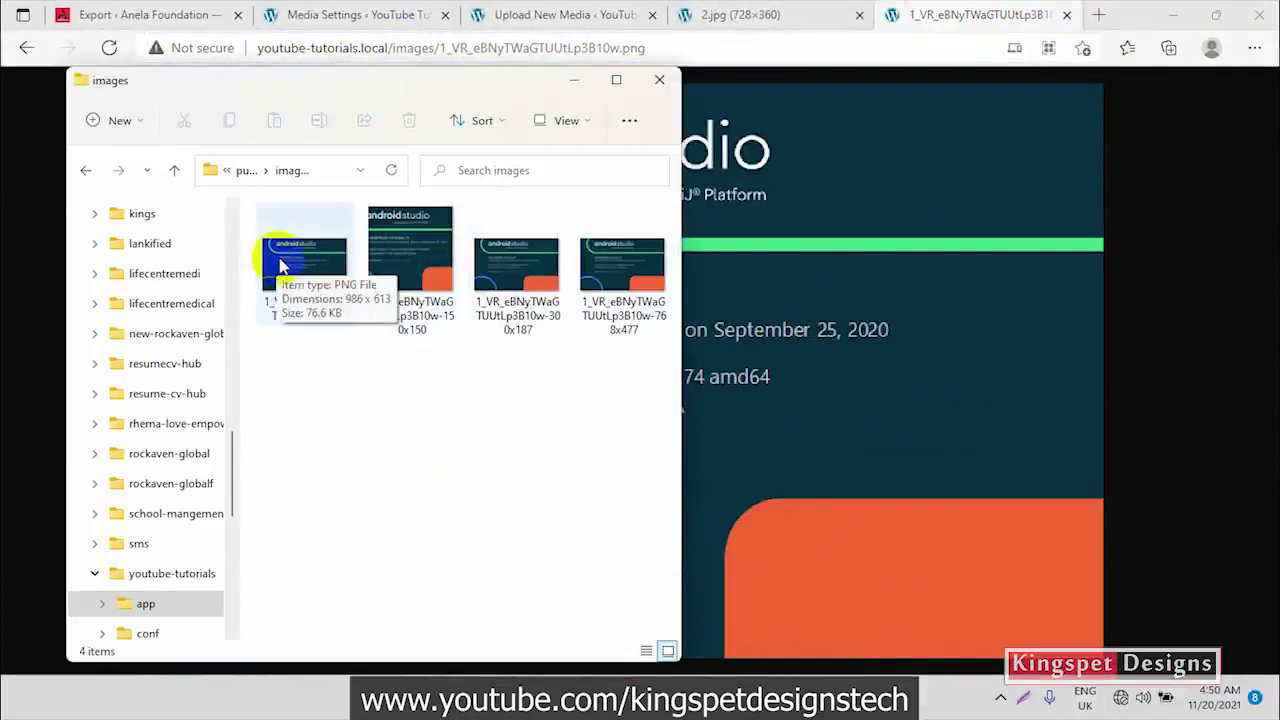
Return to the public folder and create a new folder named youtube
{"action": "key", "text": "alt+Up"}
{"action": "left_click", "coordinate": [449, 383]}
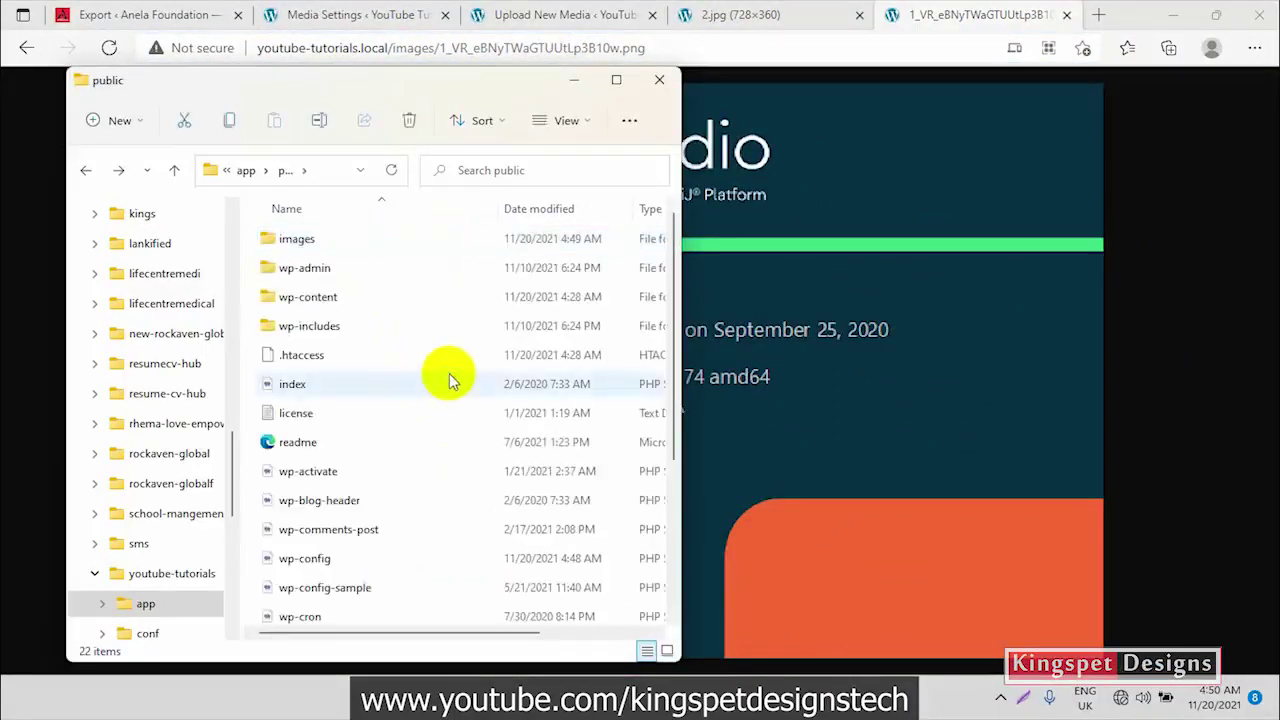
{"action": "right_click", "coordinate": [451, 371]}
{"action": "mouse_move", "coordinate": [533, 294]}
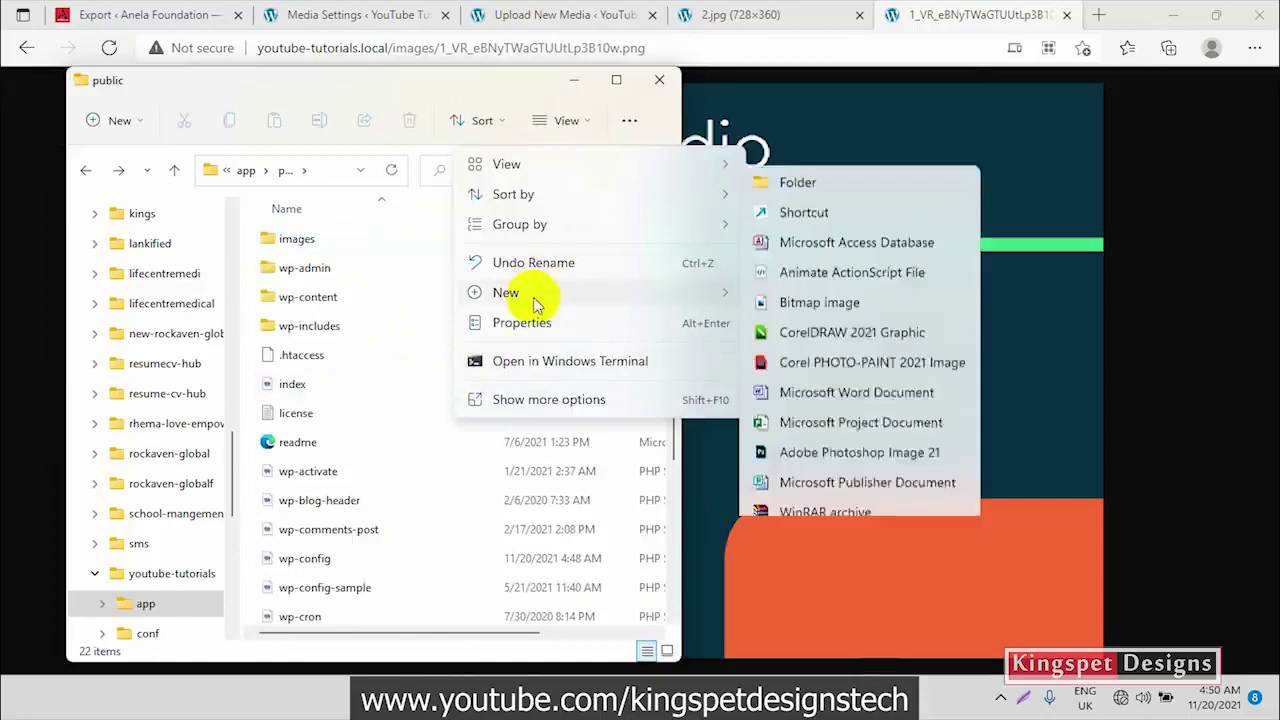
{"action": "left_click", "coordinate": [832, 50]}
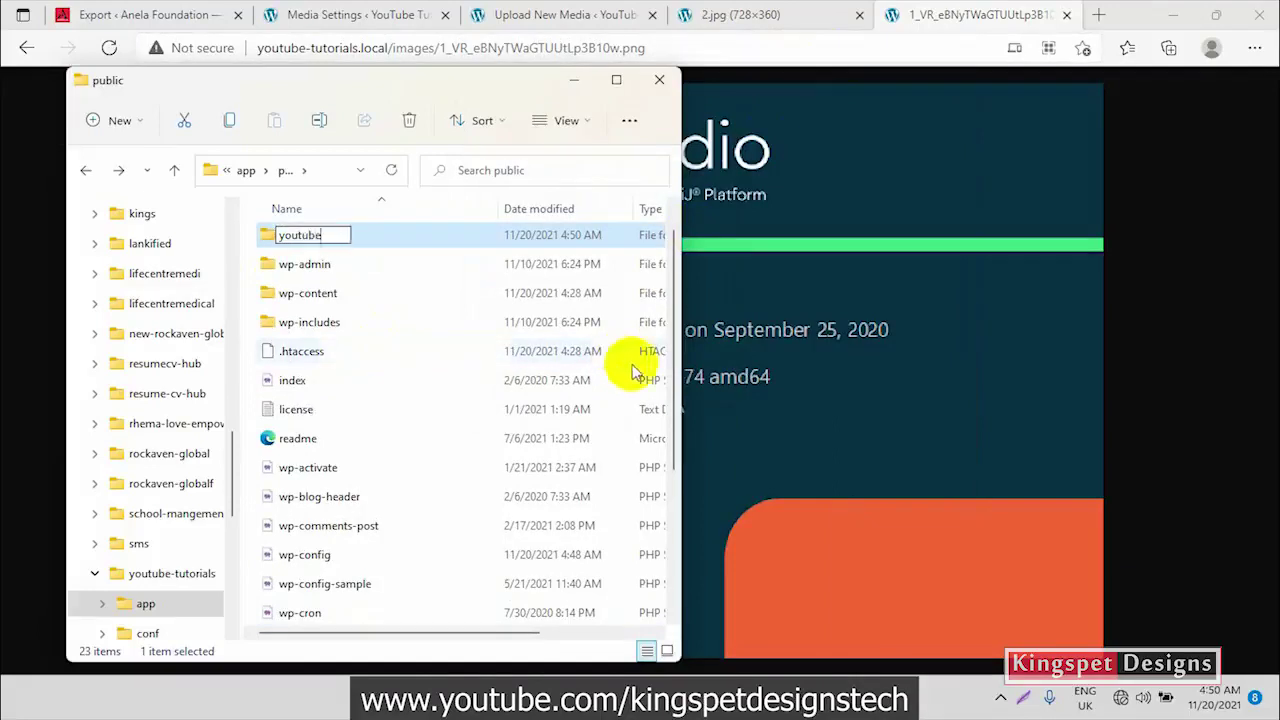
{"action": "key", "text": "Return"}
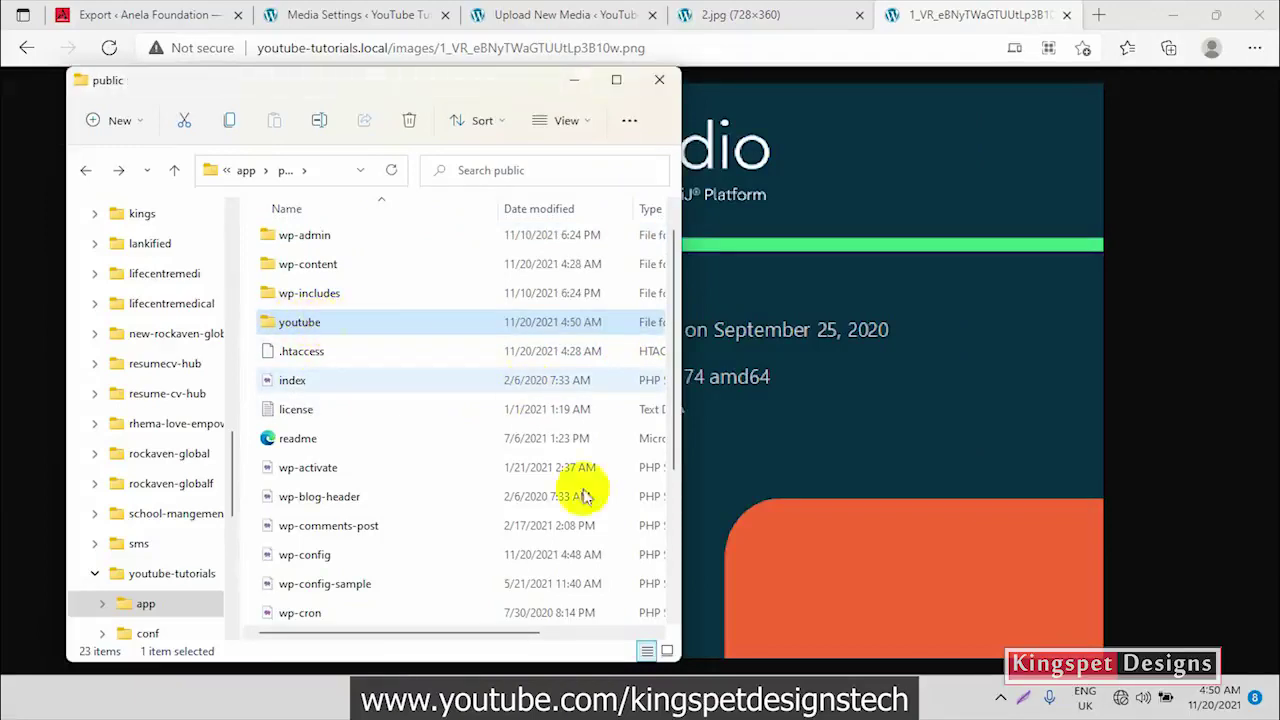
Replace the folder name images with youtube in the UPLOADS line of wp-config.php and save the file
{"action": "left_click", "coordinate": [820, 697]}
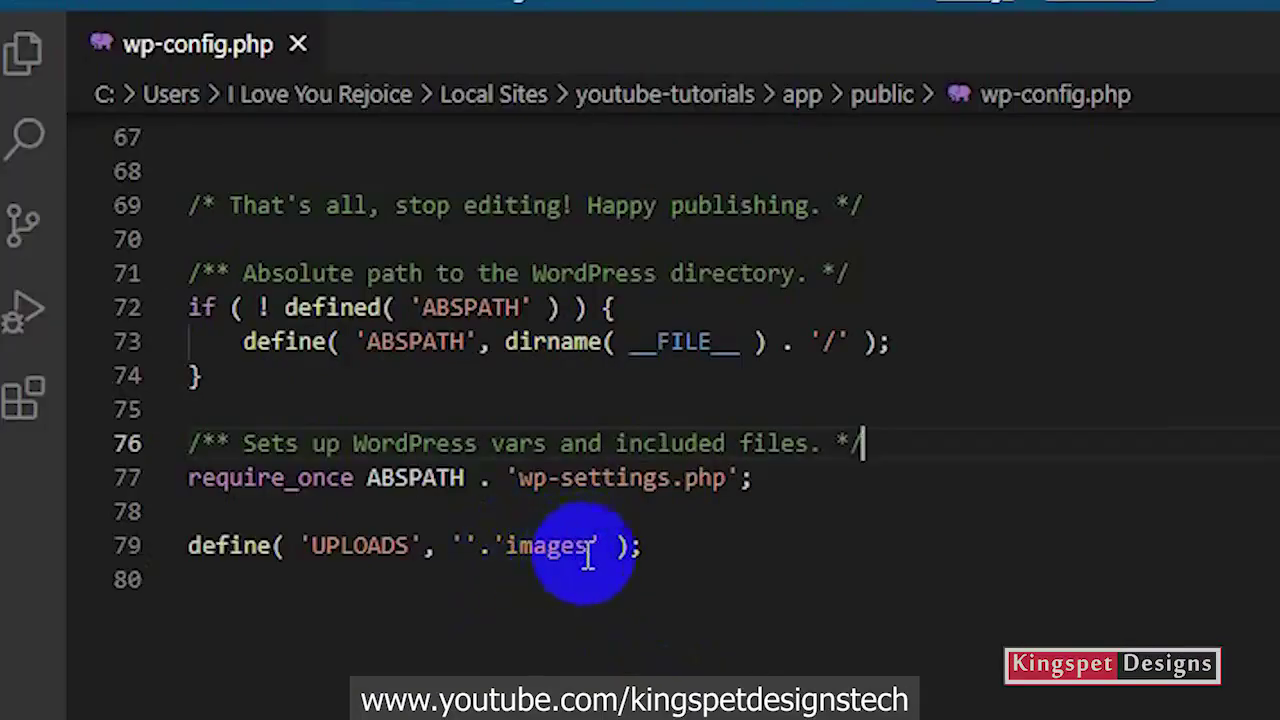
{"action": "left_click_drag", "start_coordinate": [587, 550], "coordinate": [510, 550]}
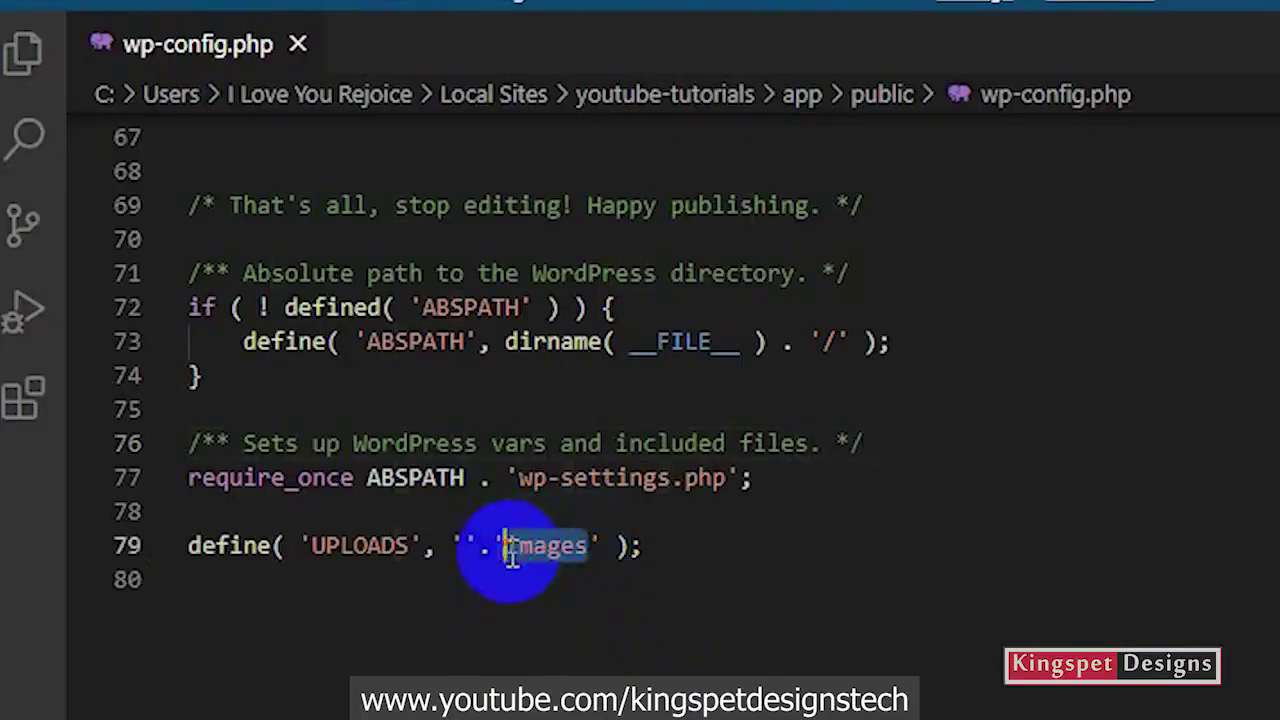
{"action": "type", "text": "youtube"}
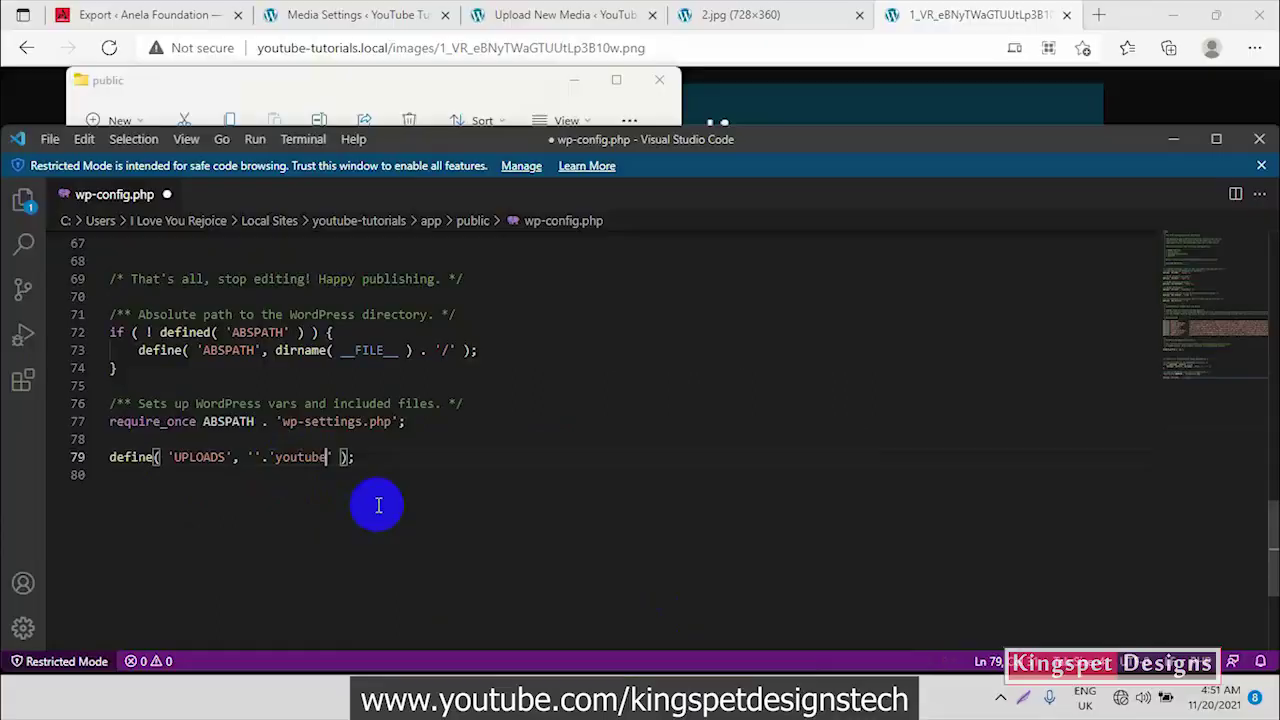
{"action": "key", "text": "ctrl+s"}
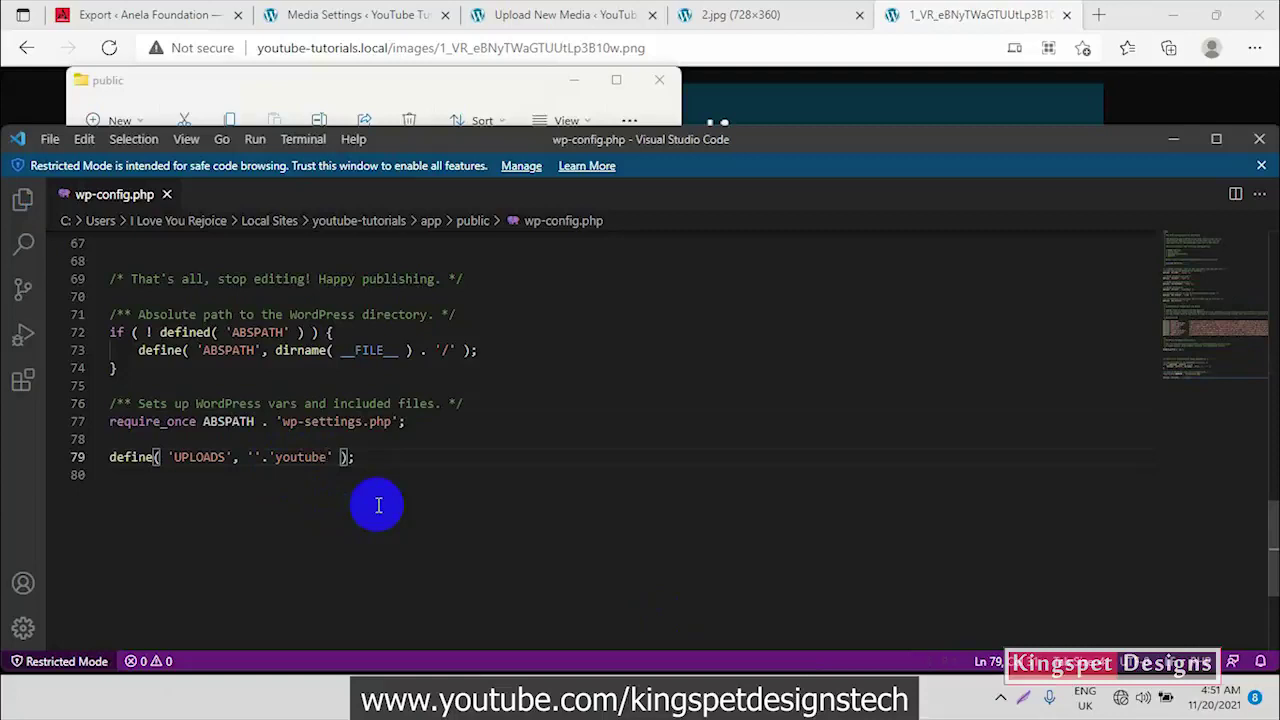
Upload the image When I Love I love unconditionally from the Pictures folder on the Upload New Media page
{"action": "left_click", "coordinate": [540, 12]}
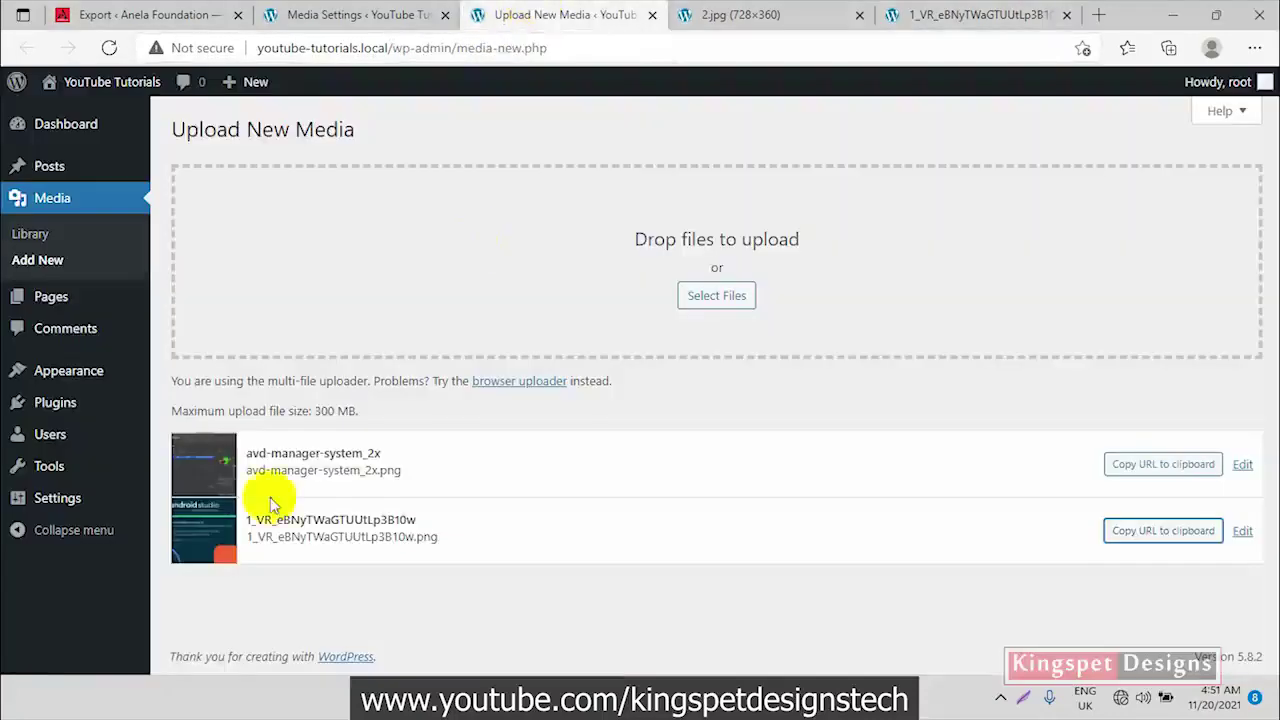
{"action": "mouse_move", "coordinate": [716, 695]}
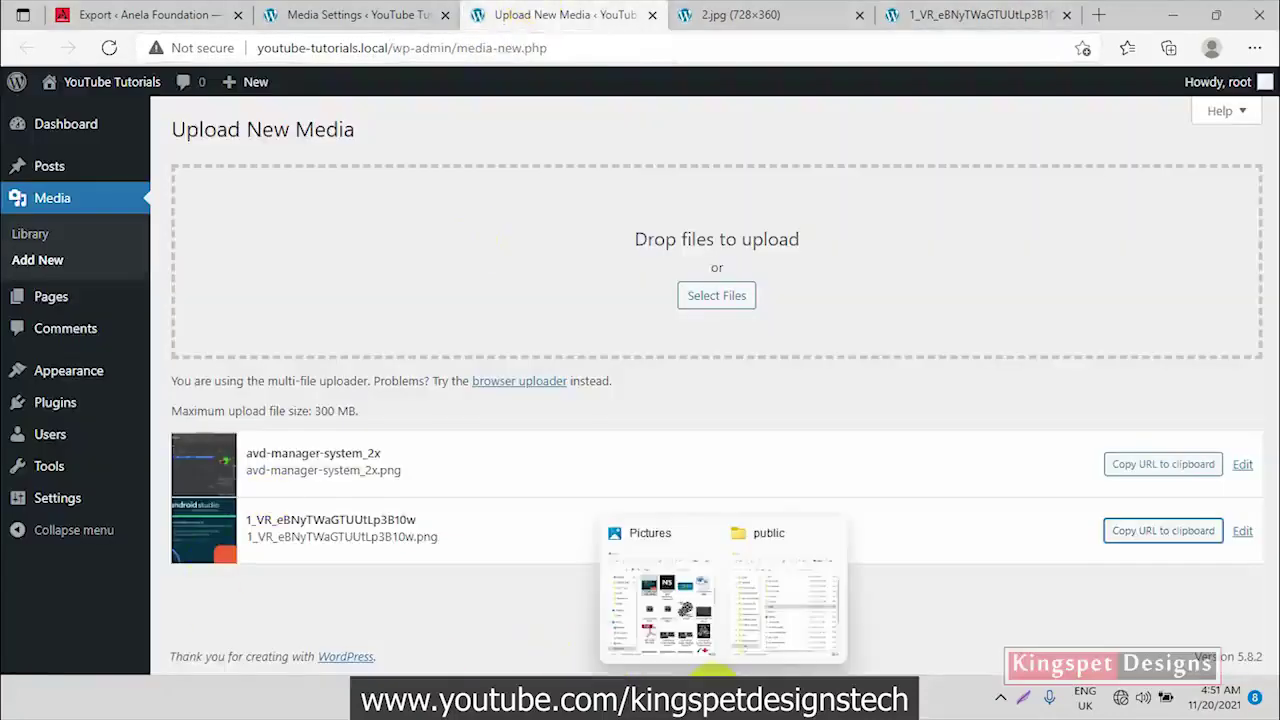
{"action": "left_click", "coordinate": [634, 560]}
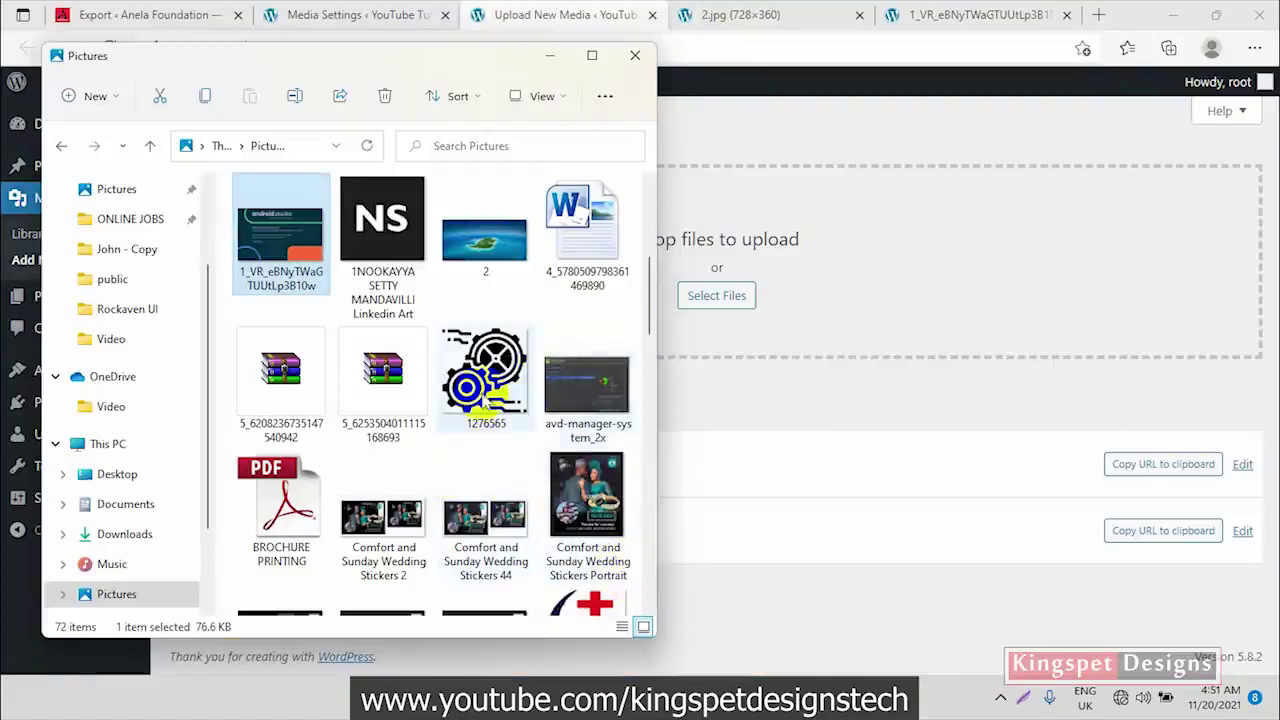
{"action": "scroll", "coordinate": [460, 500], "scroll_direction": "down", "scroll_amount": 5}
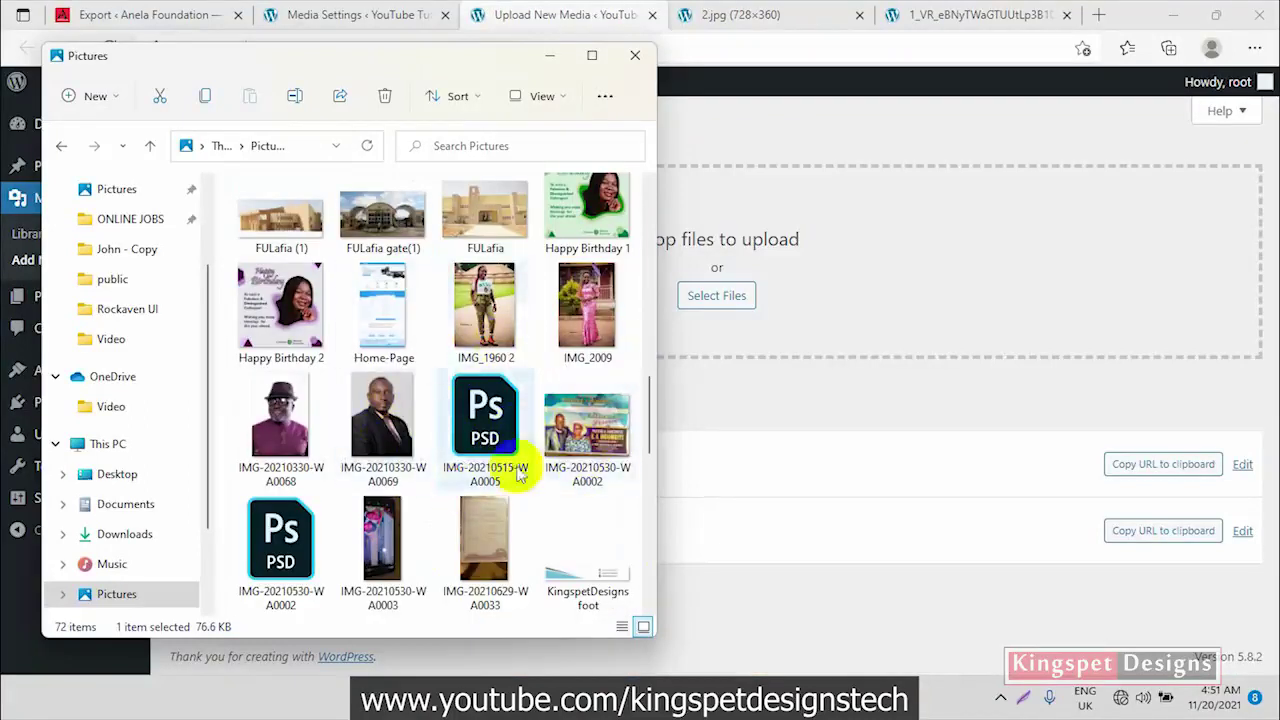
{"action": "scroll", "coordinate": [519, 477], "scroll_direction": "down", "scroll_amount": 3}
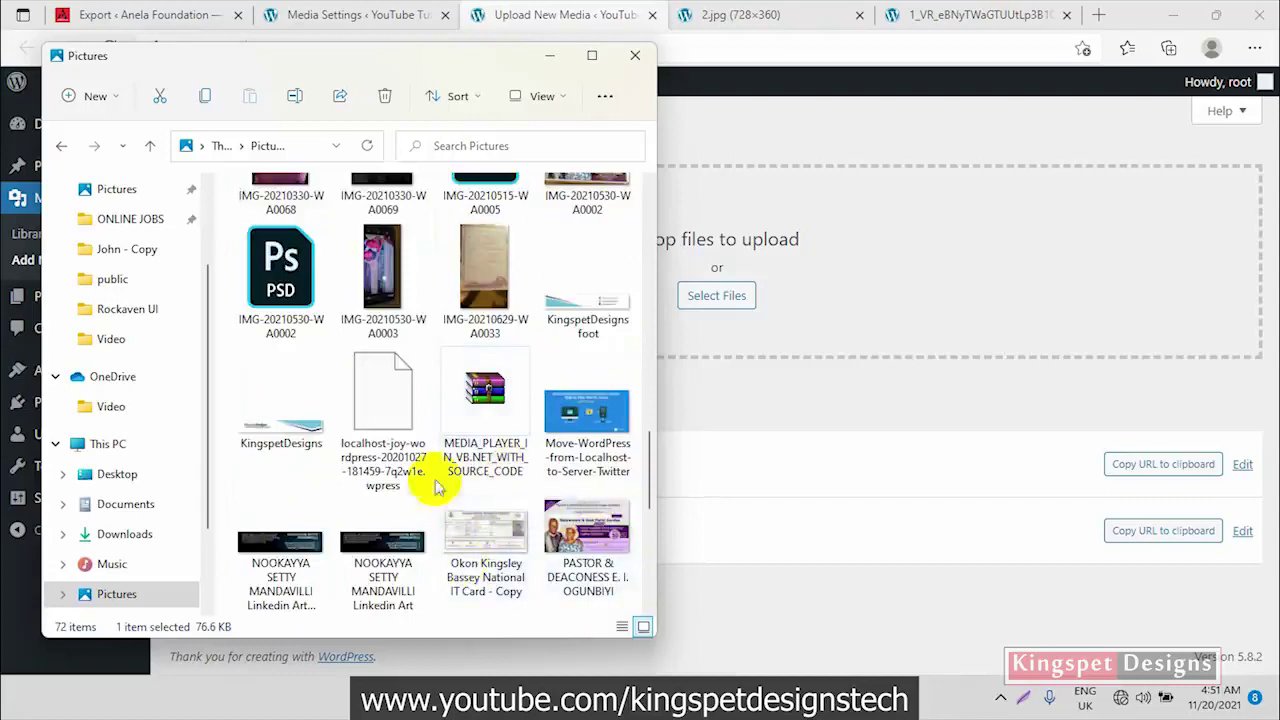
{"action": "scroll", "coordinate": [450, 500], "scroll_direction": "down", "scroll_amount": 5}
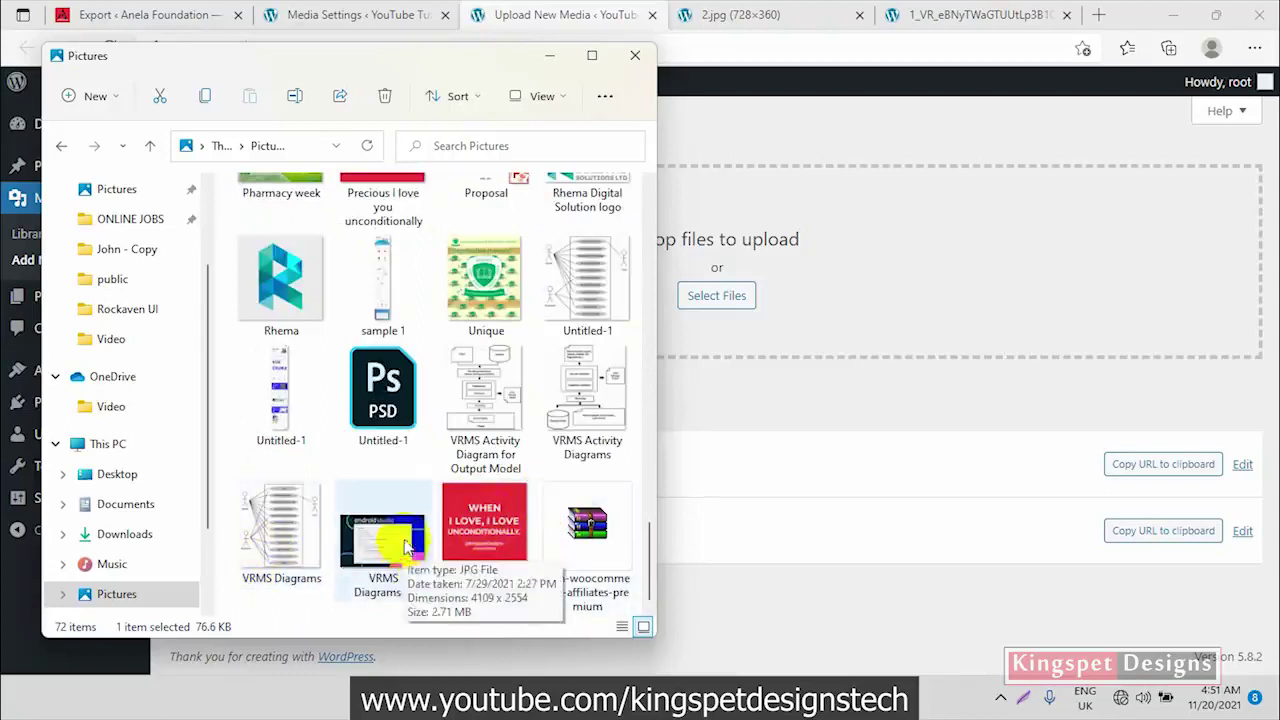
{"action": "left_click", "coordinate": [505, 530]}
{"action": "left_click_drag", "start_coordinate": [497, 530], "coordinate": [812, 318]}
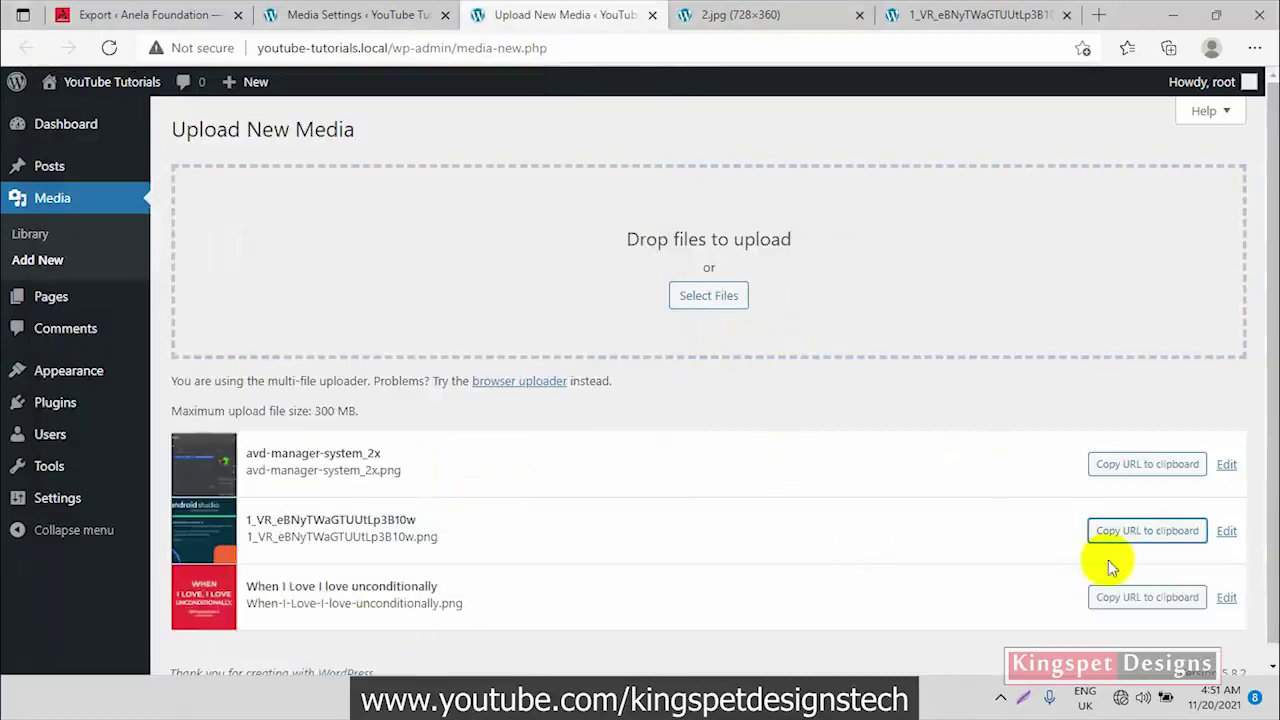
Copy the URL of the uploaded When-I-Love-I-love-unconditionally.png and open it in the tab showing the Android Studio image
{"action": "left_click", "coordinate": [1117, 598]}
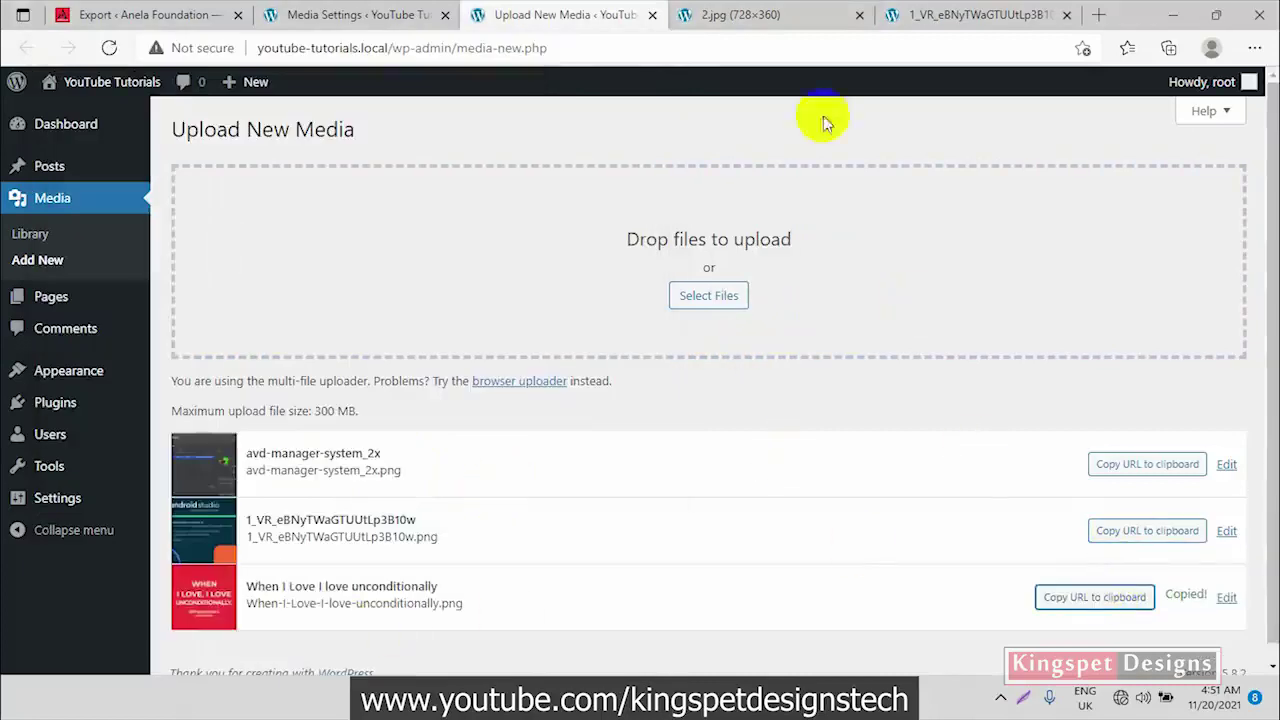
{"action": "left_click", "coordinate": [922, 12]}
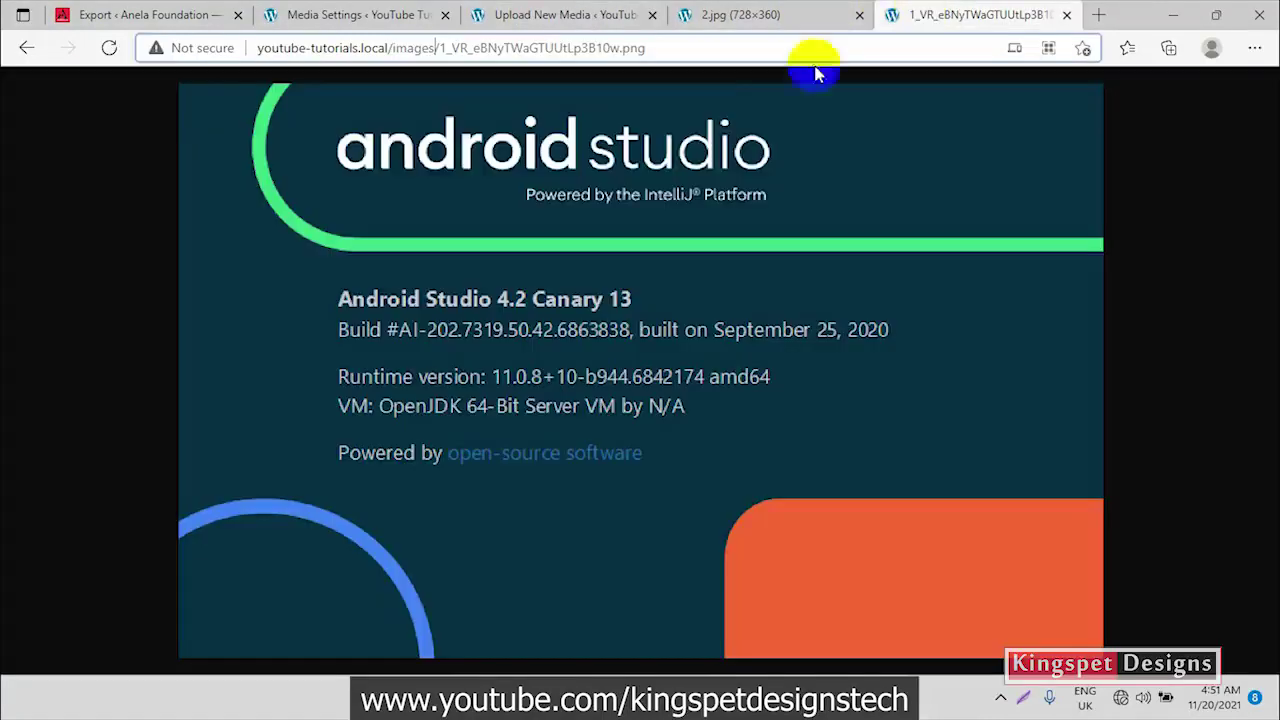
{"action": "left_click", "coordinate": [680, 57]}
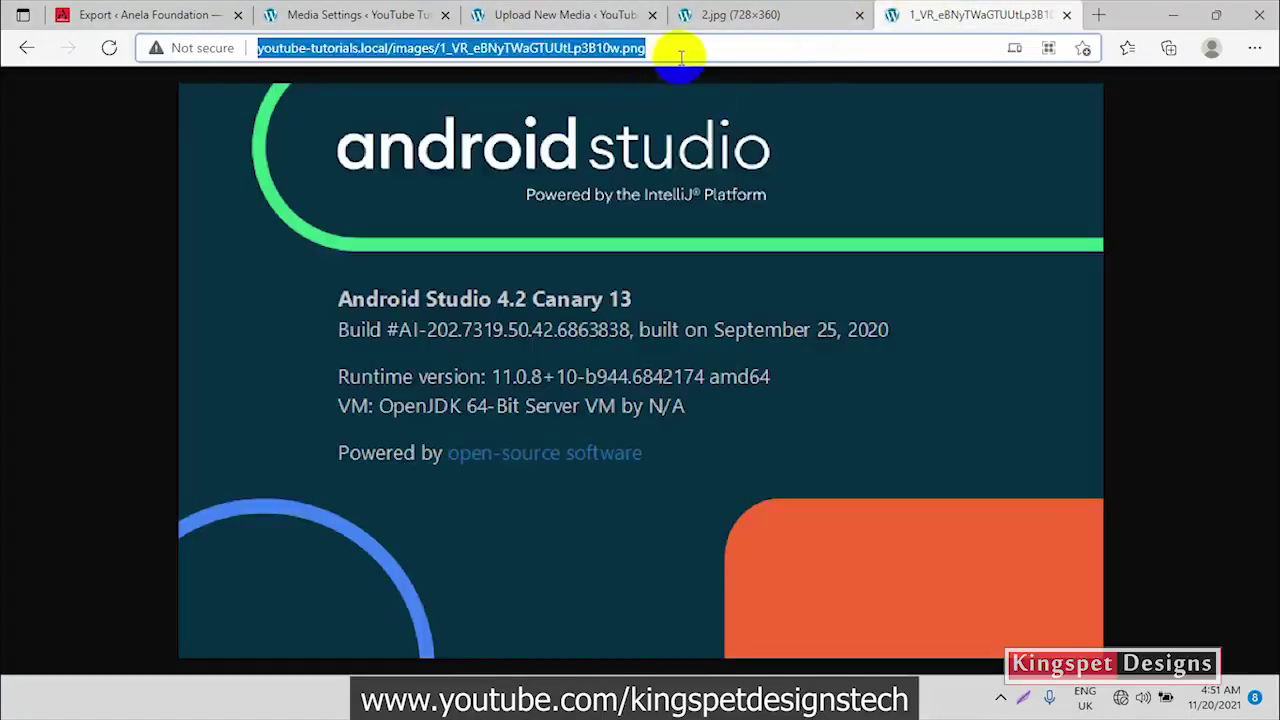
{"action": "key", "text": "ctrl+v"}
{"action": "key", "text": "Return"}
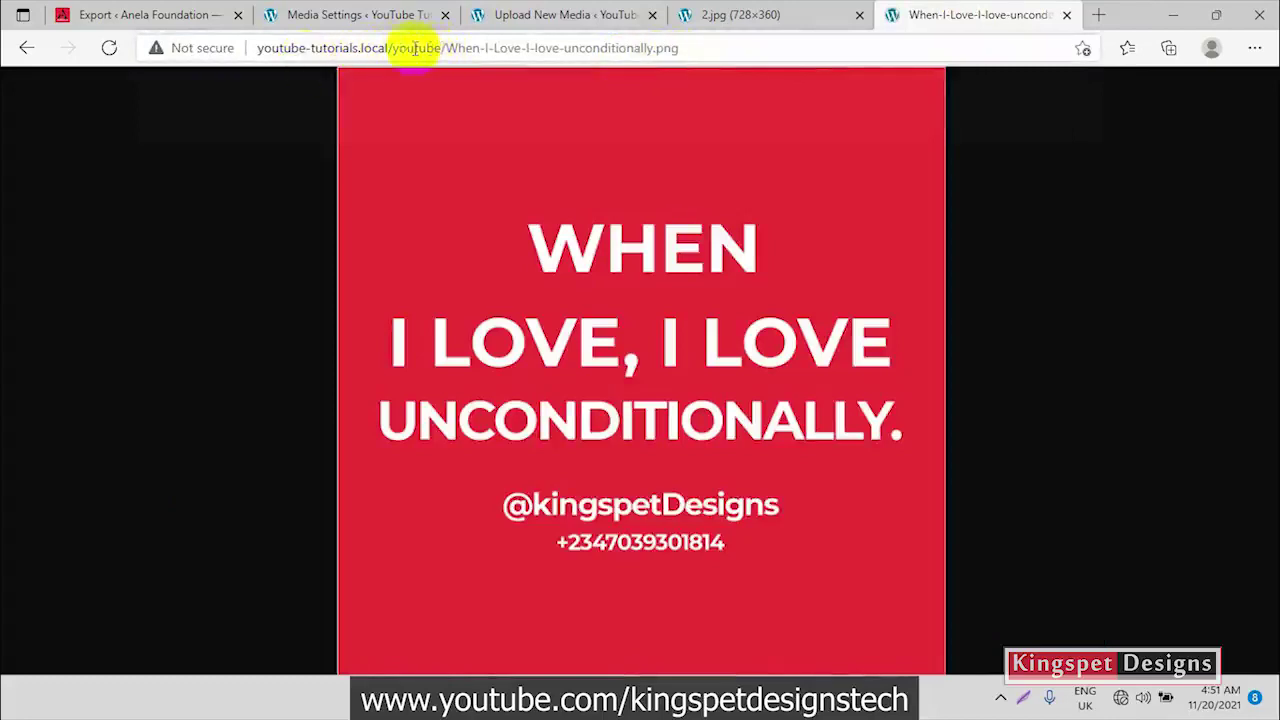
Check the folder name in the URL of When-I-Love-I-love-unconditionally.png
{"action": "left_click_drag", "start_coordinate": [394, 48], "coordinate": [427, 47]}
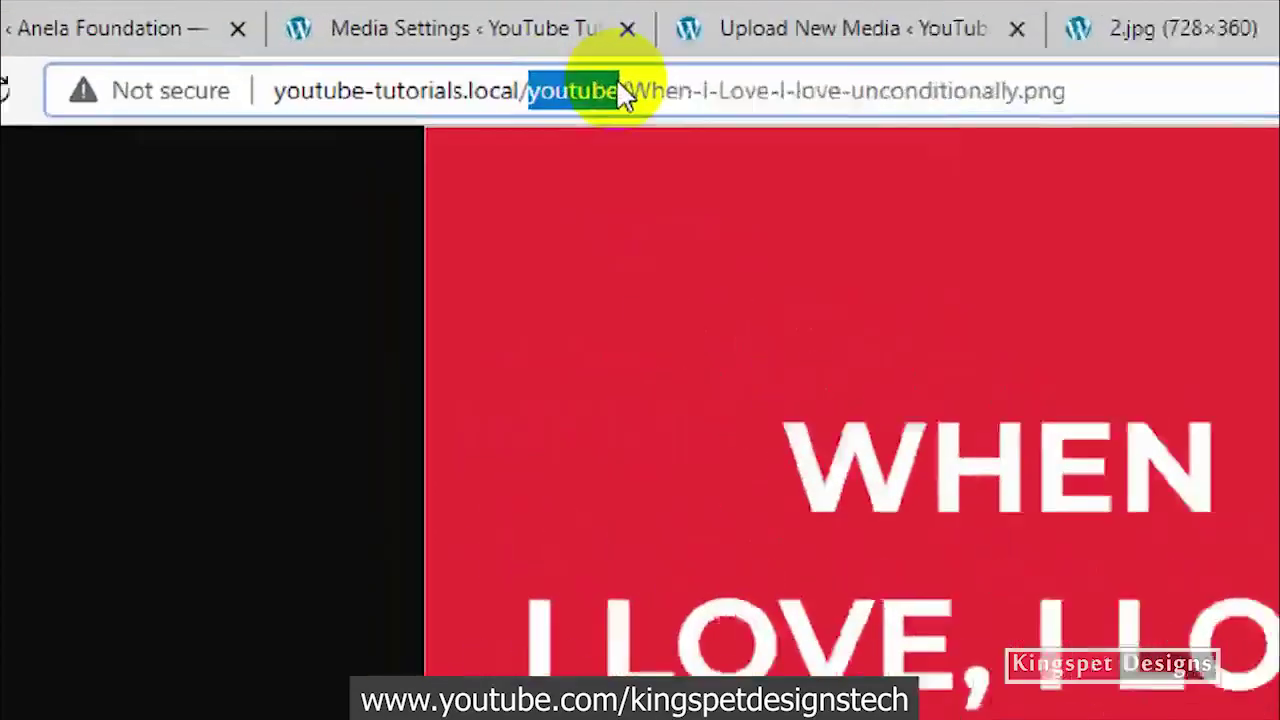
{"action": "left_click_drag", "start_coordinate": [412, 58], "coordinate": [474, 59]}
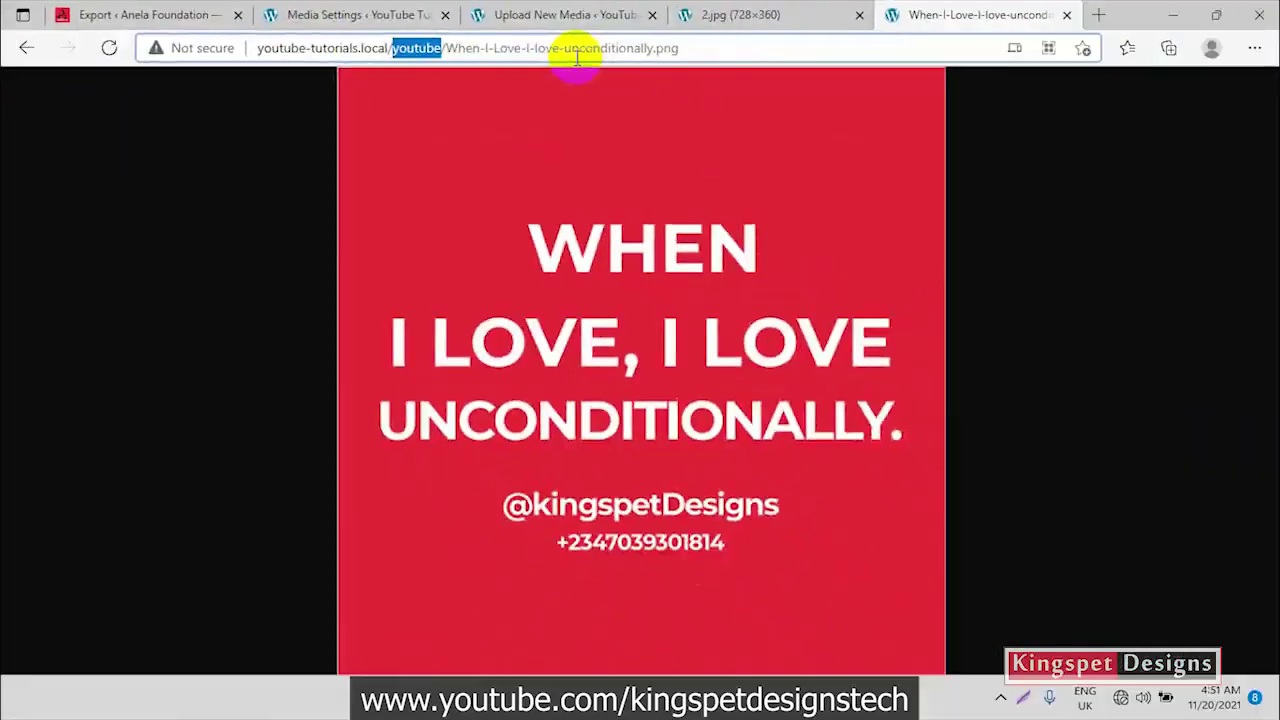
{"action": "left_click", "coordinate": [629, 137]}
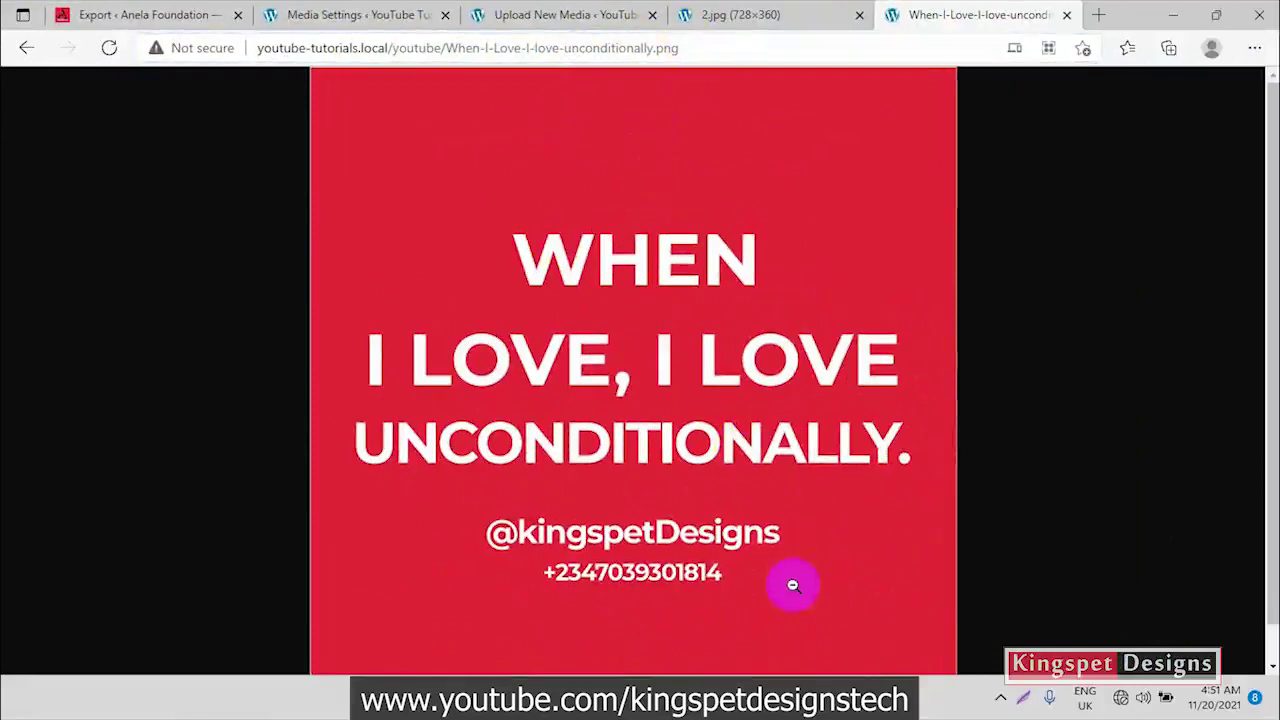
Inspect the uploaded image files in the youtube folder inside public in File Explorer, and return to the public folder
{"action": "mouse_move", "coordinate": [723, 700]}
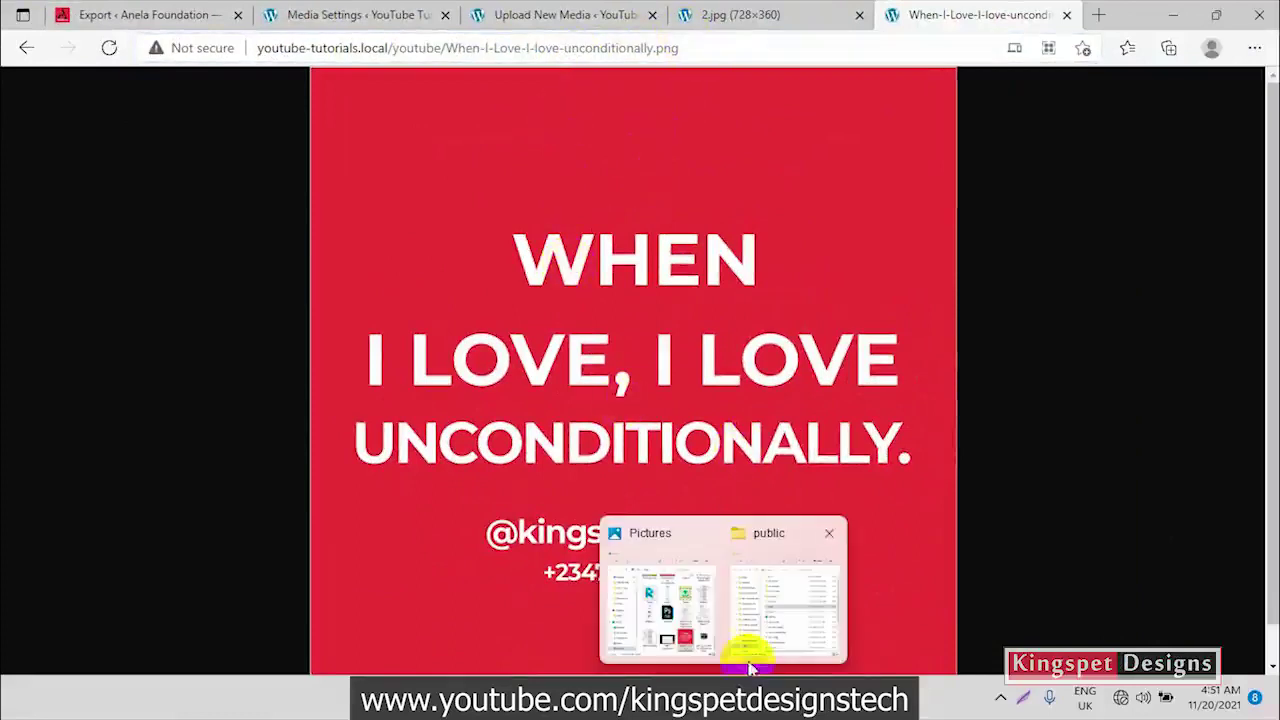
{"action": "left_click", "coordinate": [780, 605]}
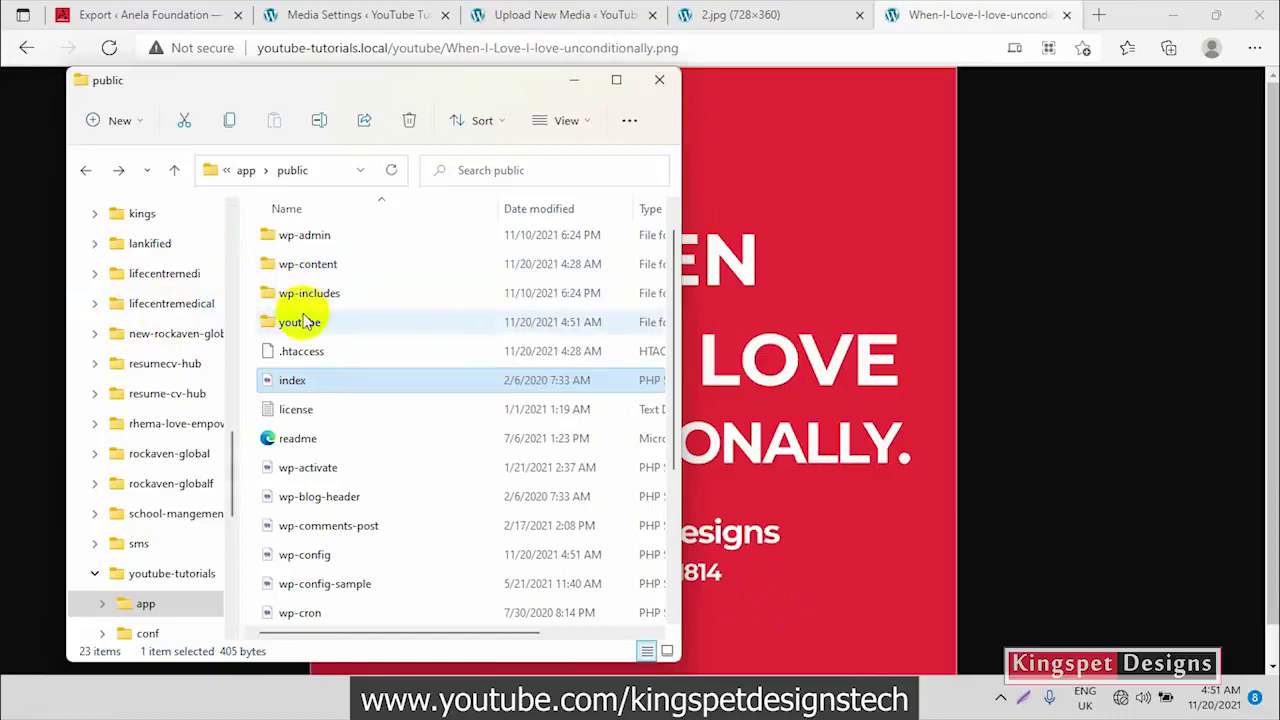
{"action": "left_click", "coordinate": [302, 316]}
{"action": "double_click", "coordinate": [303, 321]}
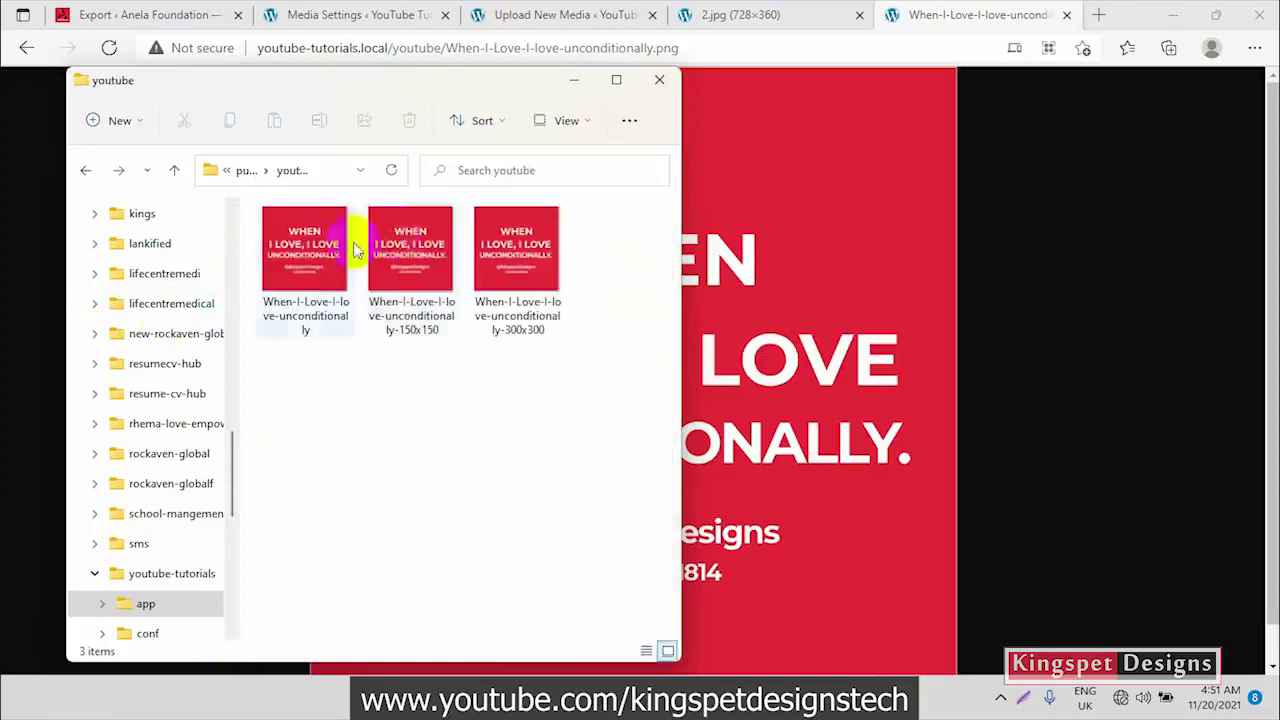
{"action": "left_click_drag", "start_coordinate": [270, 255], "coordinate": [356, 245]}
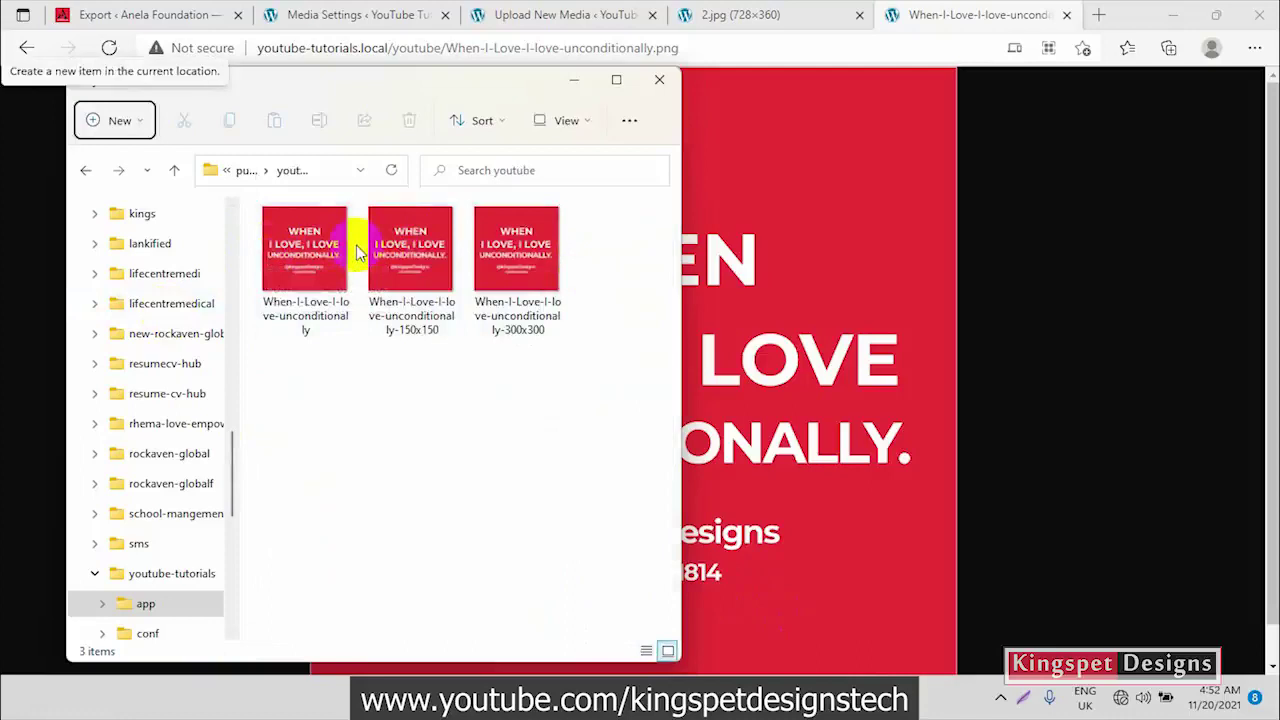
{"action": "key", "text": "alt+Up"}
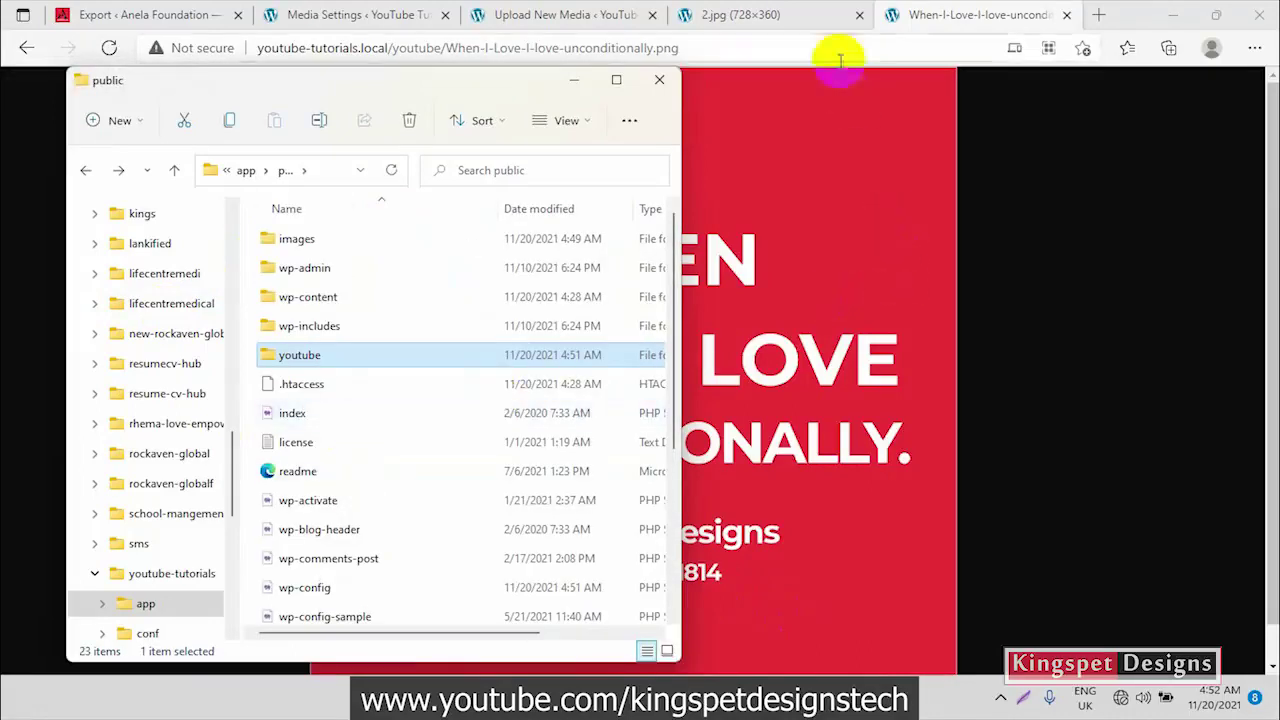
Compare the folder path in the URL of 2.jpg with the one of When-I-Love-I-love-unconditionally.png in the browser
{"action": "left_click", "coordinate": [790, 22]}
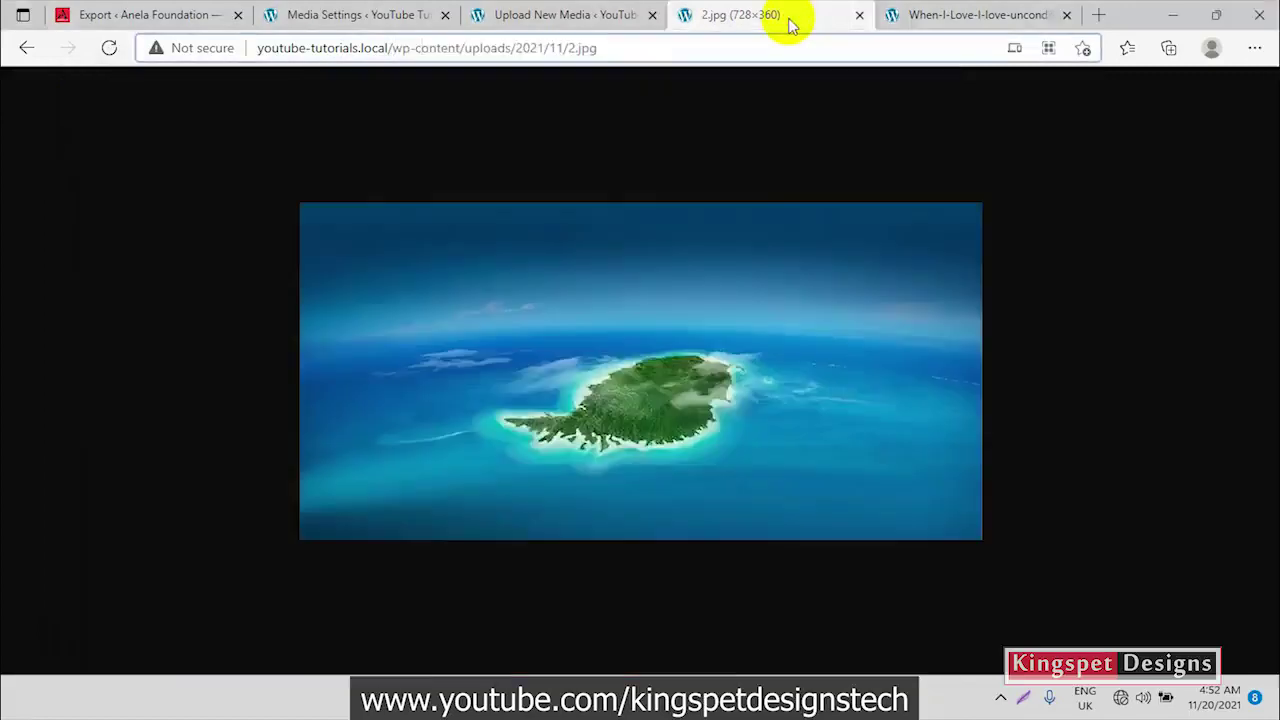
{"action": "left_click", "coordinate": [920, 18]}
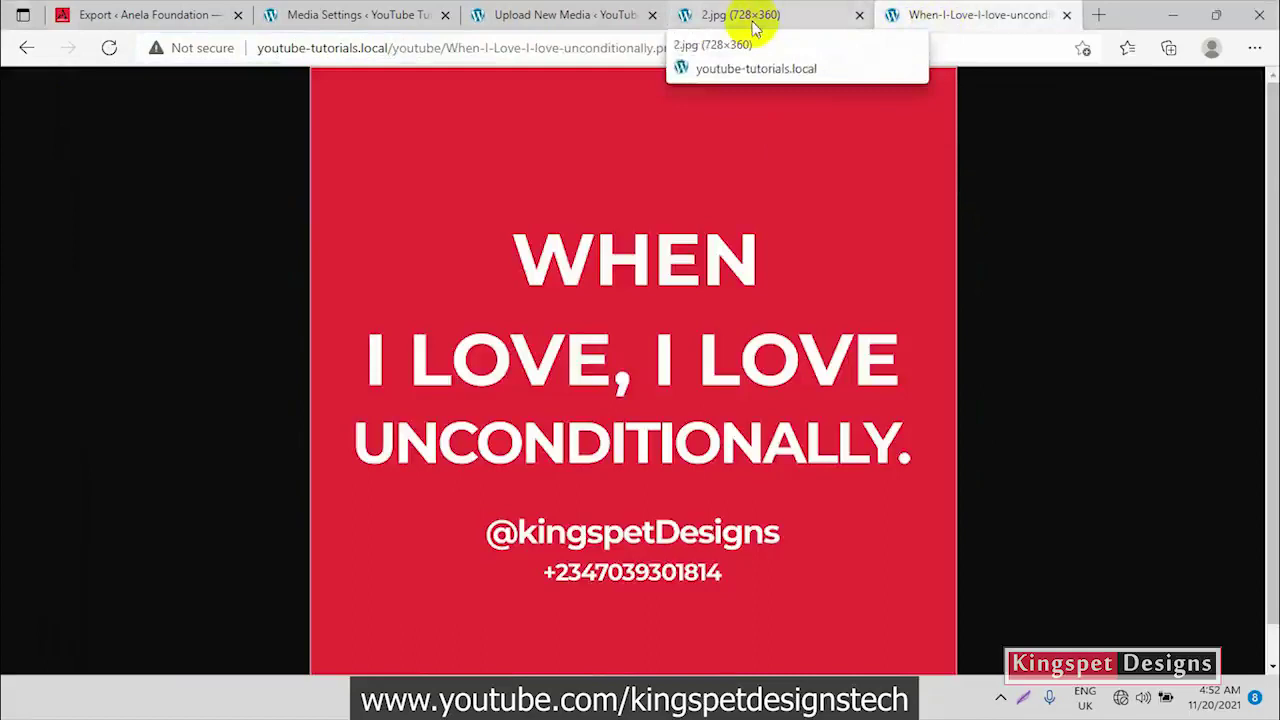
{"action": "left_click", "coordinate": [745, 352]}
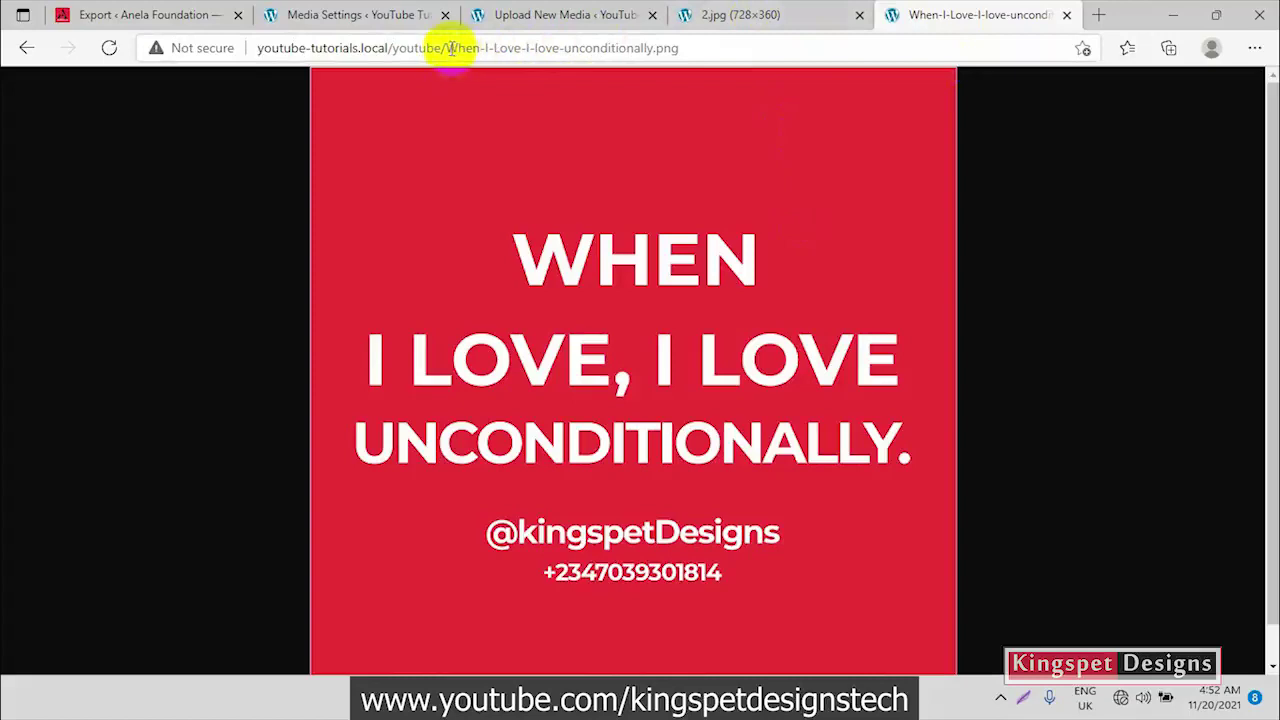
Enable organizing uploads into month- and year-based folders in the Media Settings and save the changes
{"action": "left_click", "coordinate": [381, 17]}
{"action": "scroll", "coordinate": [286, 600], "scroll_direction": "down", "scroll_amount": 3}
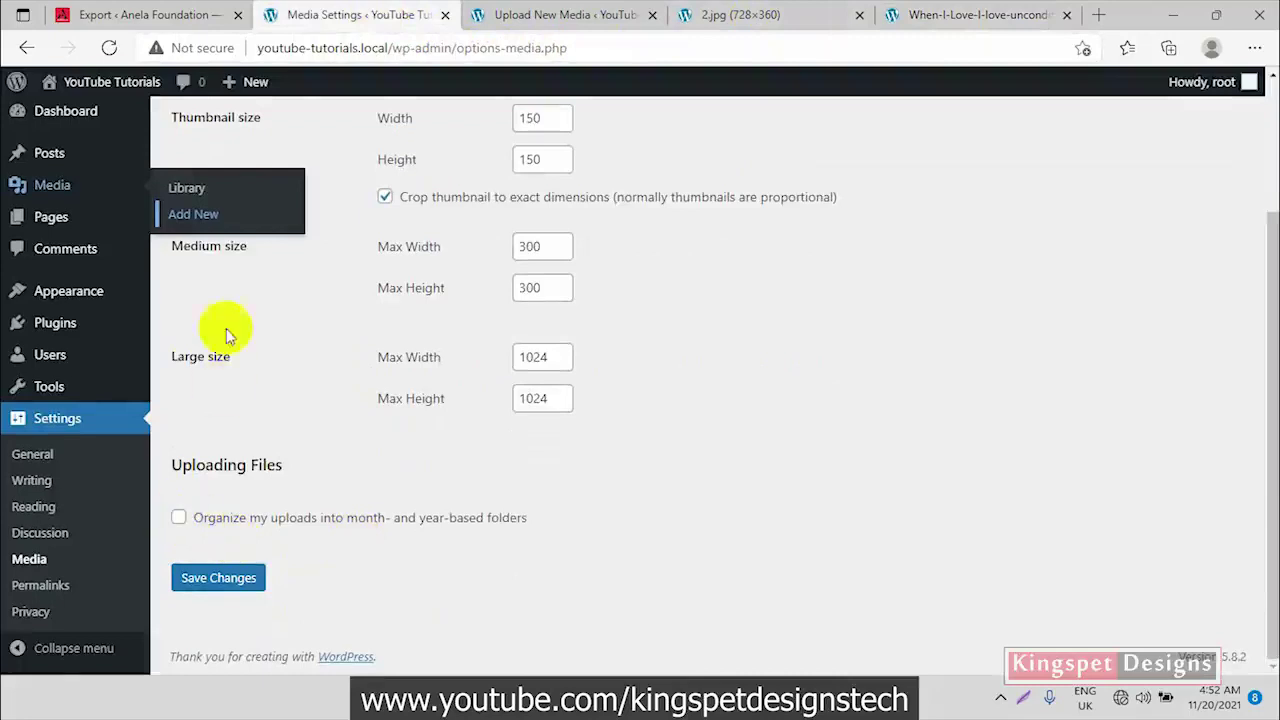
{"action": "left_click", "coordinate": [30, 559]}
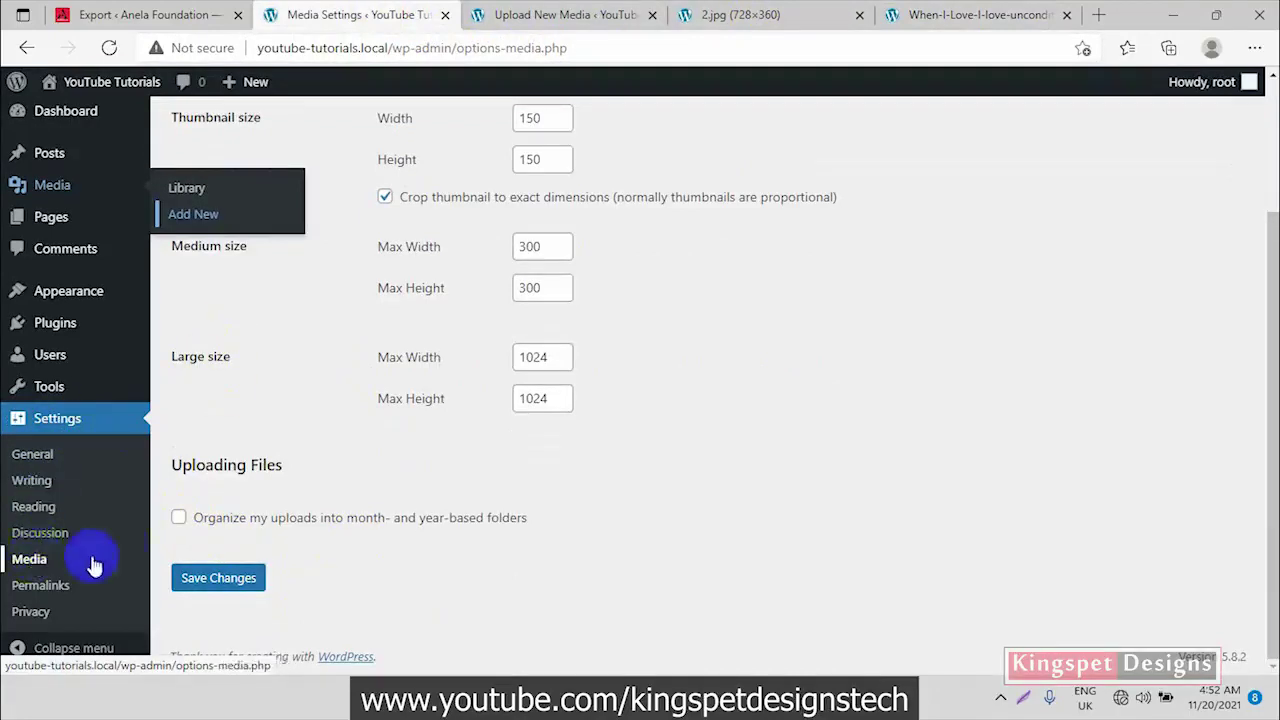
{"action": "left_click", "coordinate": [178, 517]}
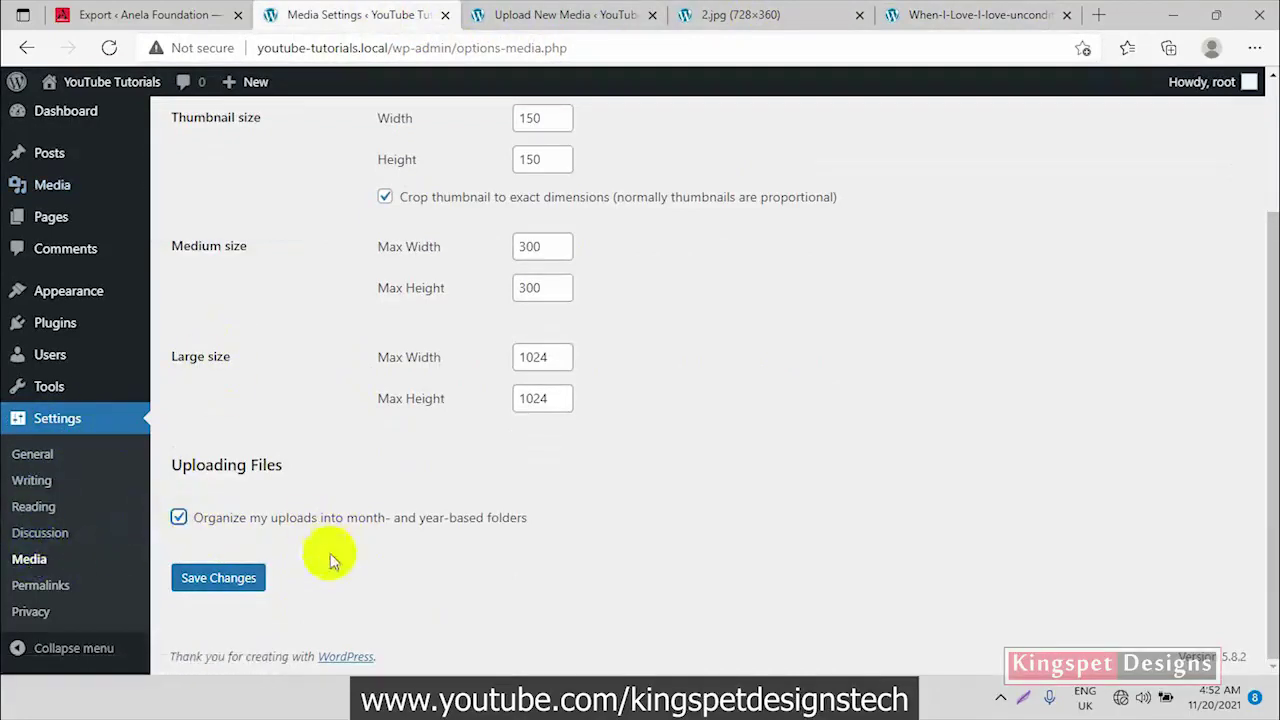
{"action": "left_click", "coordinate": [222, 584]}
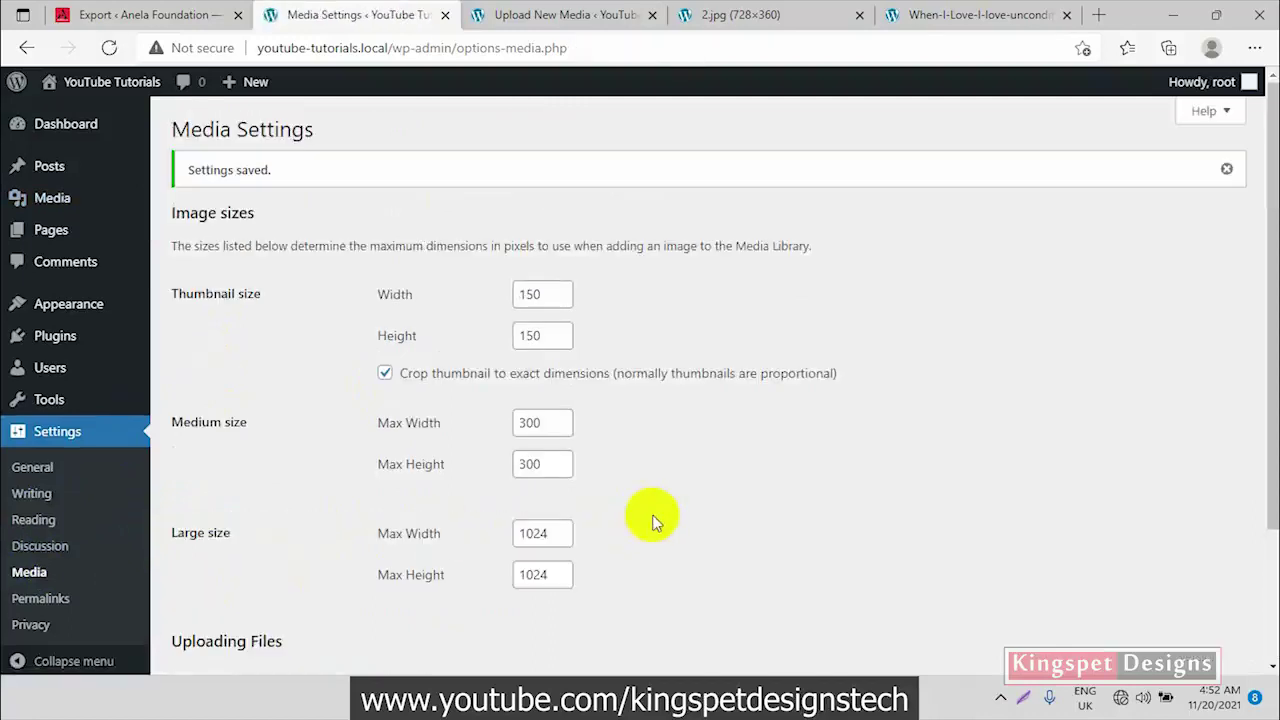
Upload the image VRMS Diagramsed from the Pictures folder on the Upload New Media page
{"action": "mouse_move", "coordinate": [718, 705]}
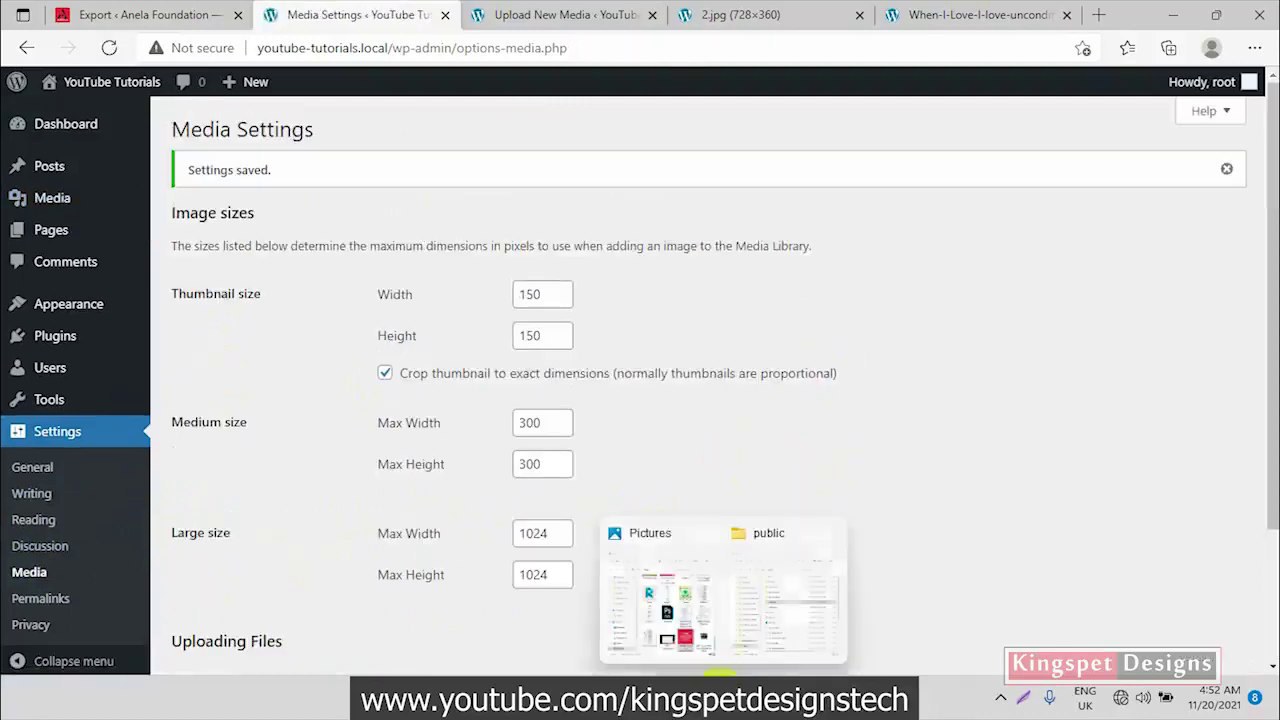
{"action": "mouse_move", "coordinate": [780, 596]}
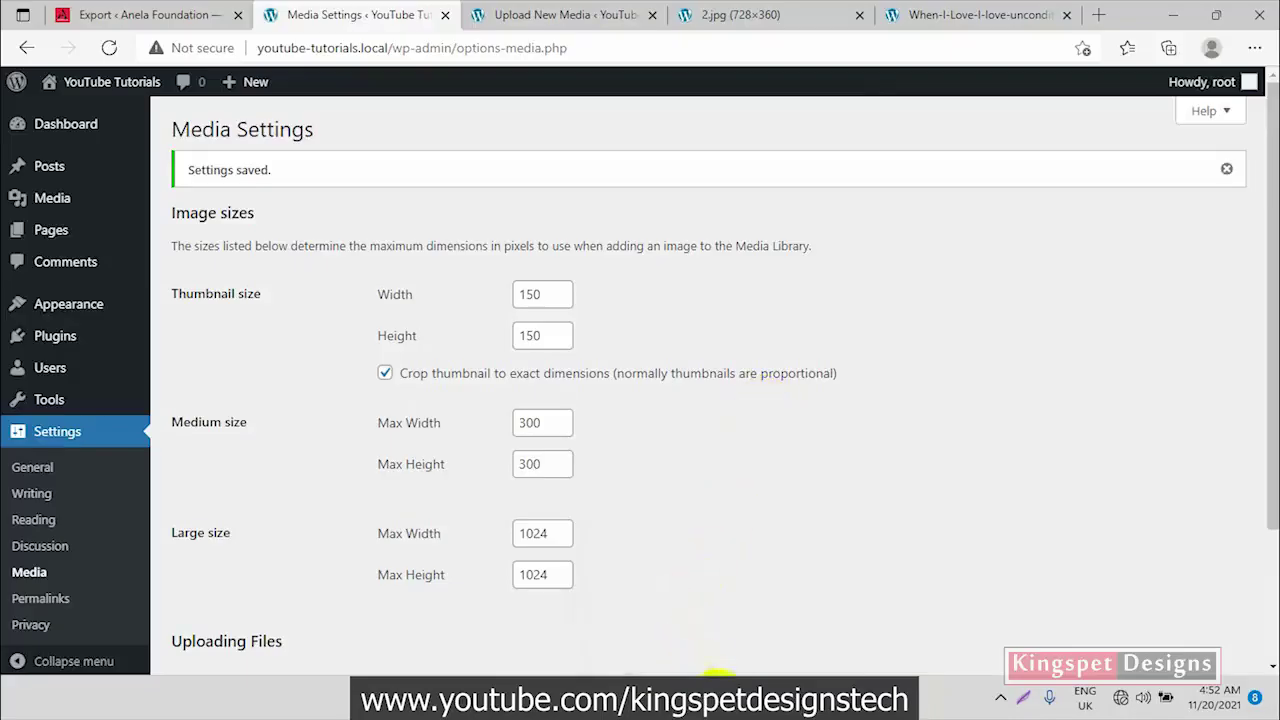
{"action": "left_click", "coordinate": [566, 14]}
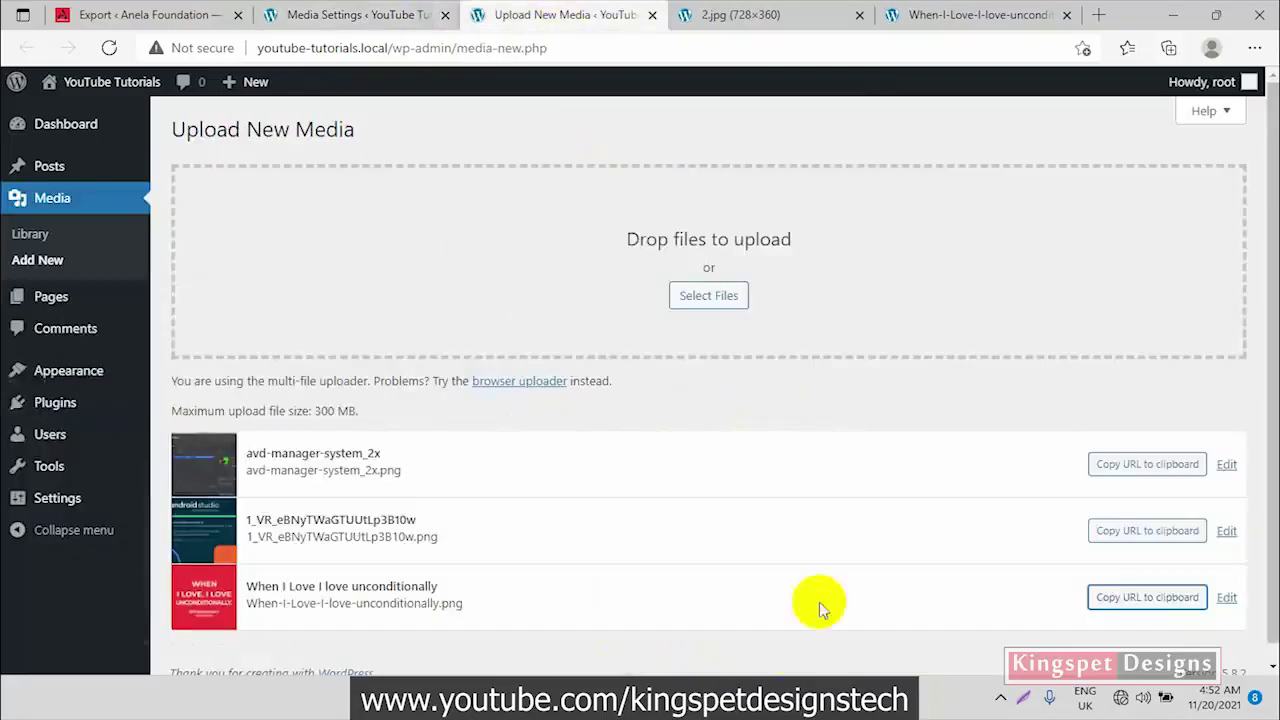
{"action": "left_click", "coordinate": [676, 612]}
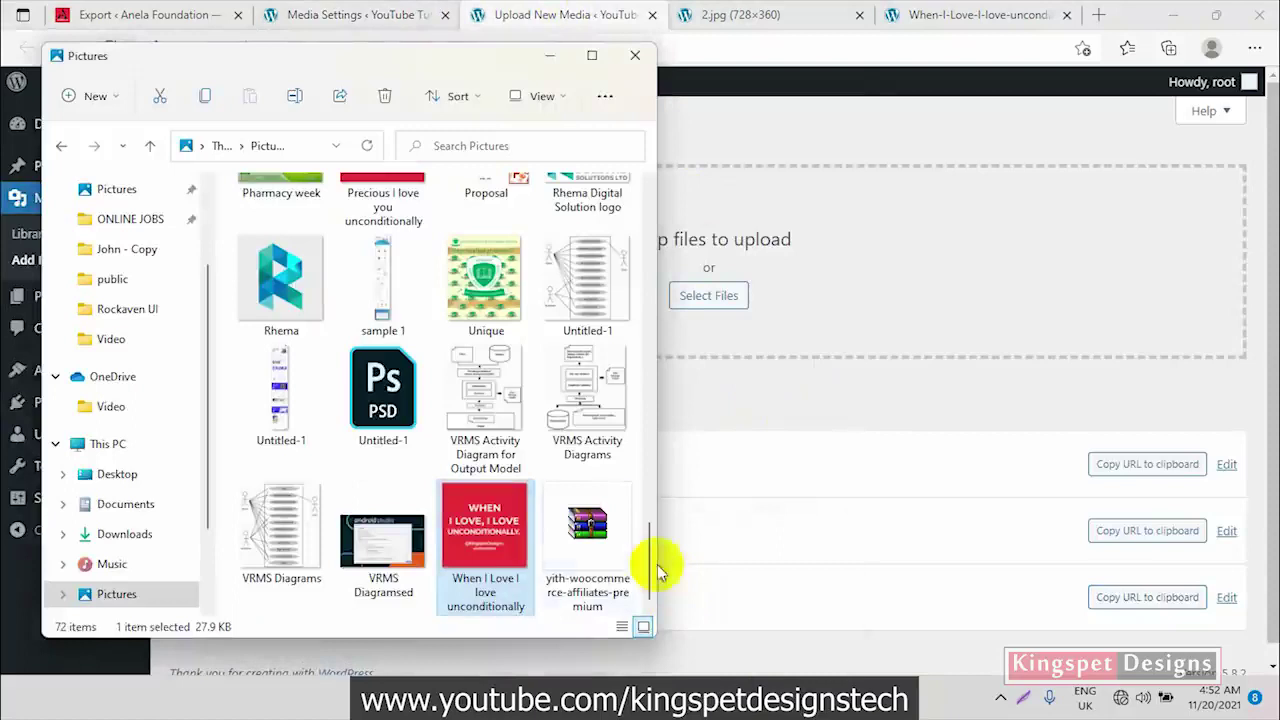
{"action": "left_click_drag", "start_coordinate": [385, 535], "coordinate": [788, 298]}
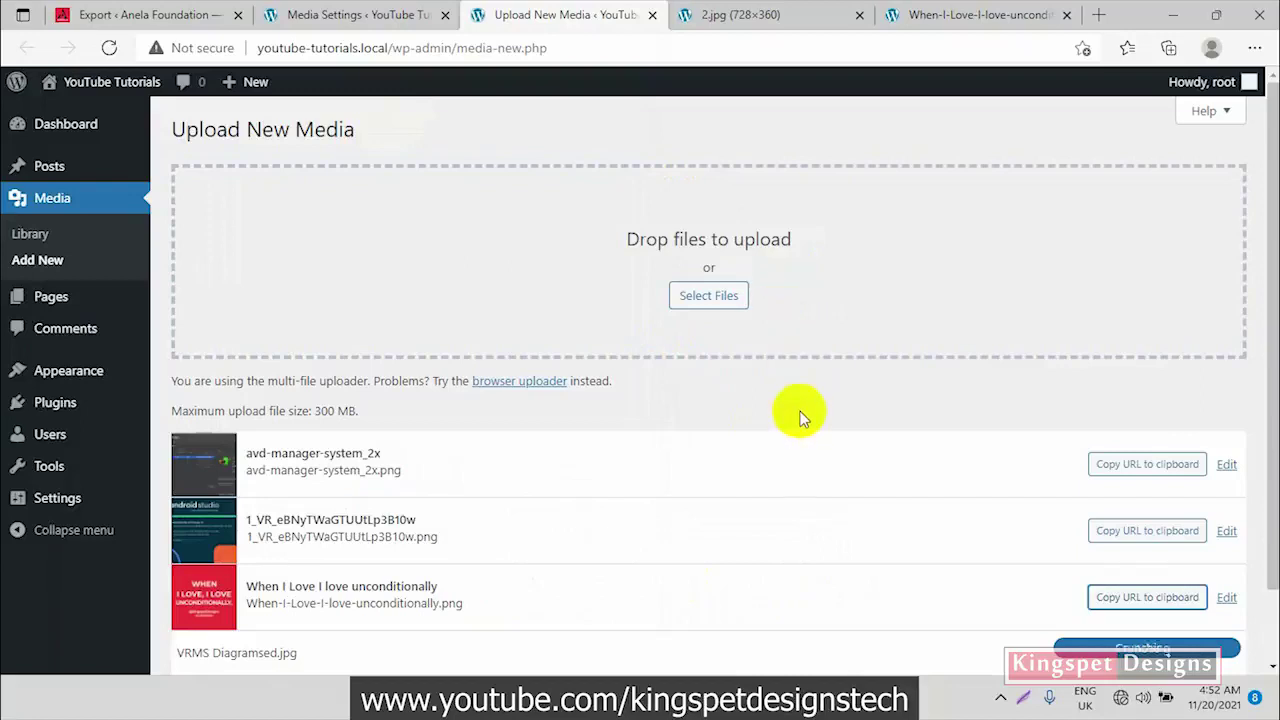
Open the copied URL of VRMS-Diagramsed-scaled.jpg in the tab showing the When I Love image and check its folder path
{"action": "left_click", "coordinate": [1145, 657]}
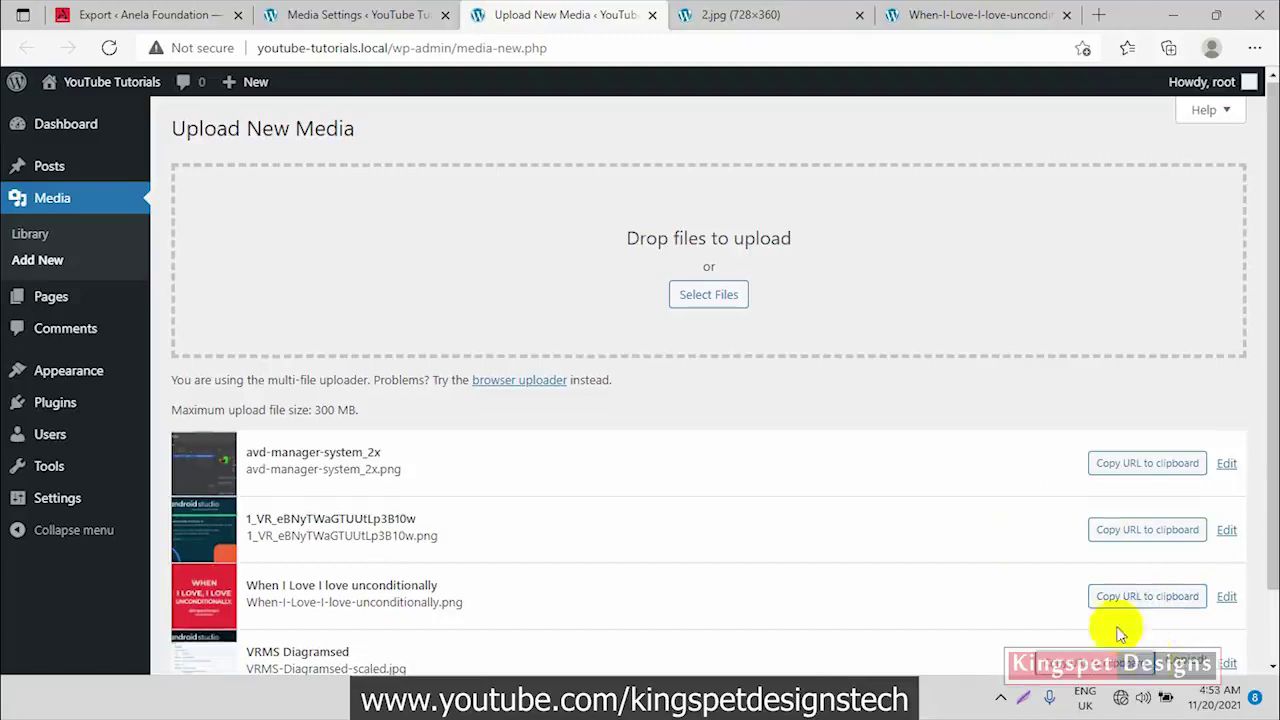
{"action": "left_click", "coordinate": [900, 14]}
{"action": "left_click", "coordinate": [760, 48]}
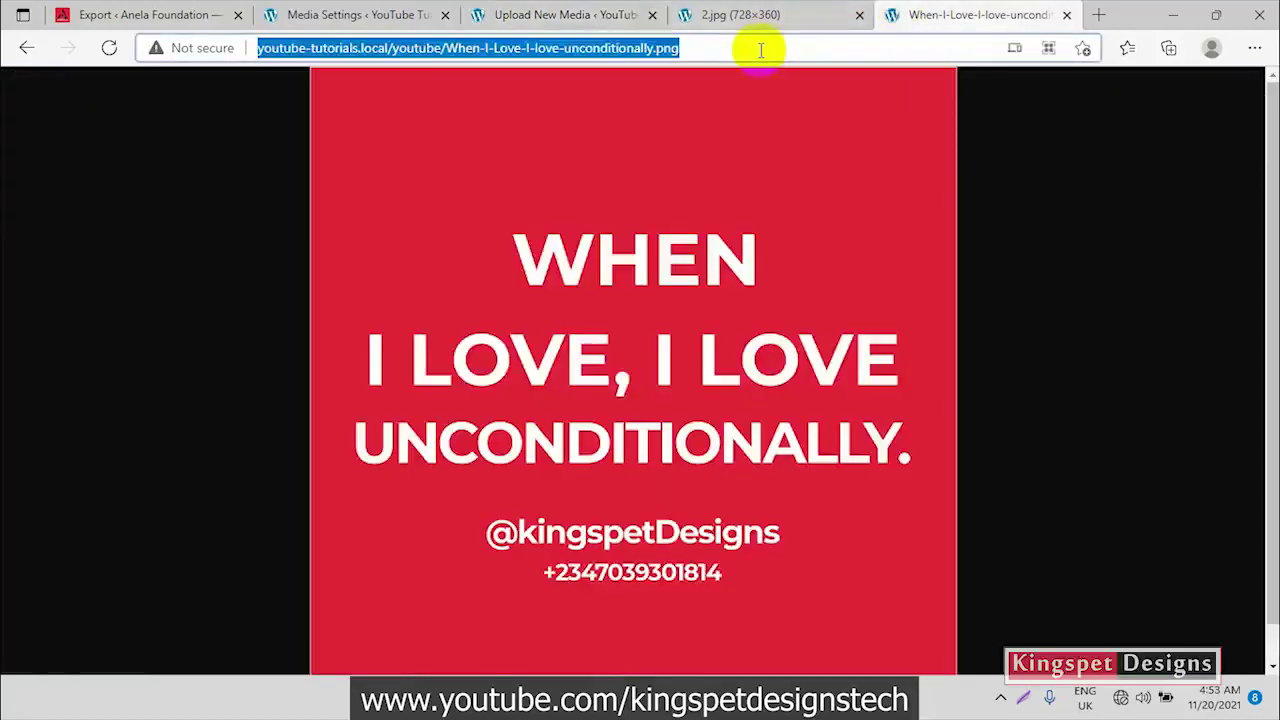
{"action": "key", "text": "ctrl+v"}
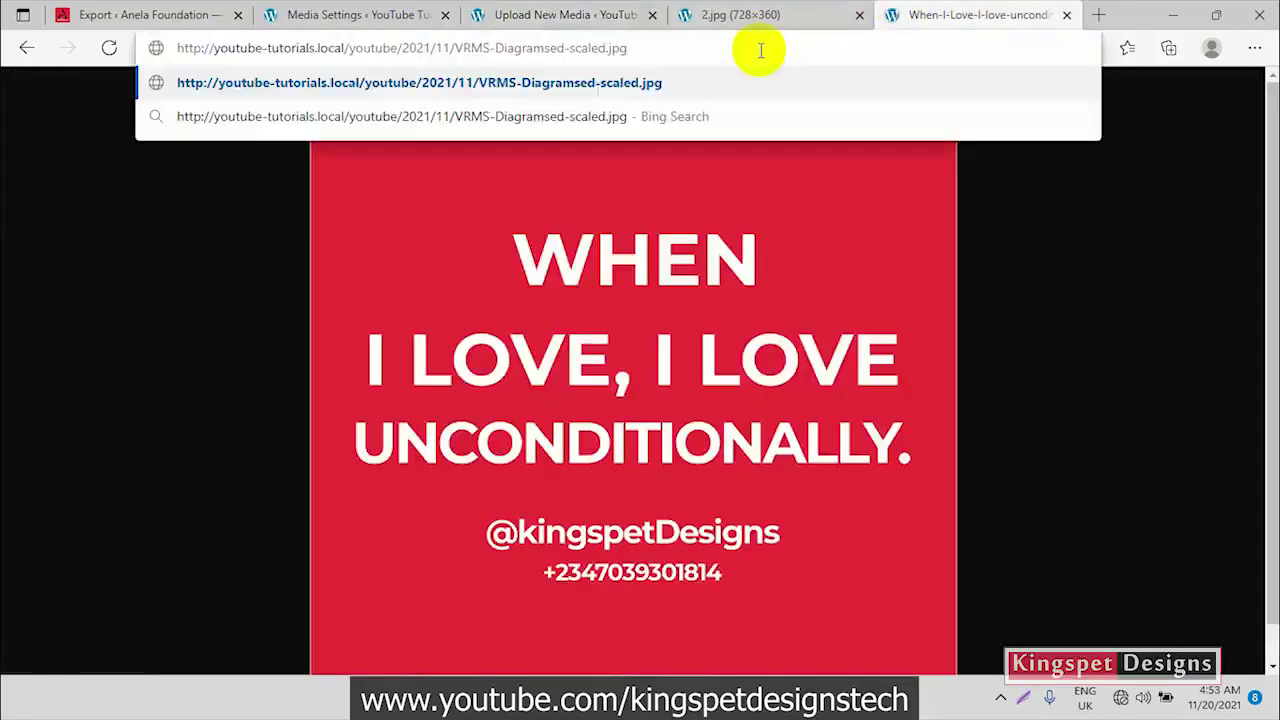
{"action": "key", "text": "Return"}
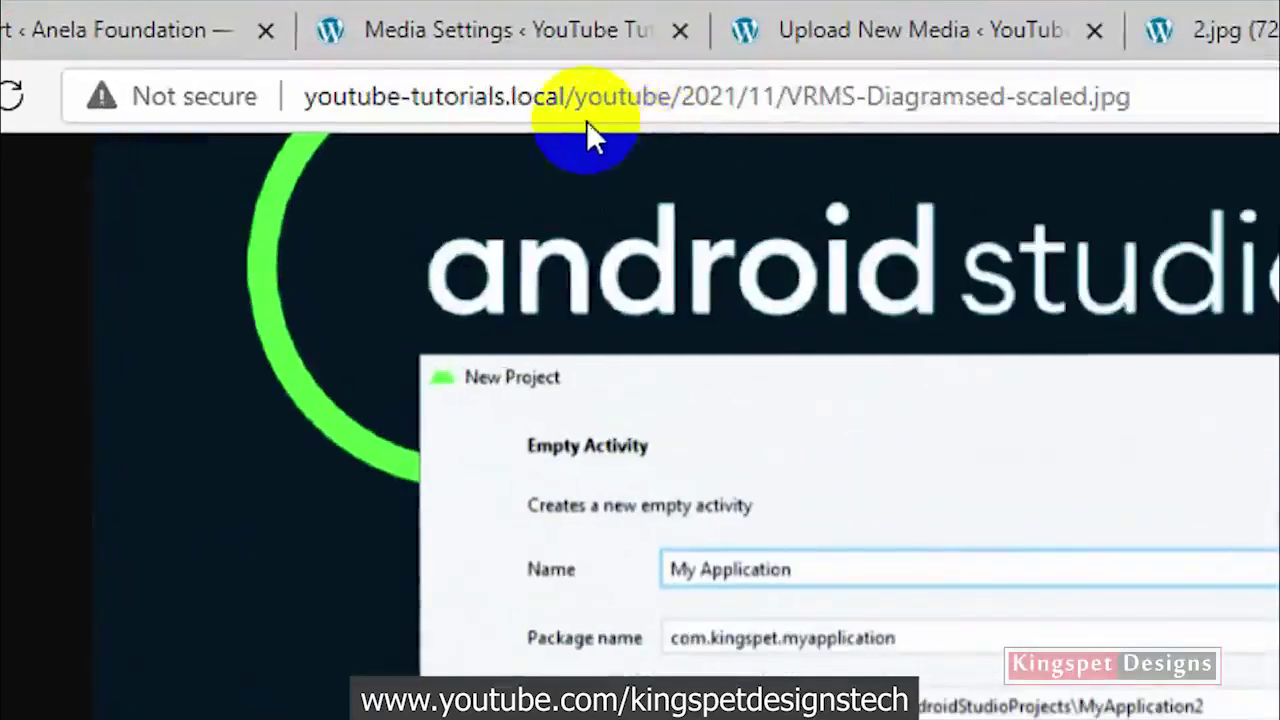
{"action": "left_click", "coordinate": [606, 104]}
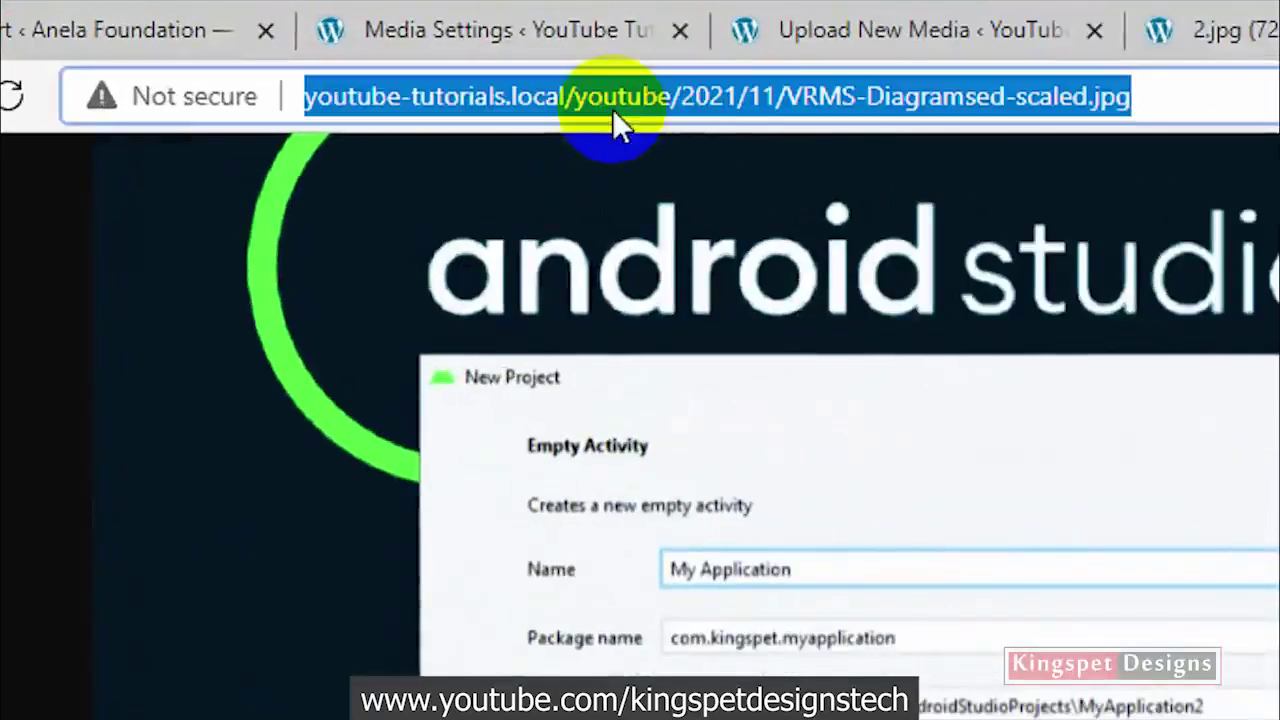
{"action": "left_click", "coordinate": [702, 97]}
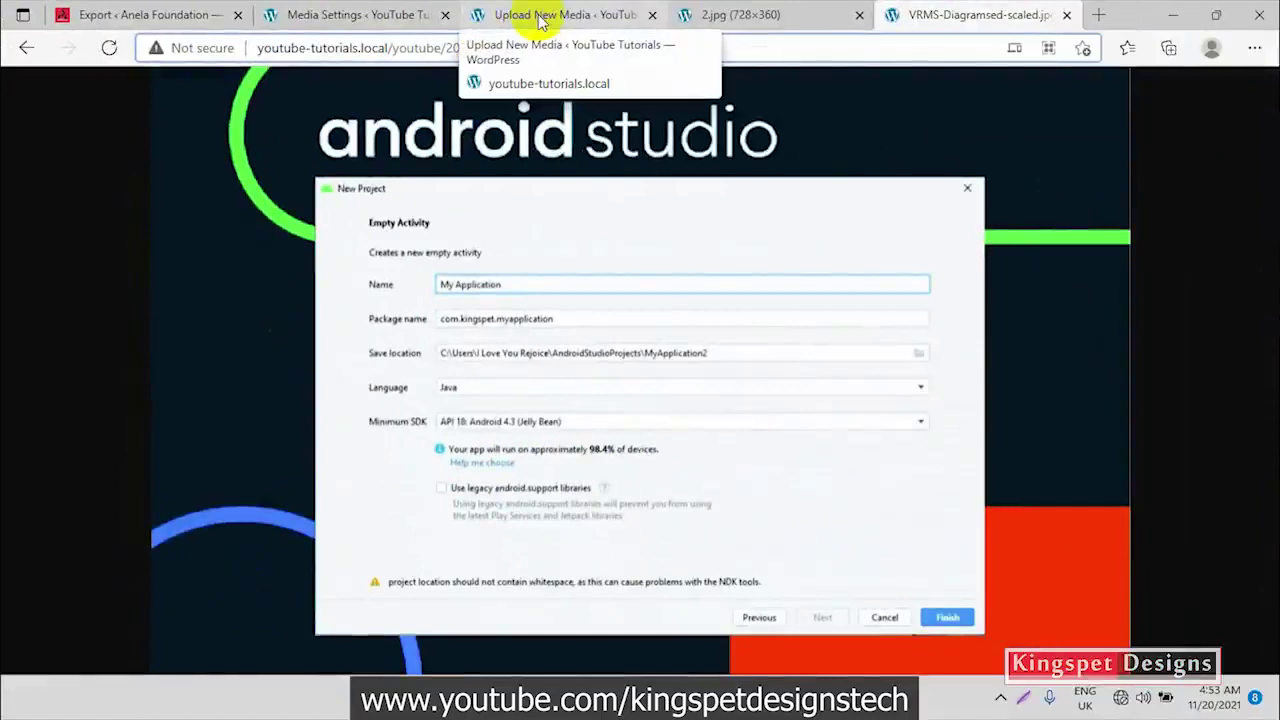
Return to the Media Settings page and review the Uploading Files option for month- and year-based folders
{"action": "left_click", "coordinate": [540, 18]}
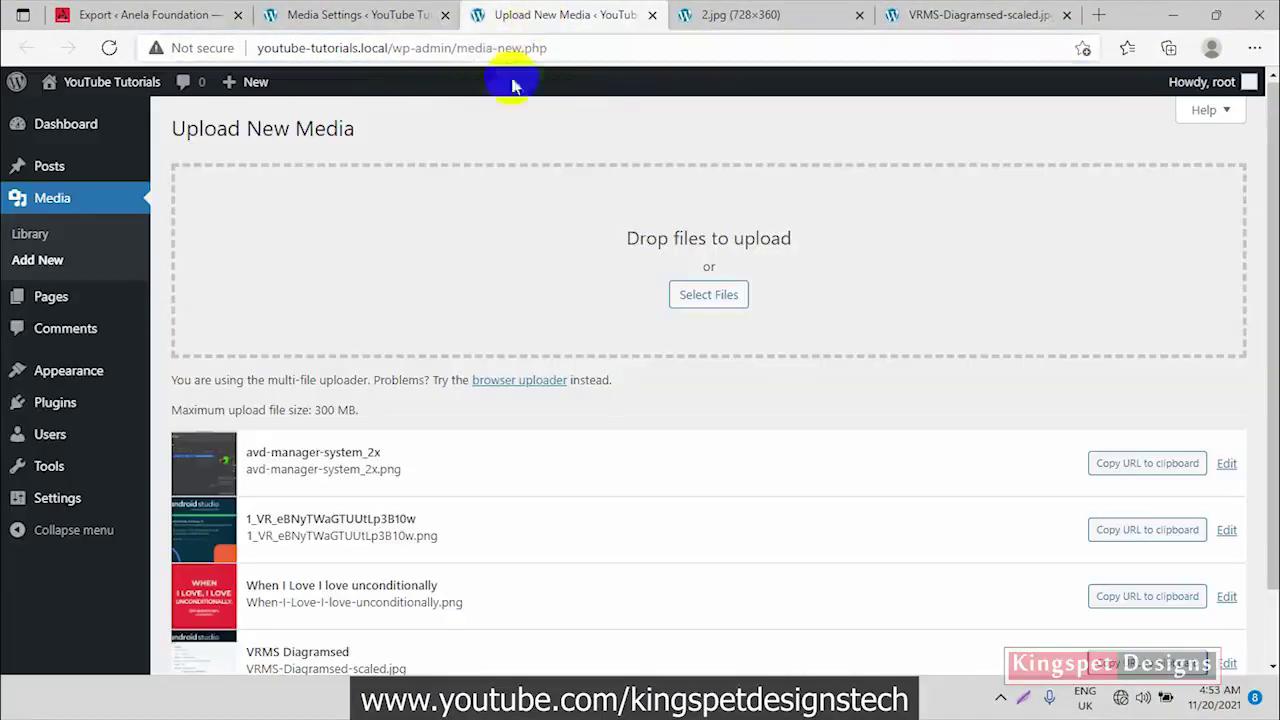
{"action": "left_click", "coordinate": [397, 18]}
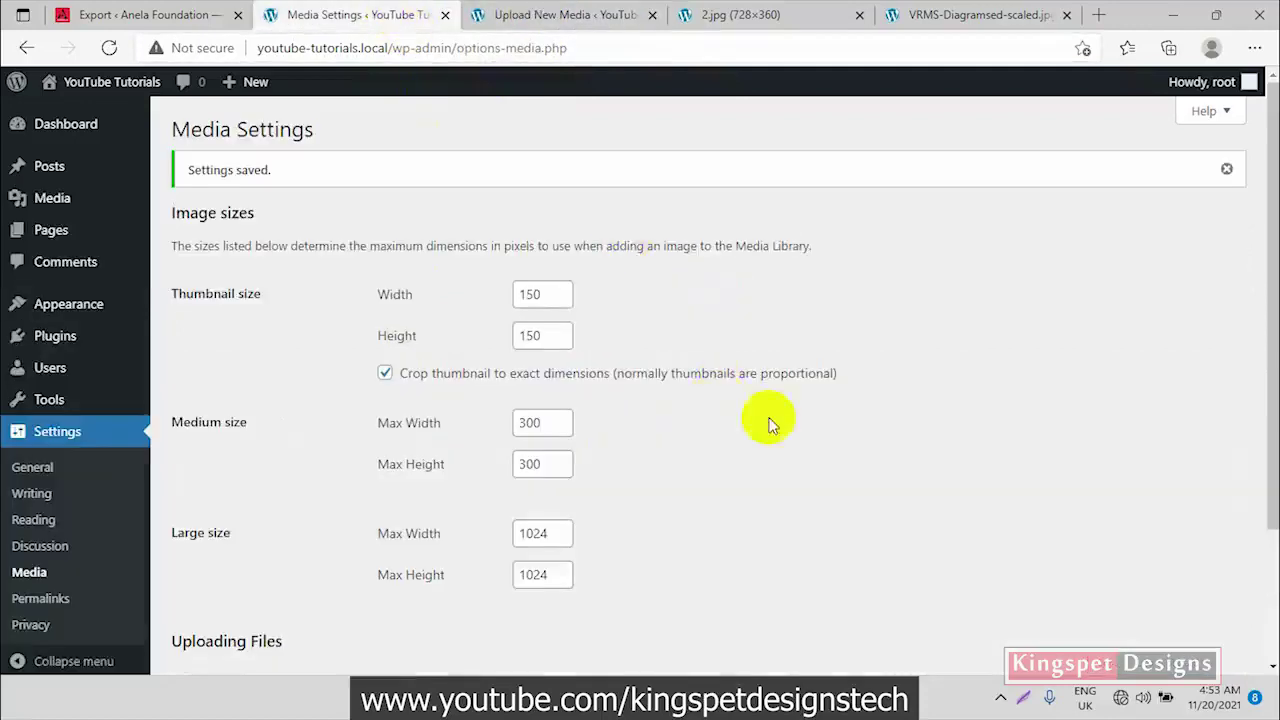
{"action": "scroll", "coordinate": [770, 420], "scroll_direction": "down", "scroll_amount": 3}
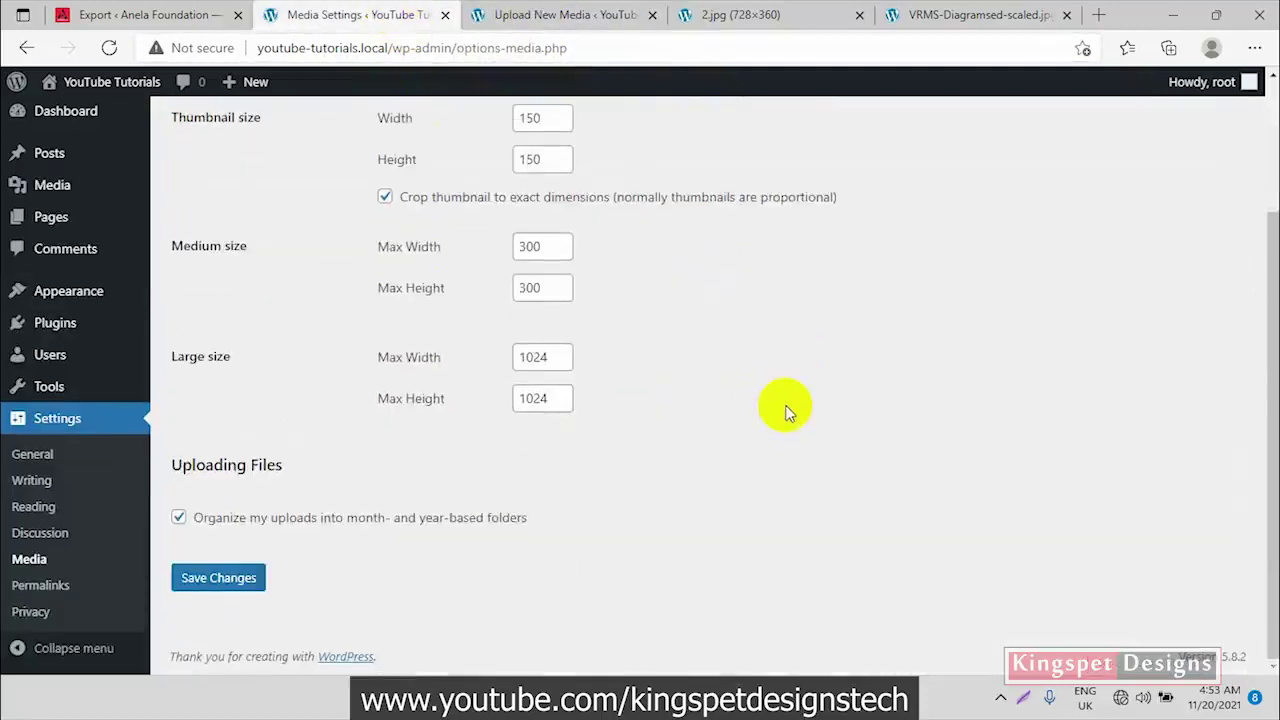